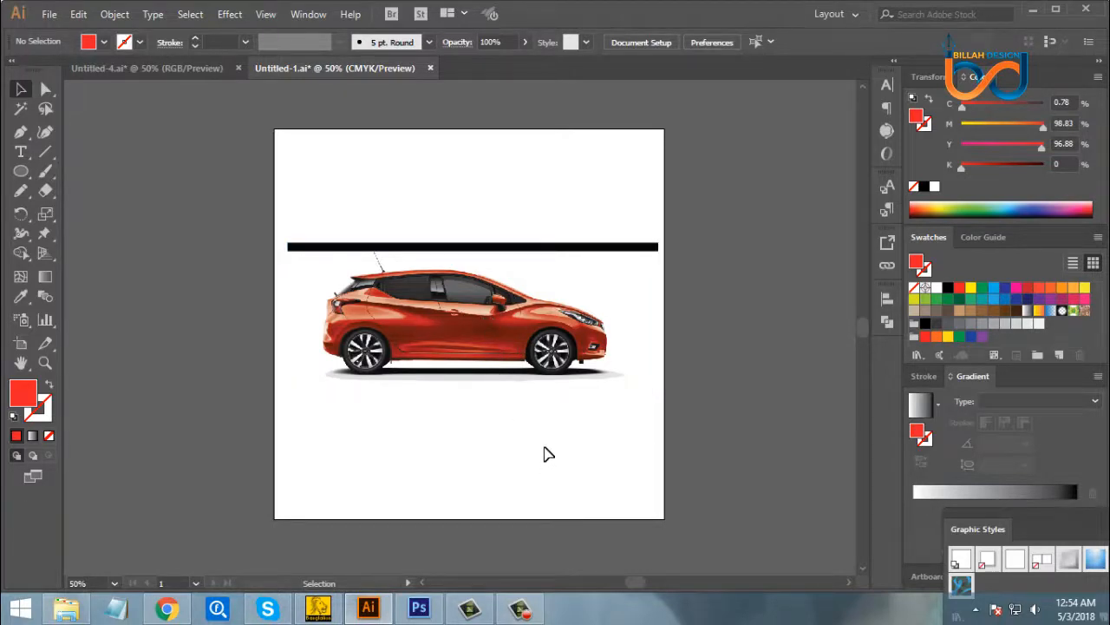
click(523, 349)
click(547, 463)
click(514, 368)
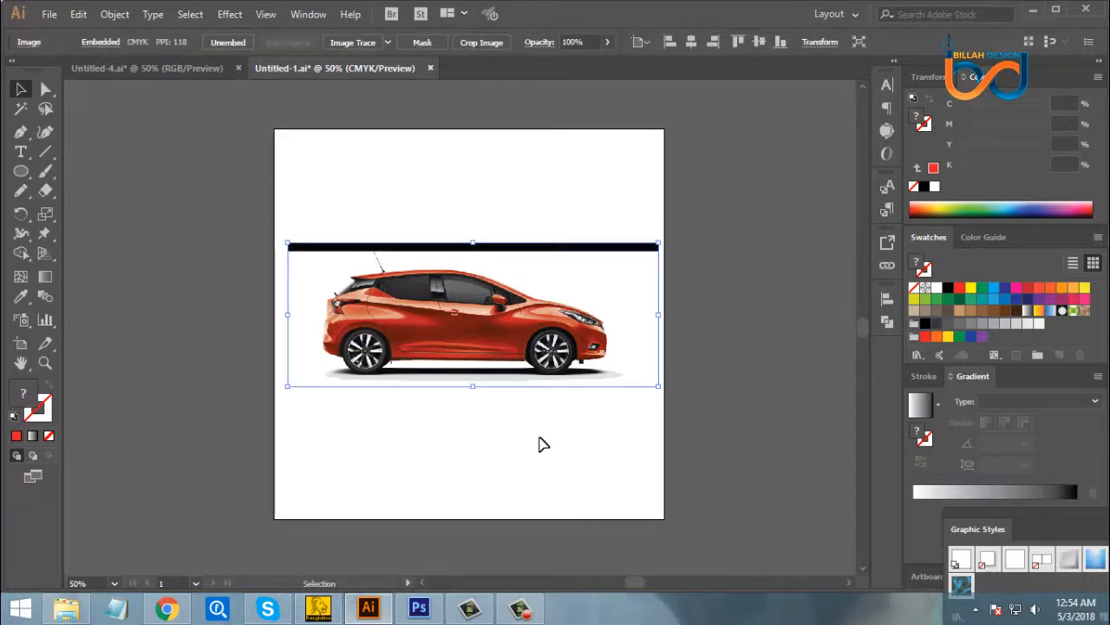
click(541, 444)
click(501, 338)
click(552, 454)
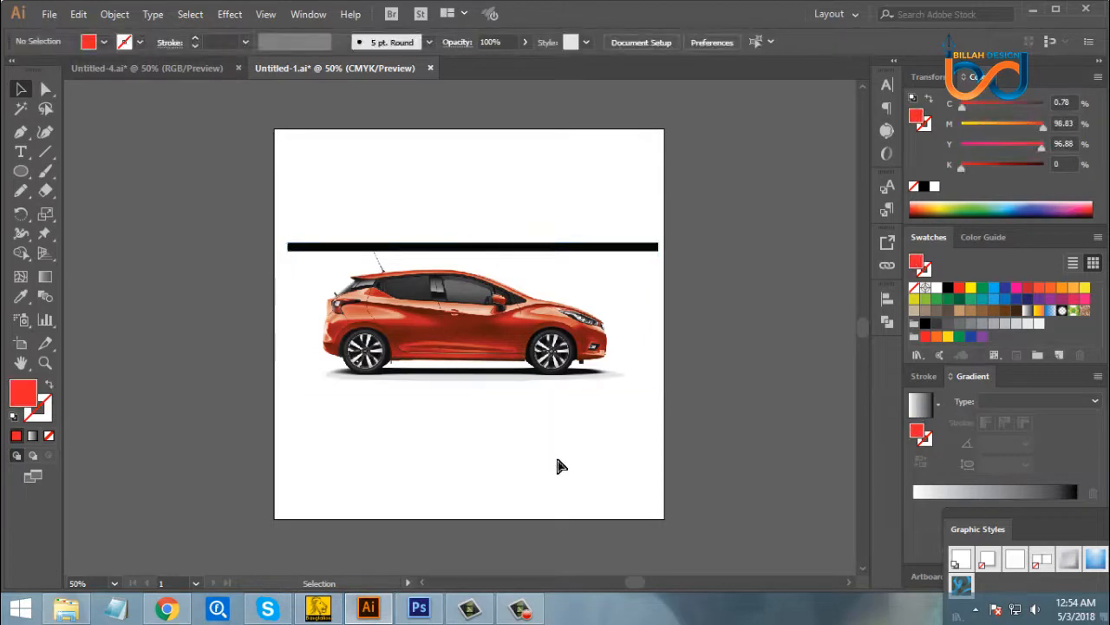
key(ctrl+=)
key(ctrl+=)
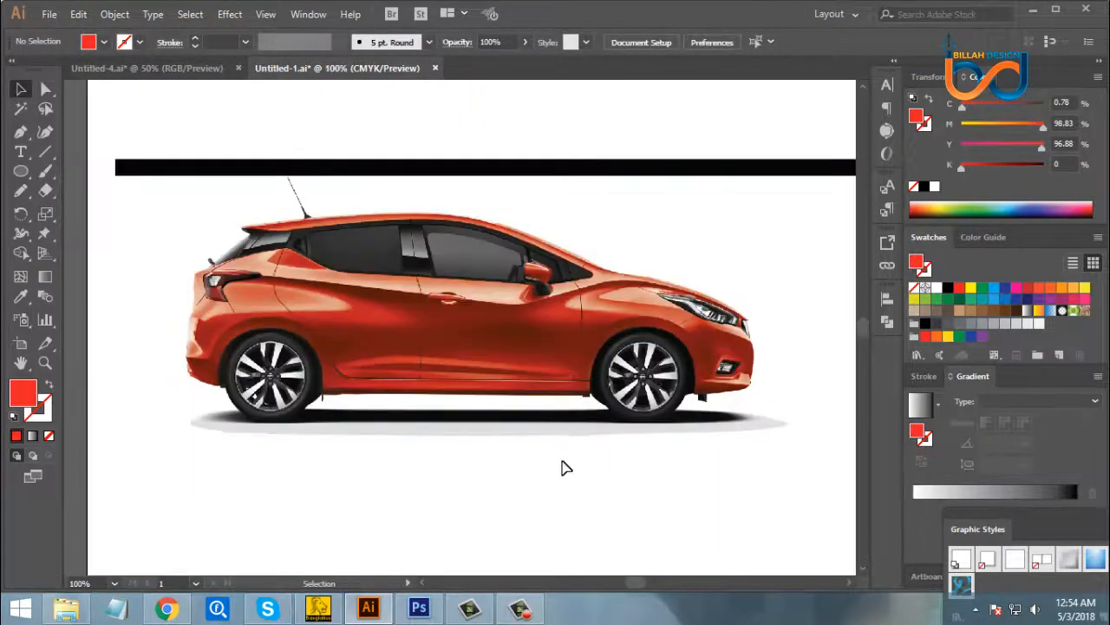
key(space)
drag(599, 415, 575, 399)
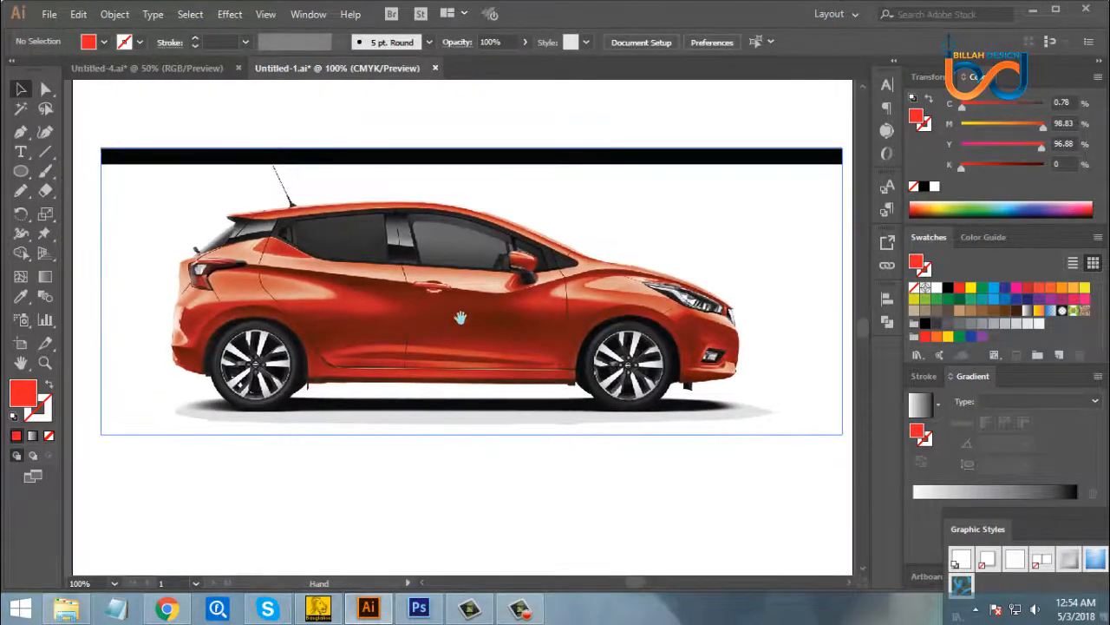
drag(428, 321, 430, 319)
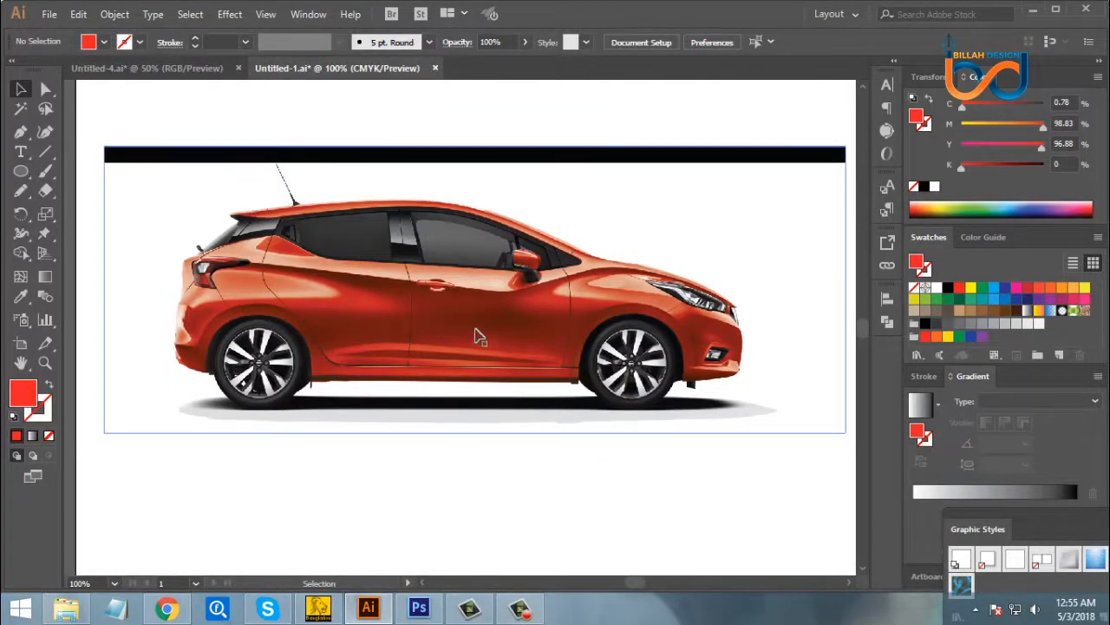
click(486, 371)
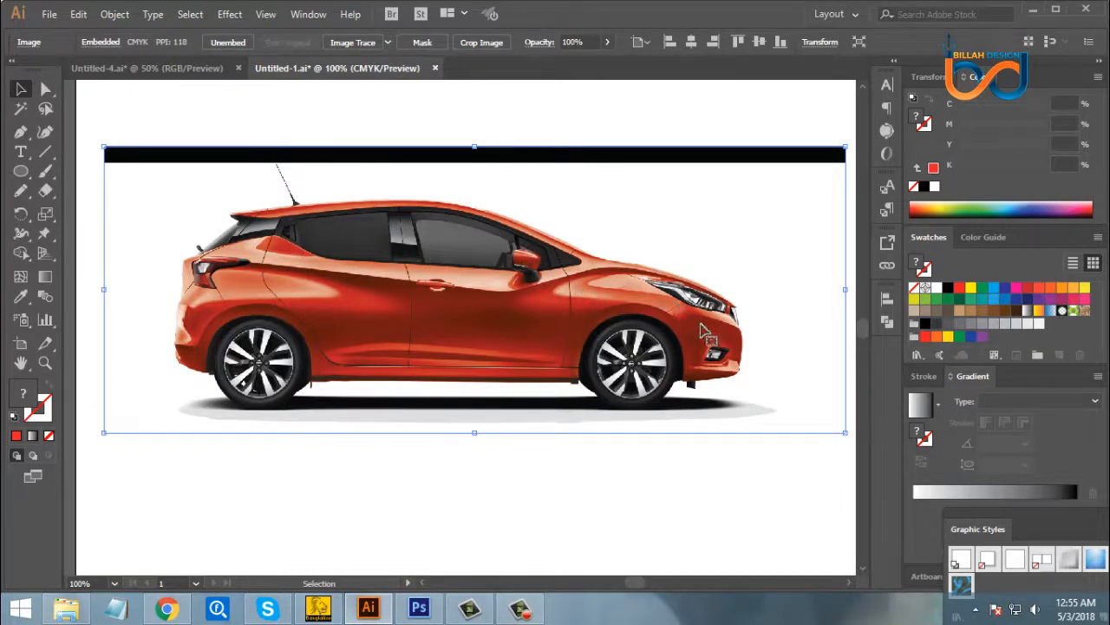
click(532, 495)
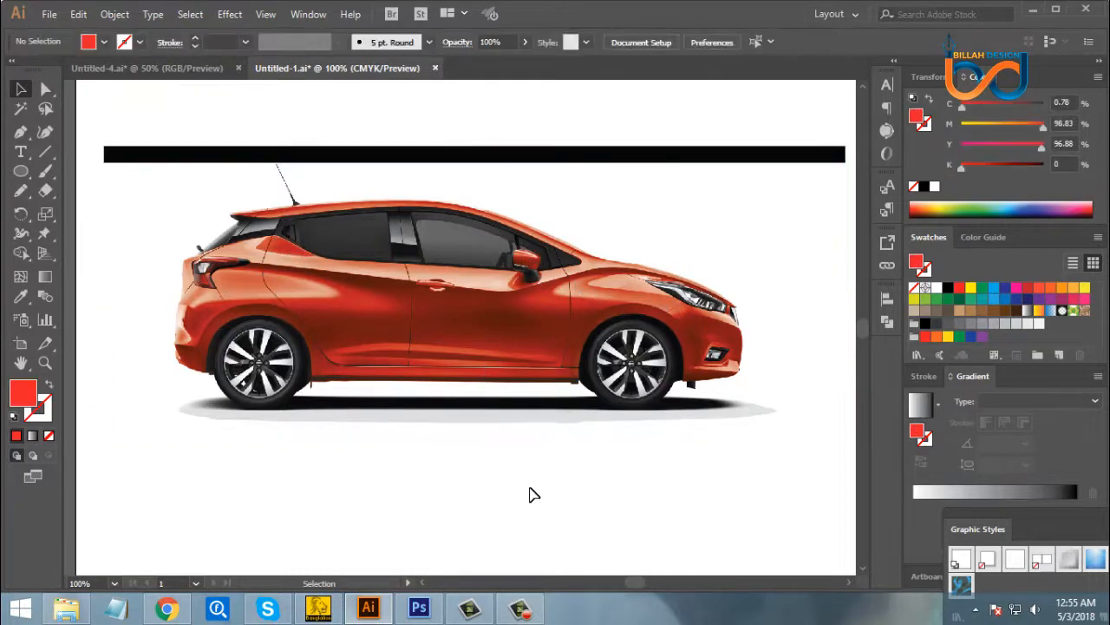
click(526, 390)
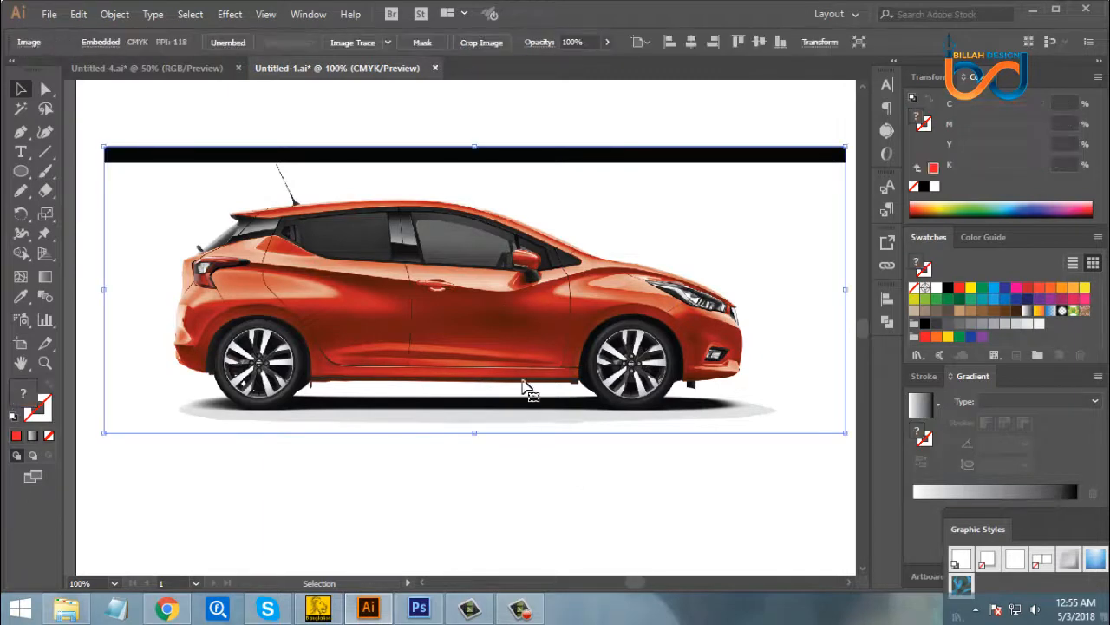
click(564, 485)
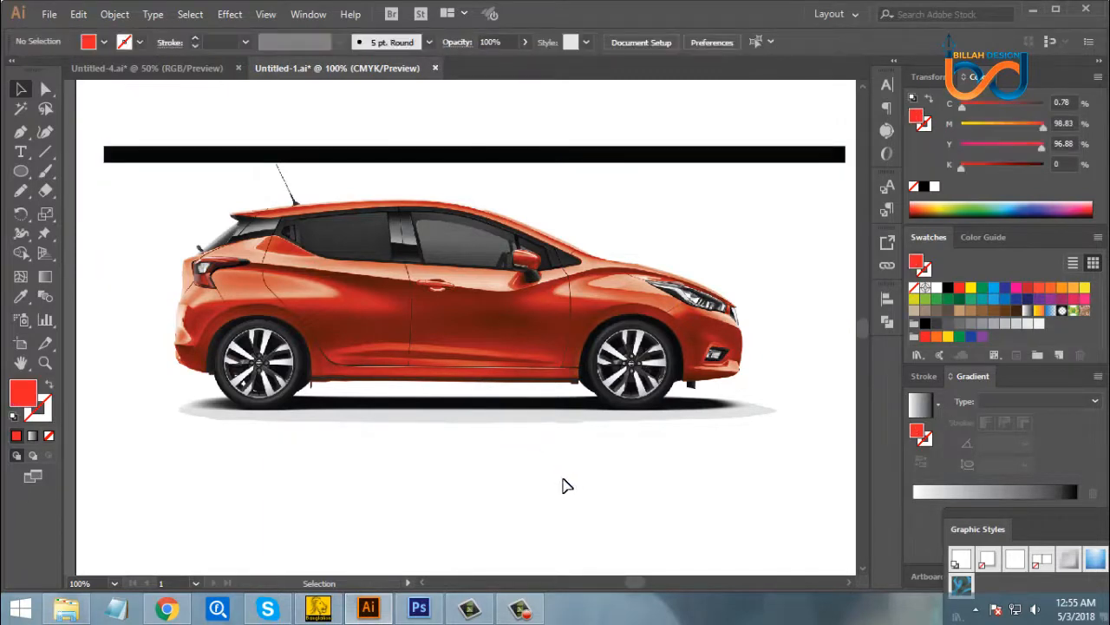
- Lock the embedded red car image so it stays fixed while tracing over it
click(490, 306)
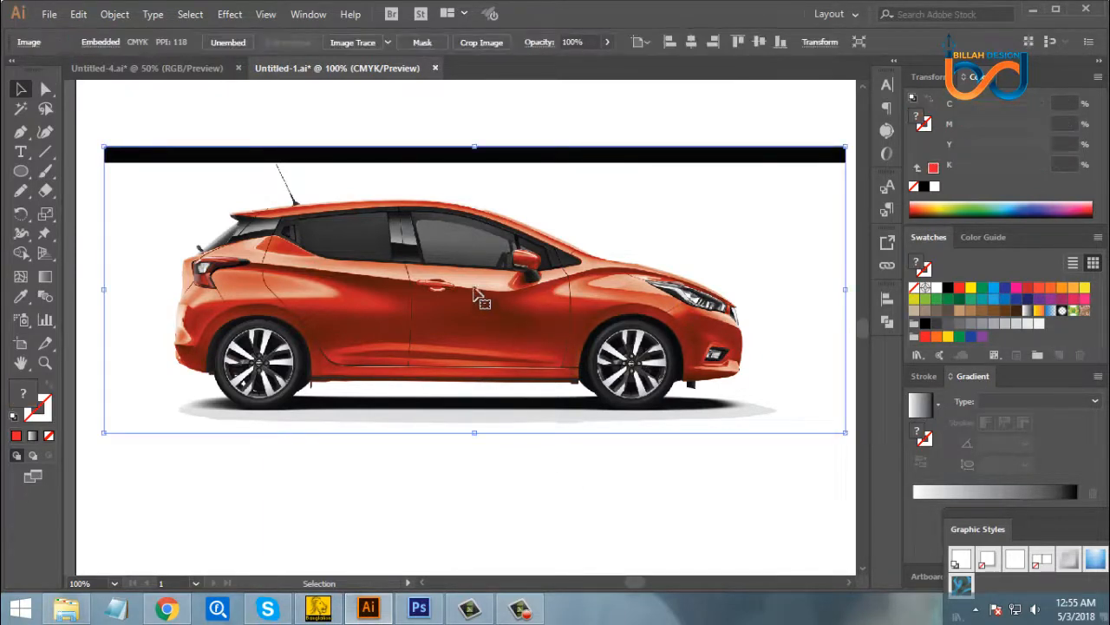
click(114, 14)
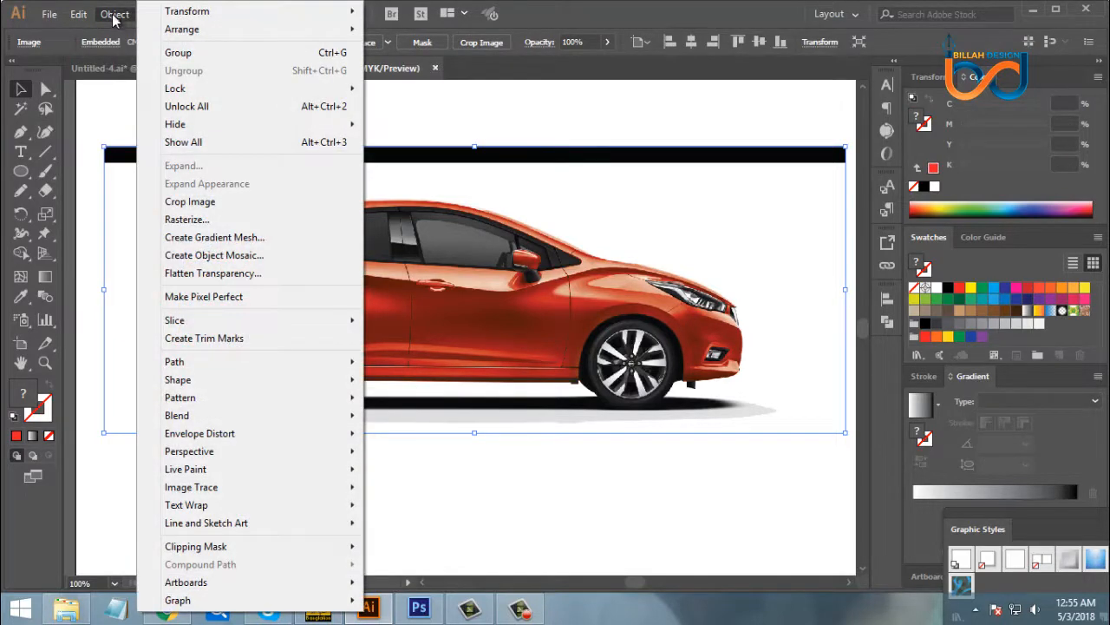
mouse_move(204, 87)
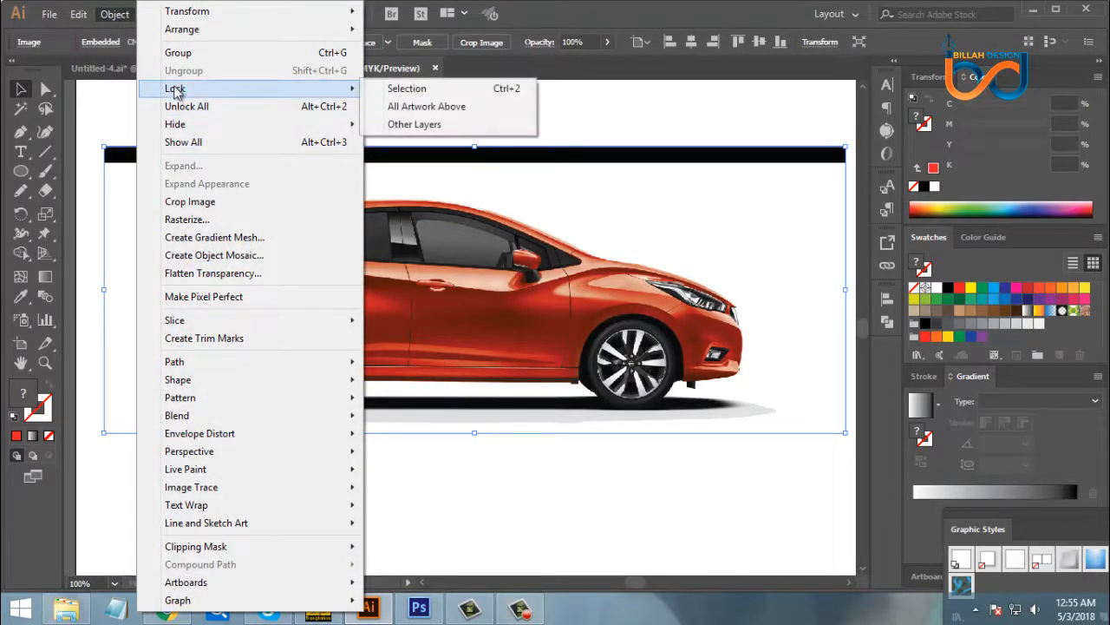
click(407, 93)
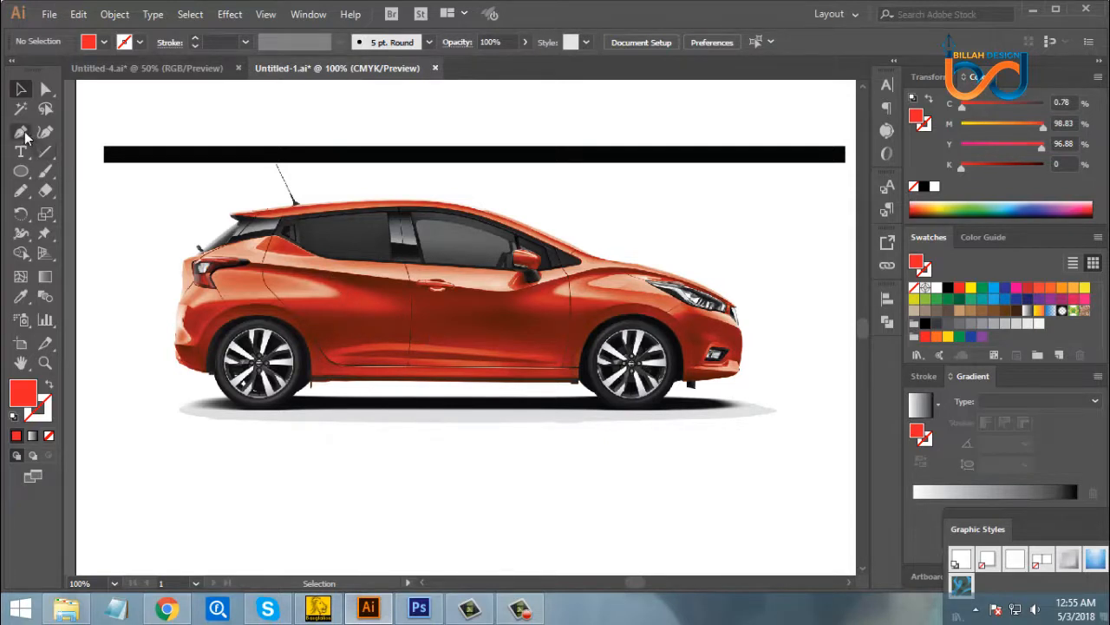
- Activate the Pen tool and detach its tool group as a floating panel
click(19, 135)
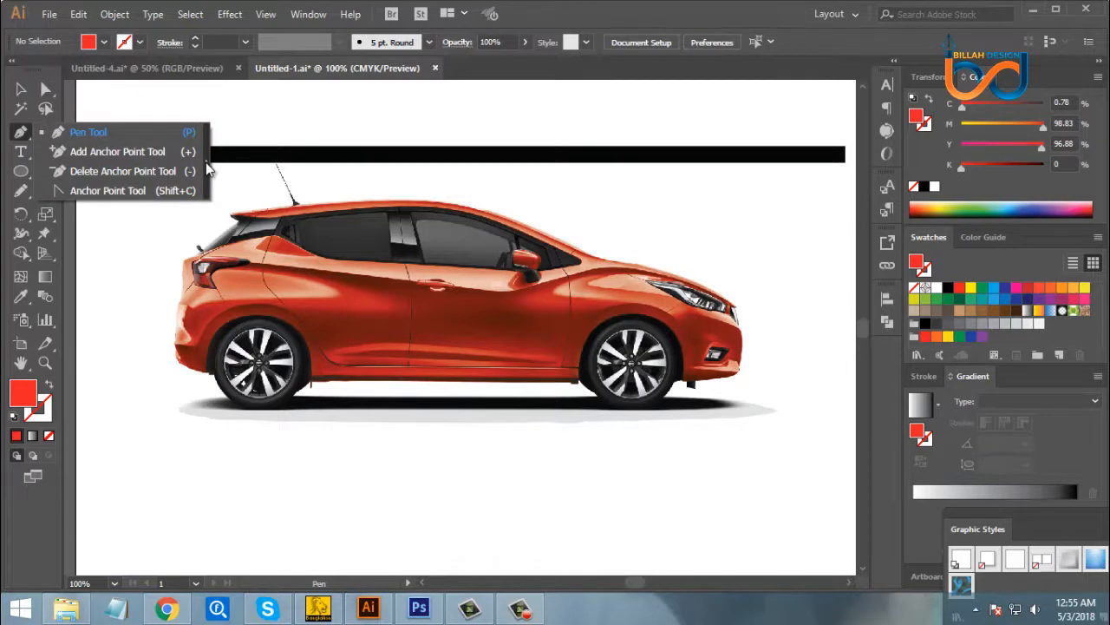
click(206, 162)
drag(106, 146, 140, 125)
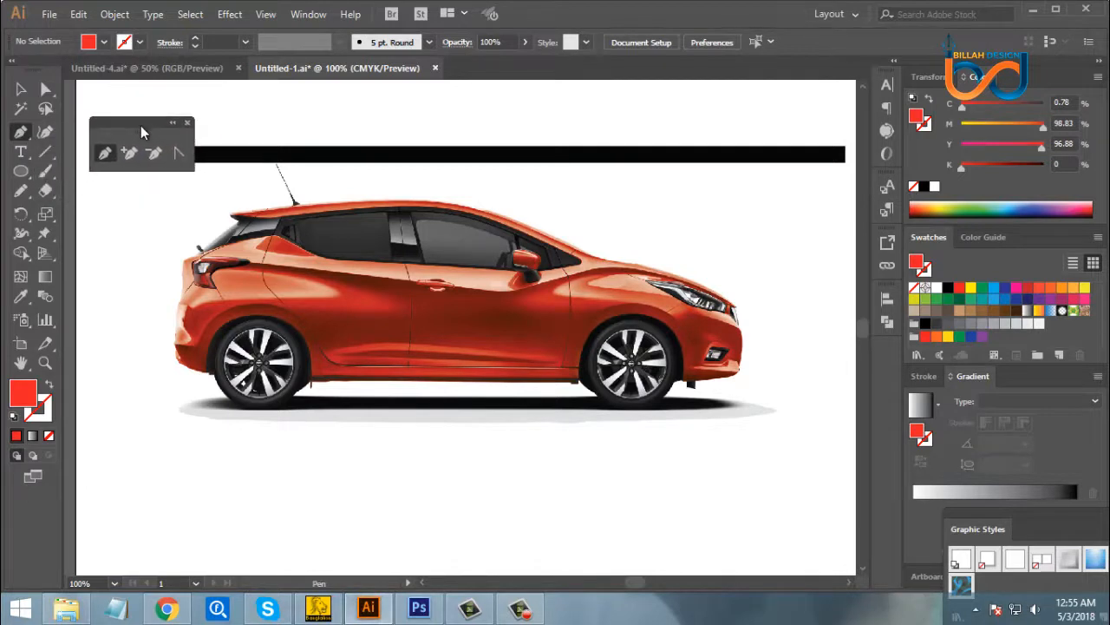
- Set the drawing colours to no fill and a black stroke
click(49, 387)
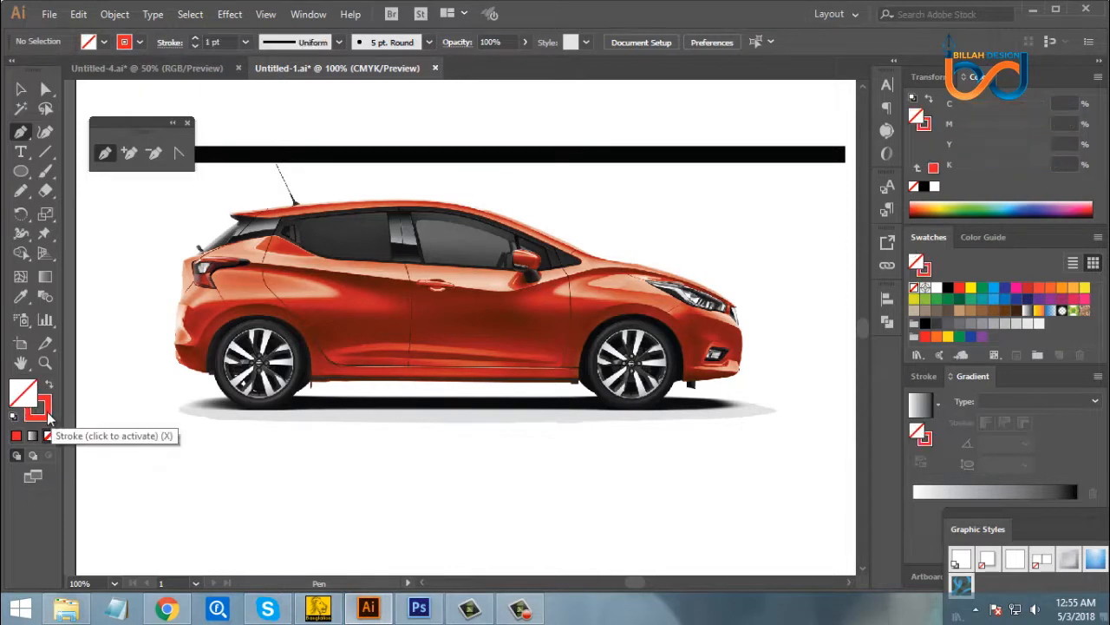
click(38, 408)
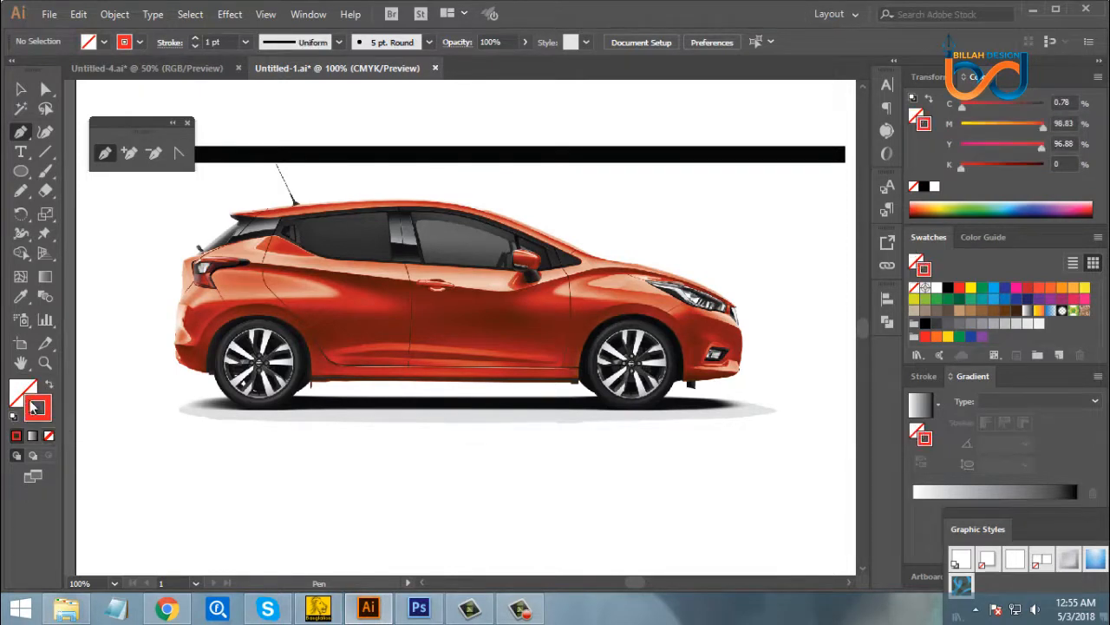
click(948, 290)
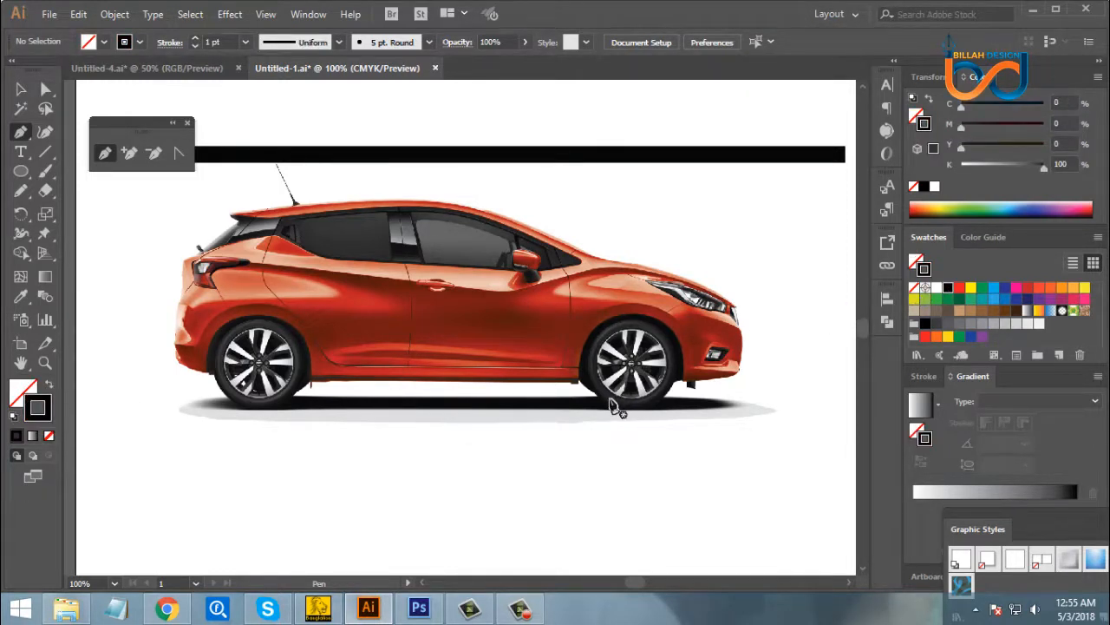
- Start a Pen path at the car's rear window and trace it upward over the roof to a smooth anchor at the roof's peak
drag(611, 399, 628, 427)
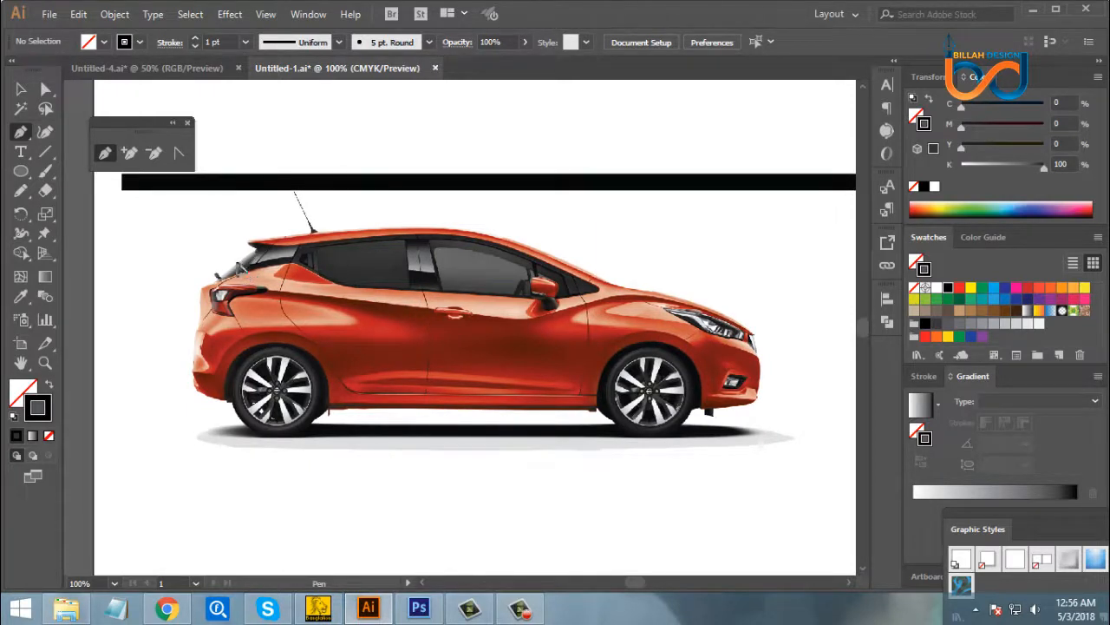
drag(238, 263, 279, 238)
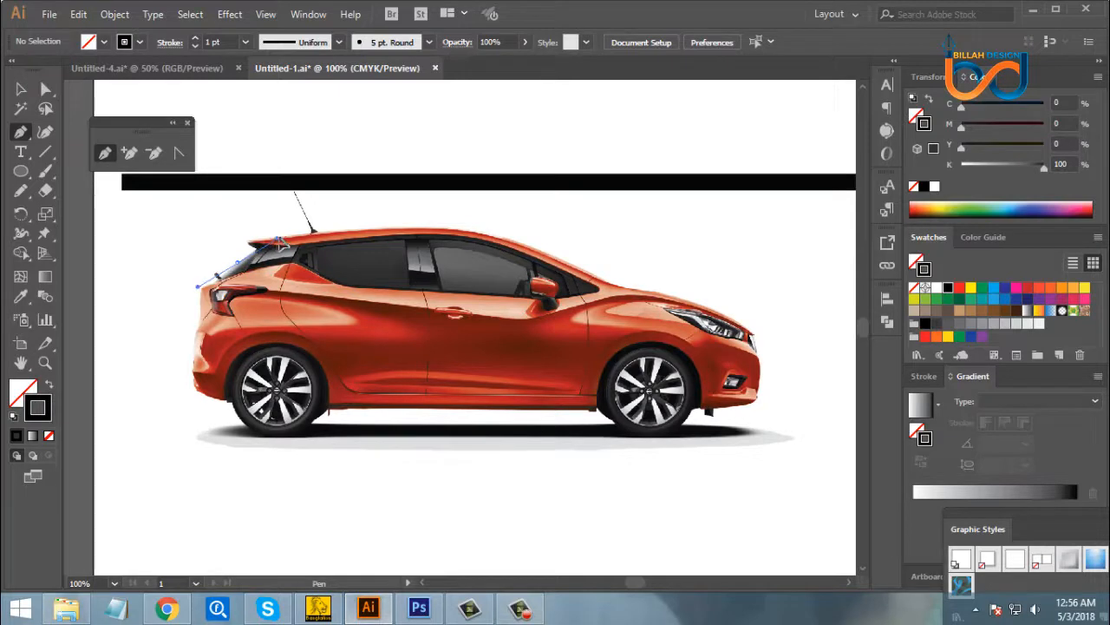
click(278, 238)
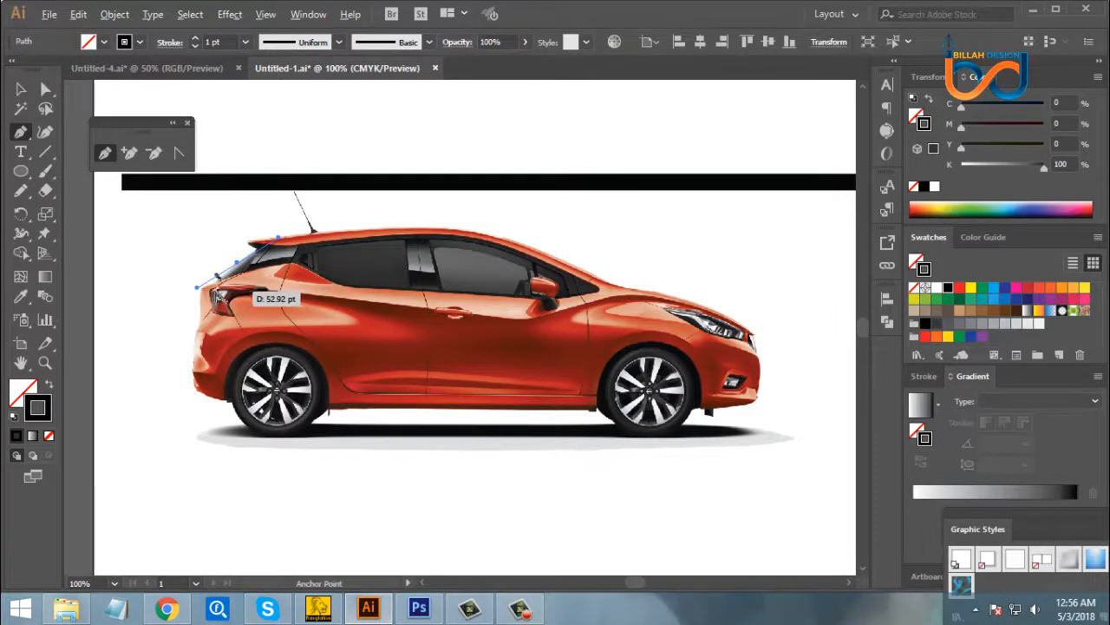
drag(198, 287, 217, 289)
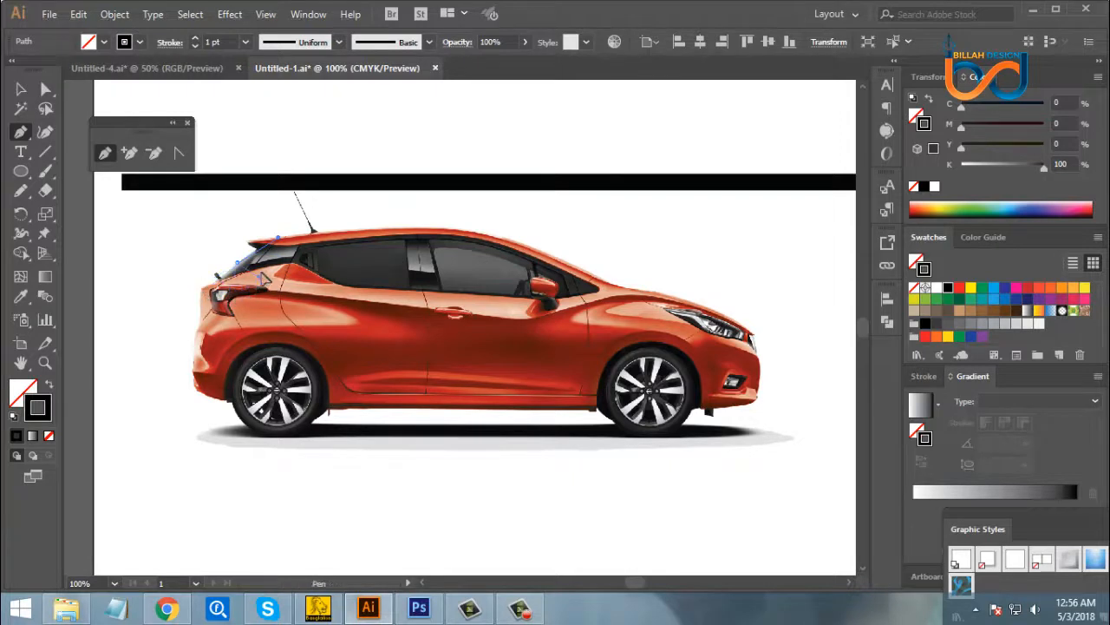
click(274, 253)
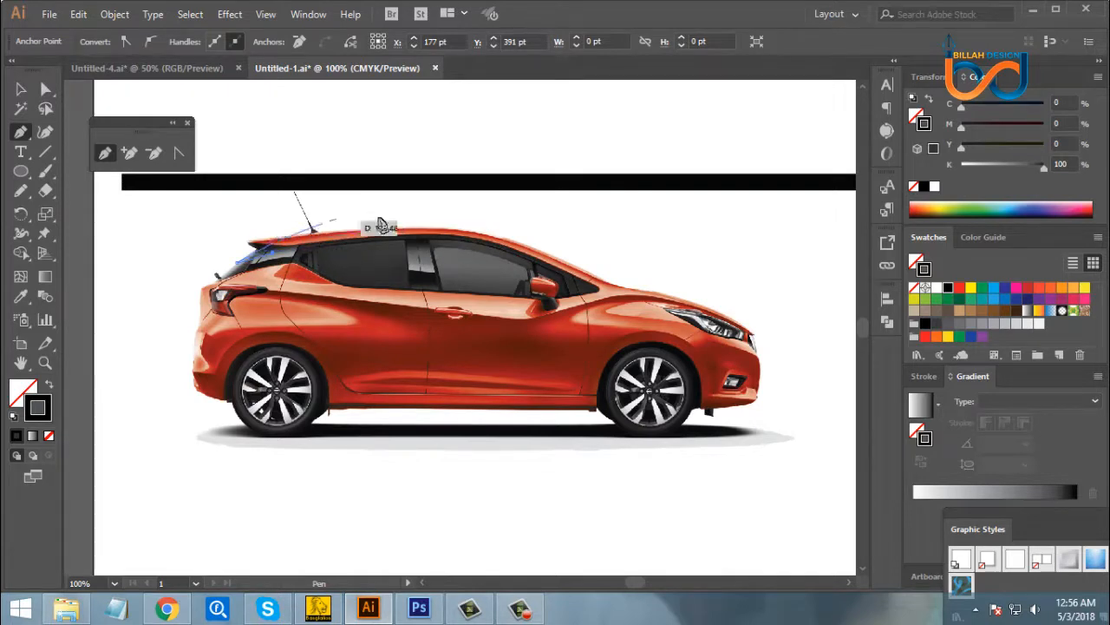
drag(438, 229, 499, 231)
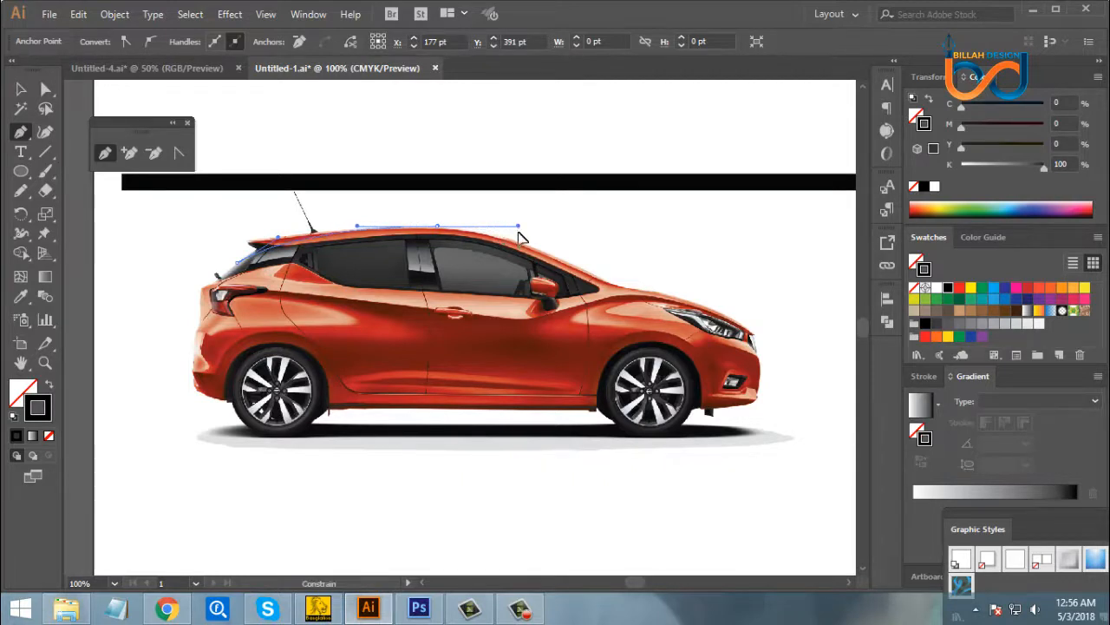
drag(510, 242, 524, 243)
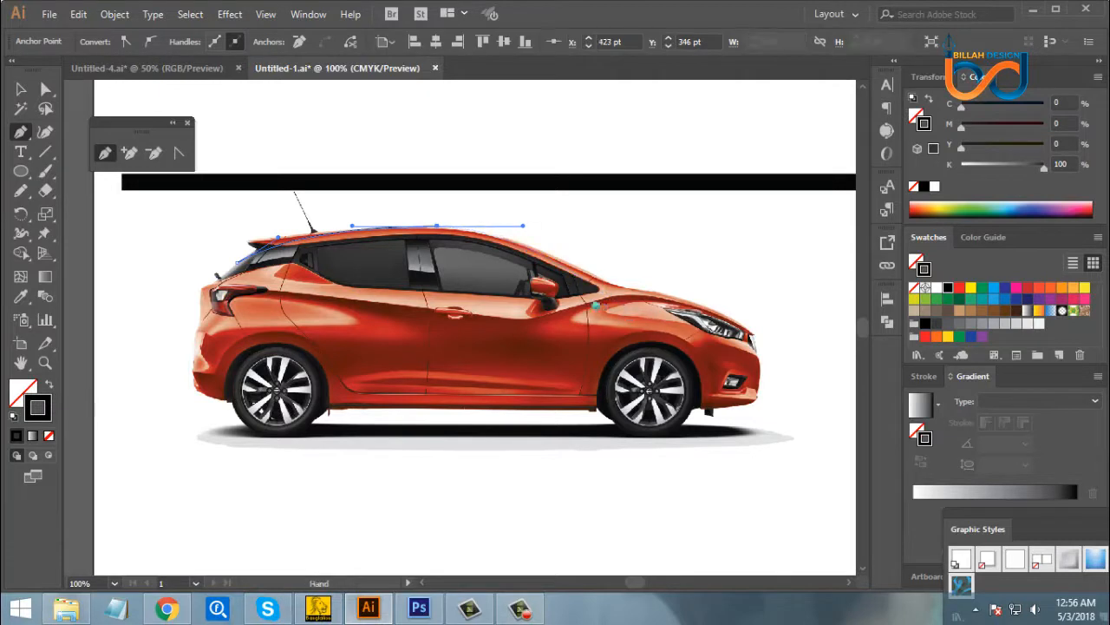
- Continue the path down the windshield and along the hood to the car's nose, ending there without an outgoing handle
drag(622, 305, 573, 299)
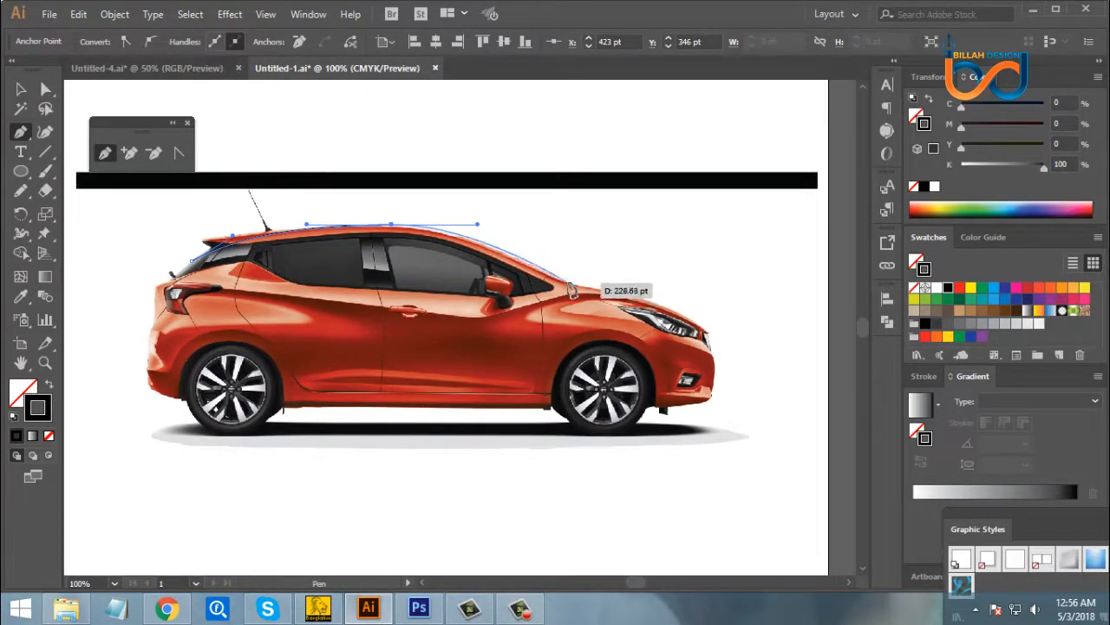
click(571, 288)
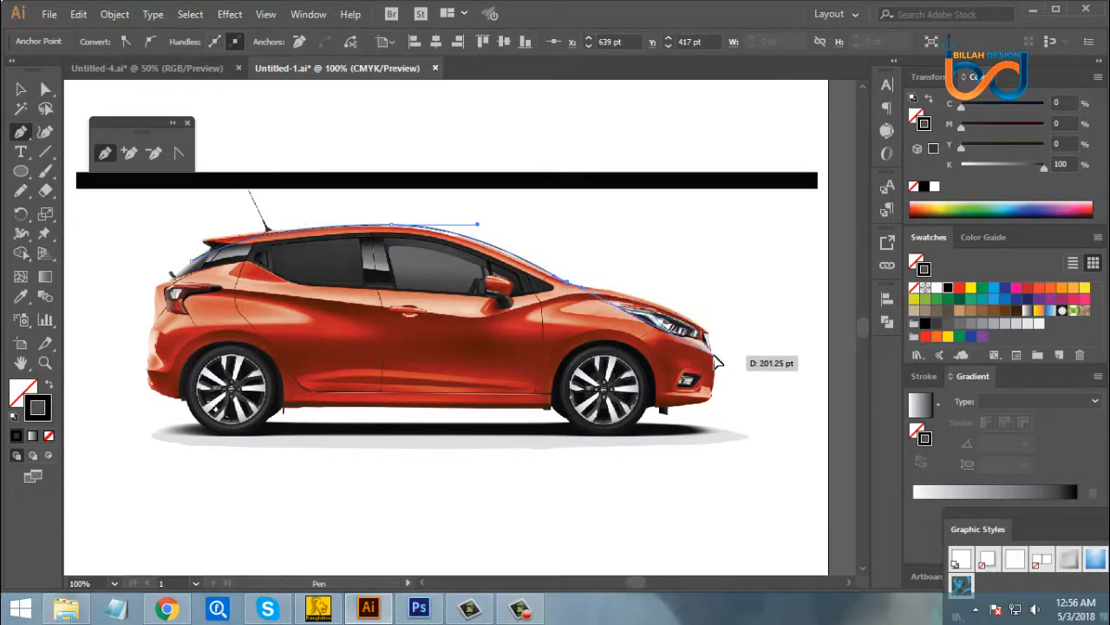
drag(713, 355, 722, 422)
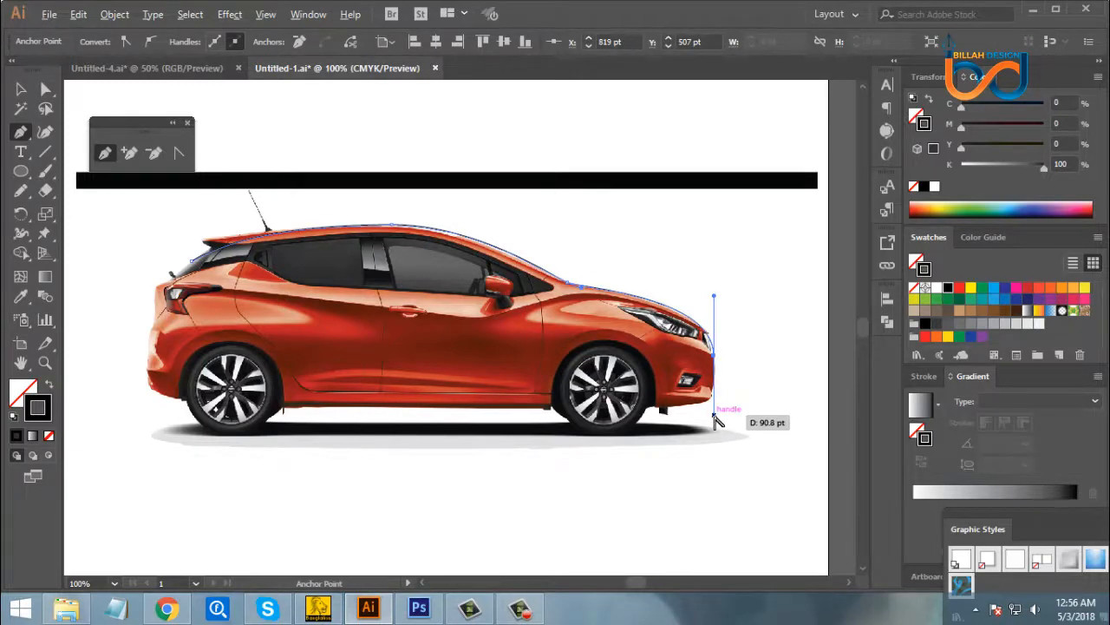
alt+click(714, 416)
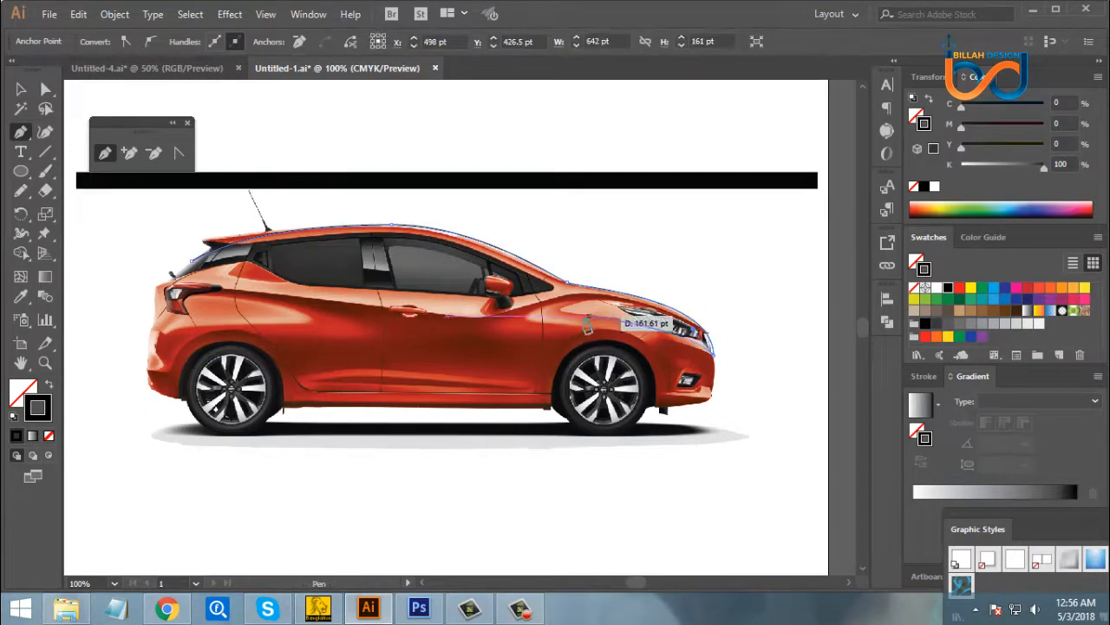
- Curve the path back from the nose across the front door below the mirror to the rear lower corner of the side windows
drag(550, 328, 562, 325)
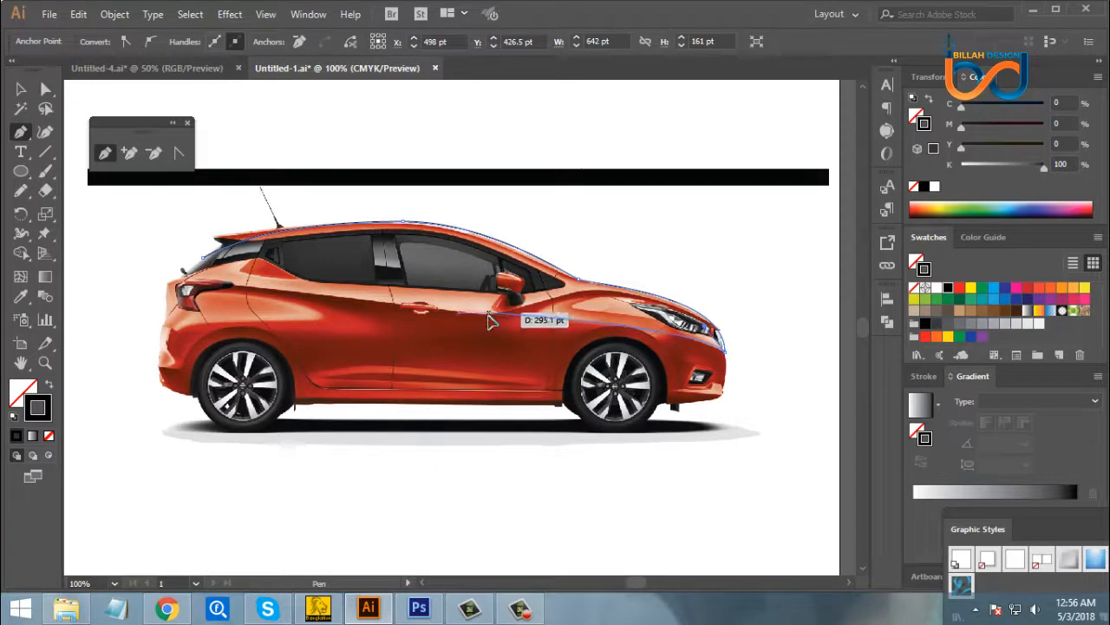
drag(489, 315, 373, 321)
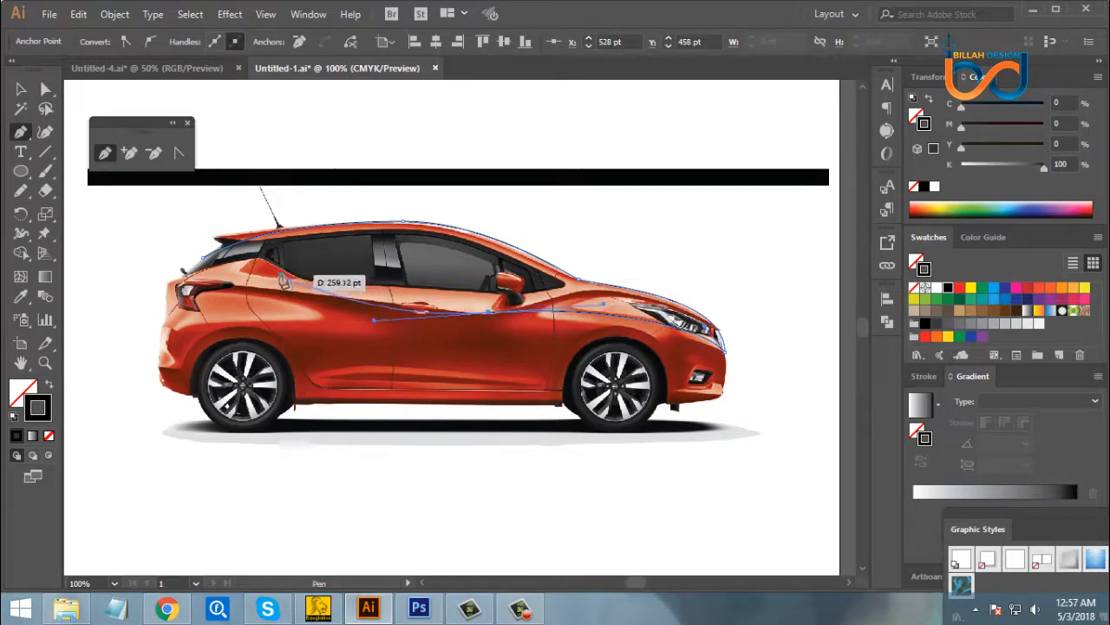
drag(275, 266, 263, 258)
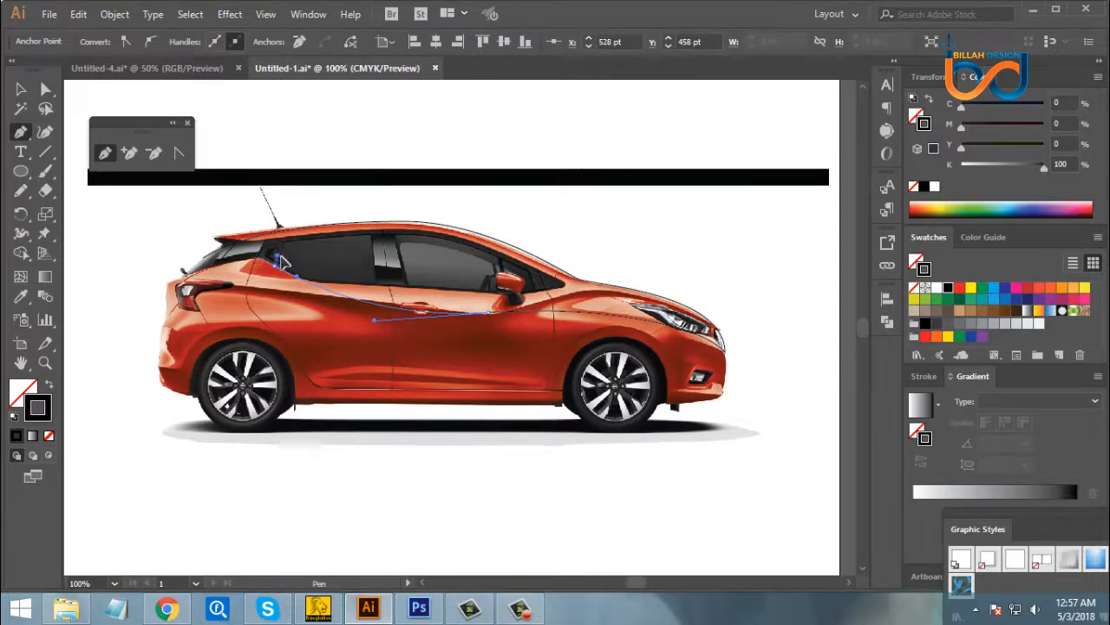
drag(317, 282, 312, 276)
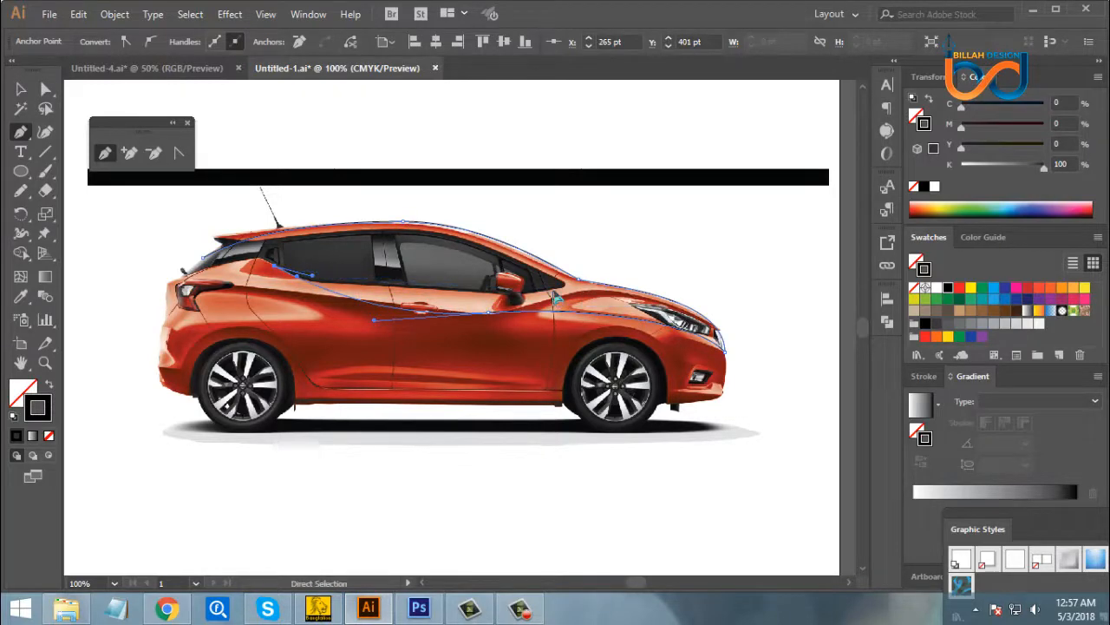
- Extend the path along the lower edge of the side windows to a curved anchor at their front corner
key(ctrl+plus)
drag(699, 360, 494, 334)
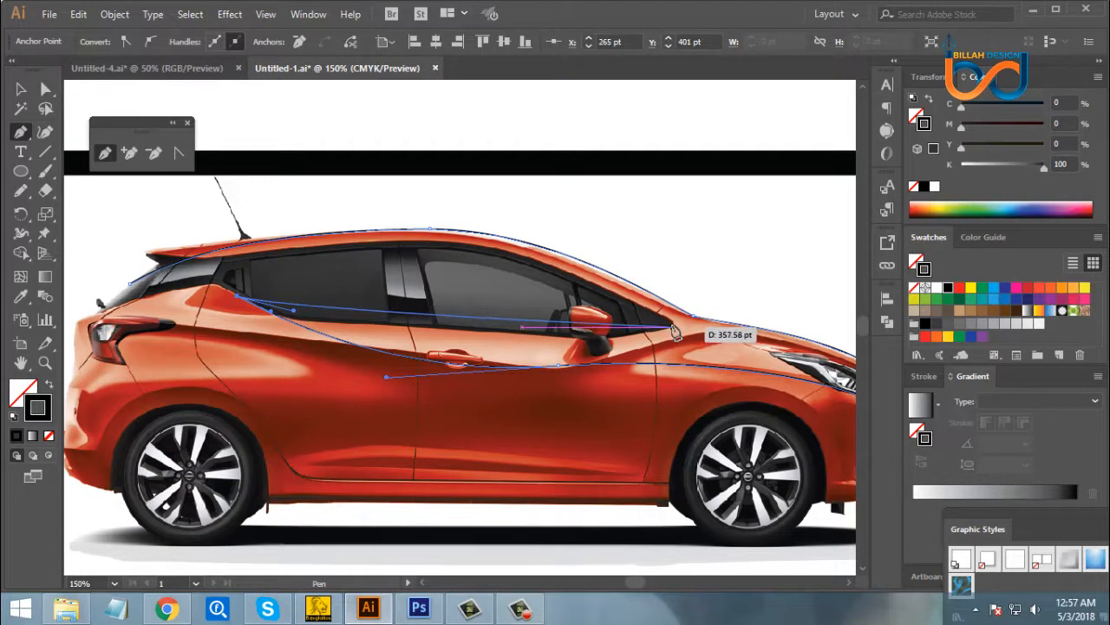
drag(673, 325, 674, 291)
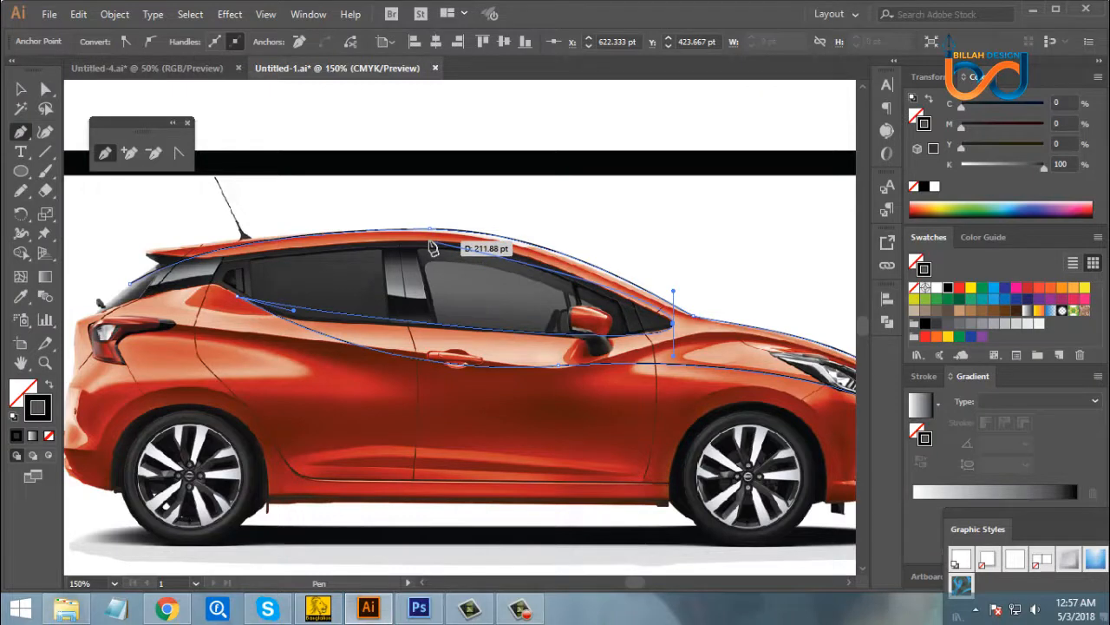
- Trace the path back over the upper edge of the side windows and close it at the rear starting anchor
drag(429, 243, 379, 248)
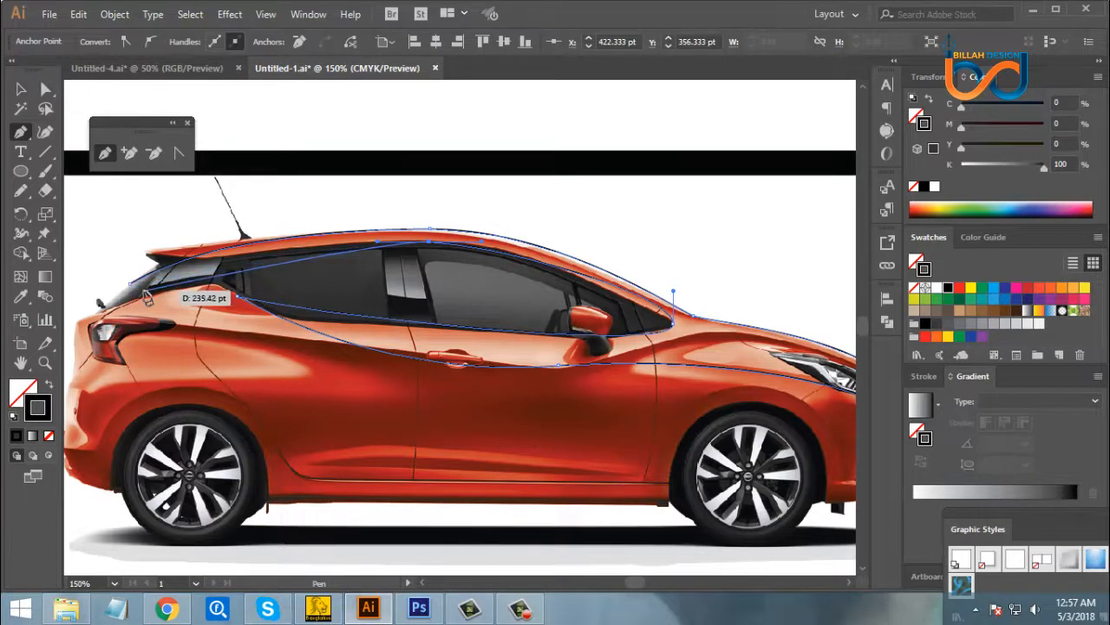
drag(131, 284, 98, 304)
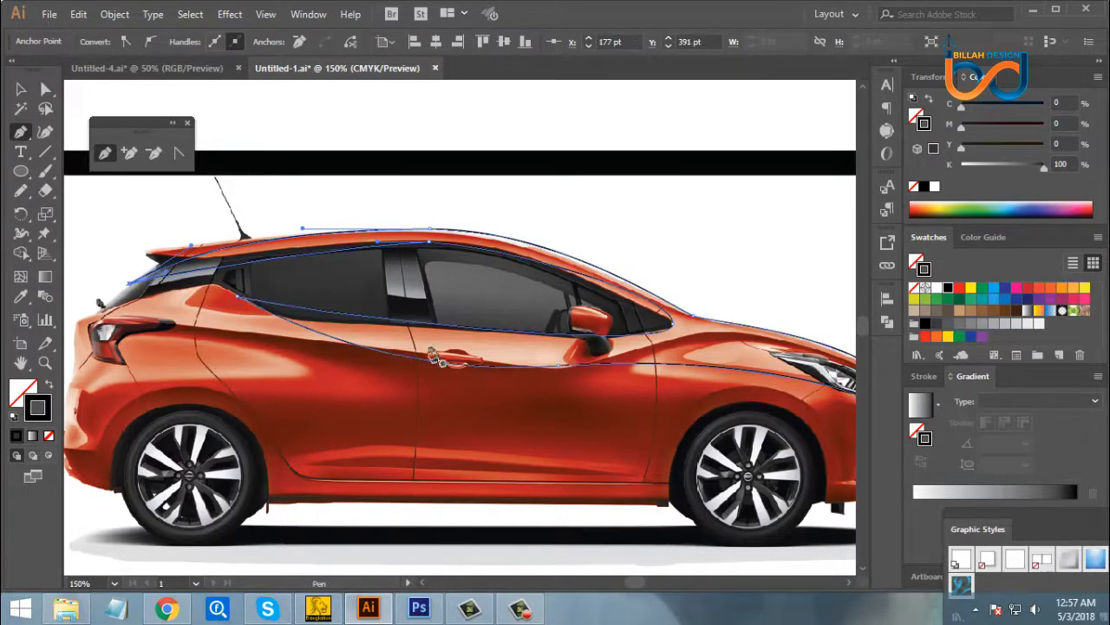
drag(357, 312, 334, 288)
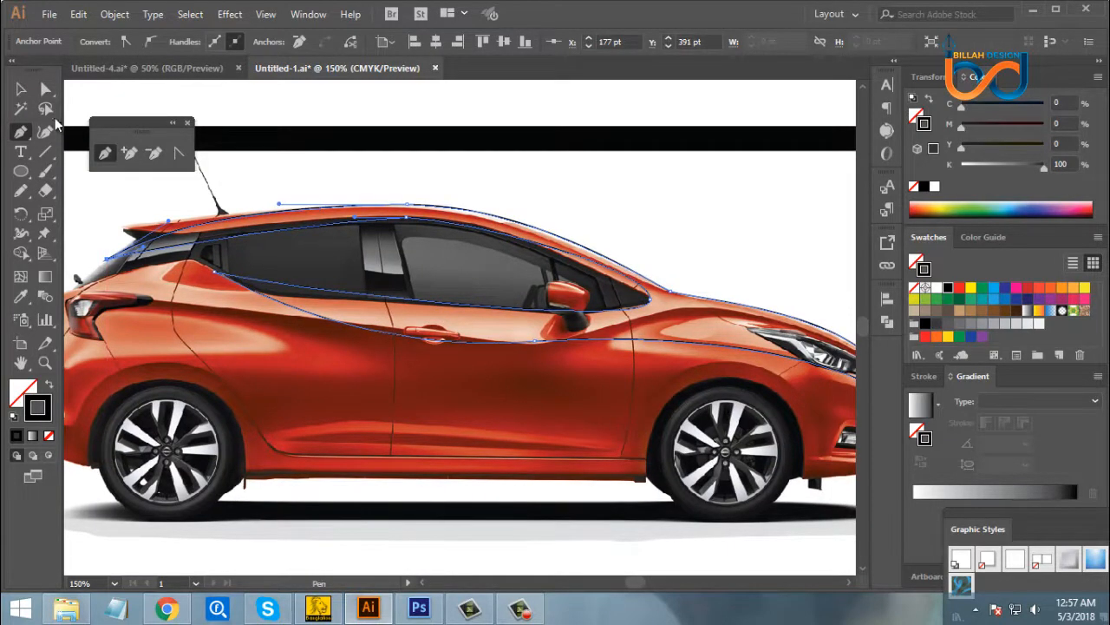
- Lengthen the rearward handle of the anchor at the top of the side windows so the curve follows the upper window edge
click(47, 87)
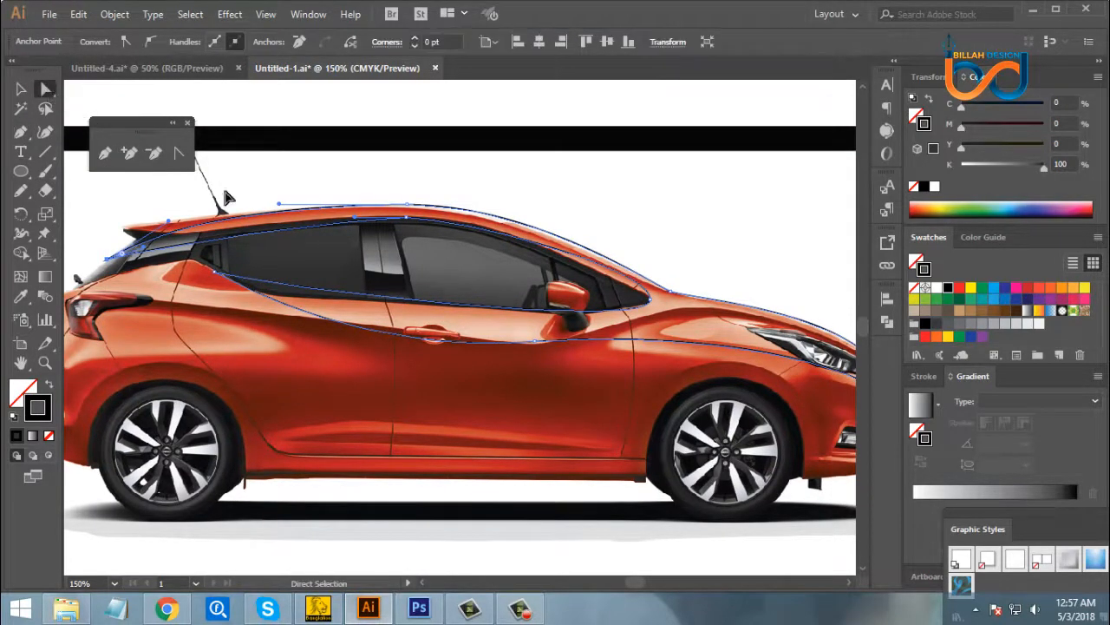
drag(438, 269, 476, 298)
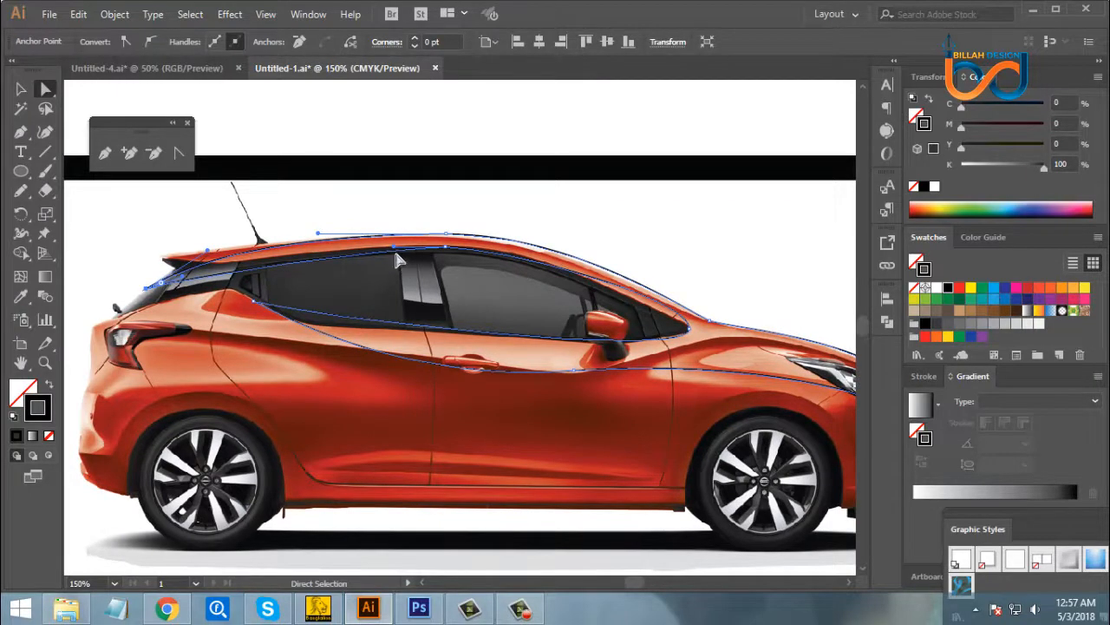
drag(392, 250, 285, 250)
click(451, 297)
- Pull the handle of the rear lower window corner forward and down to fit the curve to the lower window edge
drag(636, 371, 572, 354)
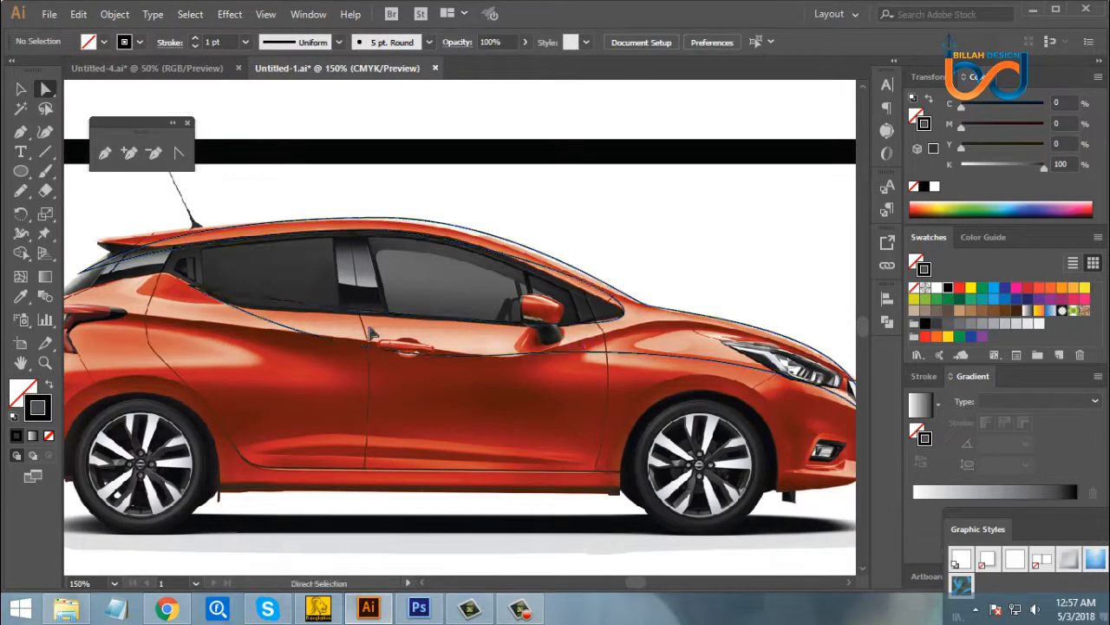
drag(511, 409, 487, 404)
mouse_move(311, 289)
mouse_down()
mouse_move(330, 310)
mouse_move(254, 323)
mouse_up()
click(364, 378)
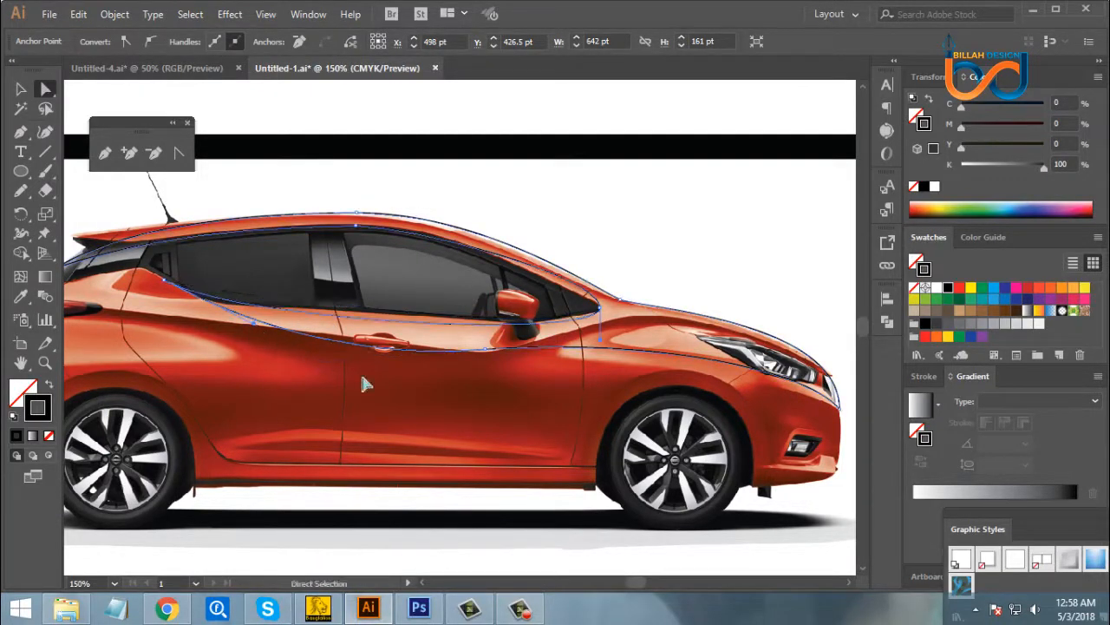
- Adjust the nose handle and the front handle of the anchor below the mirror to raise the curve over the front fender
key(space)
drag(465, 399, 429, 391)
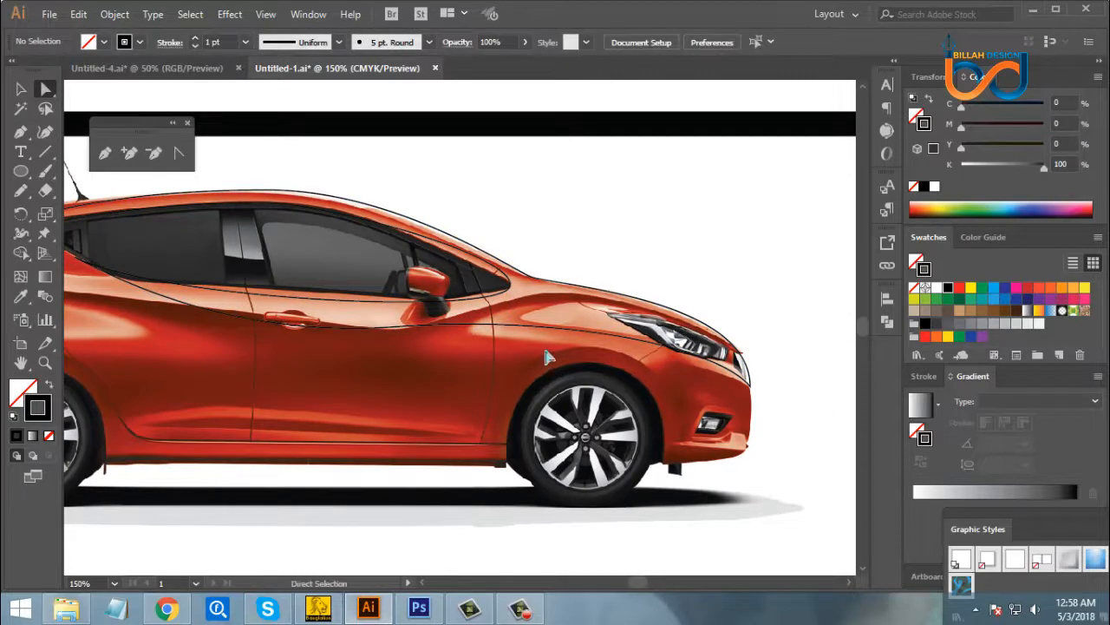
click(570, 331)
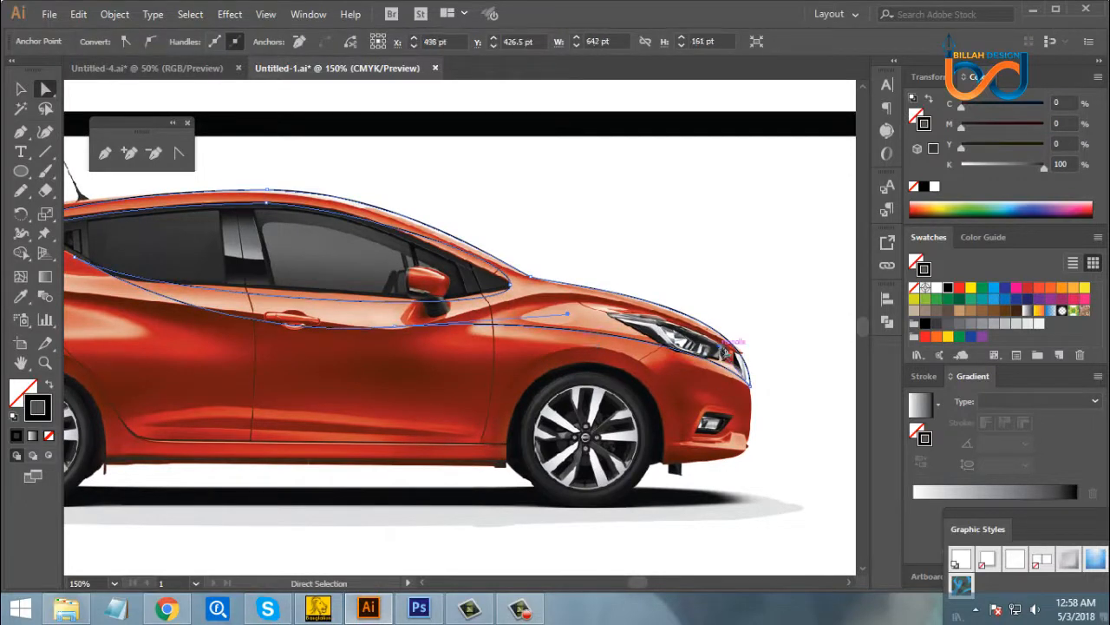
drag(725, 351, 718, 308)
click(419, 338)
drag(398, 328, 399, 329)
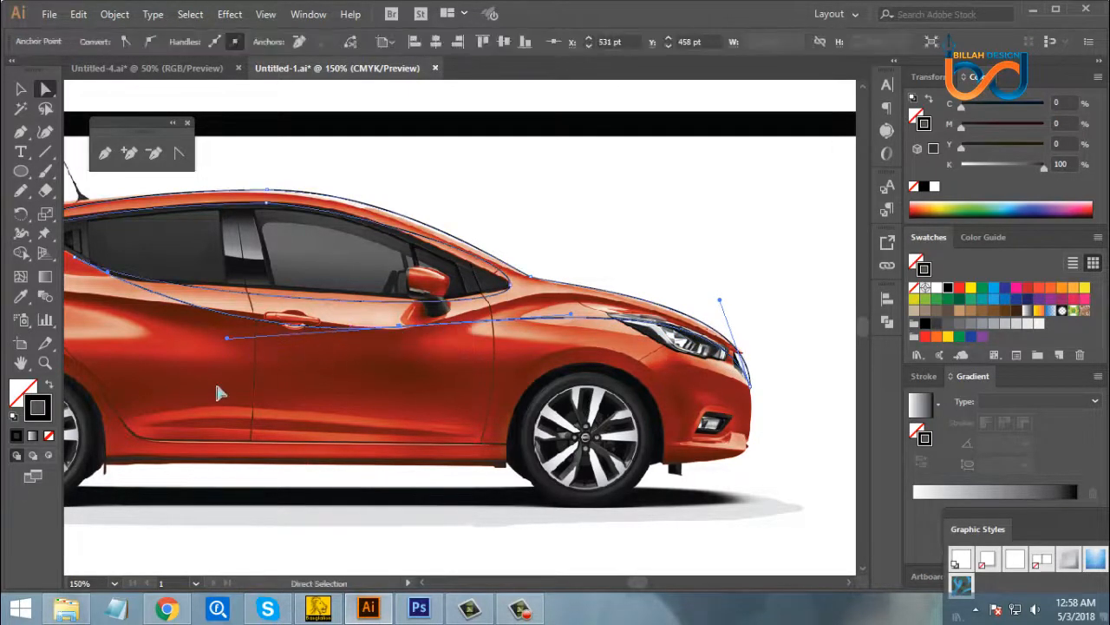
key(space)
drag(472, 383, 501, 413)
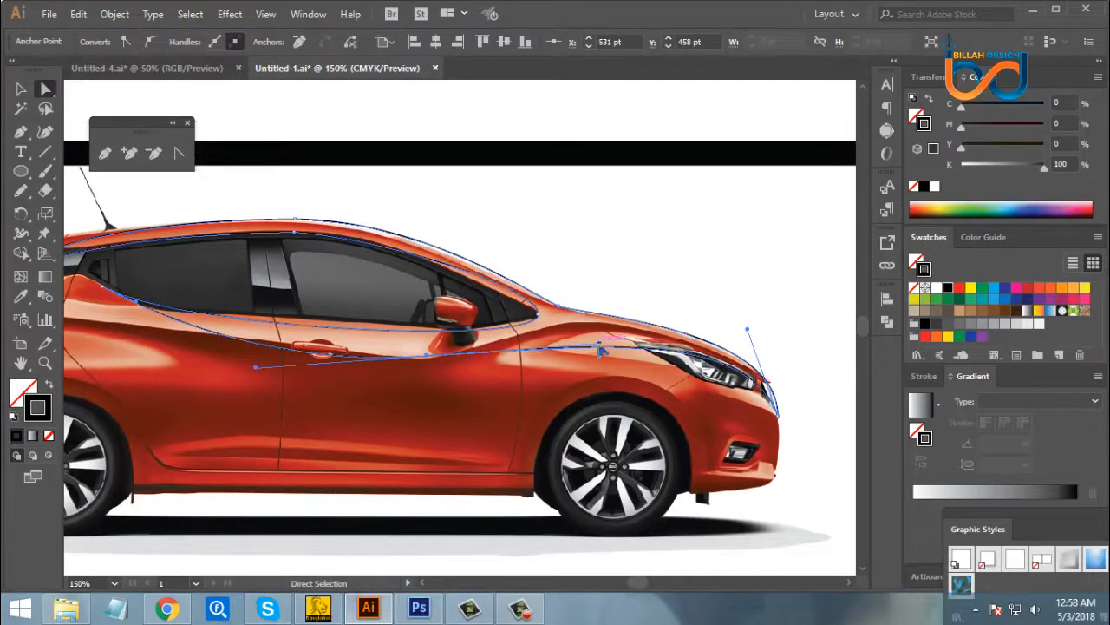
drag(601, 347, 601, 328)
click(539, 393)
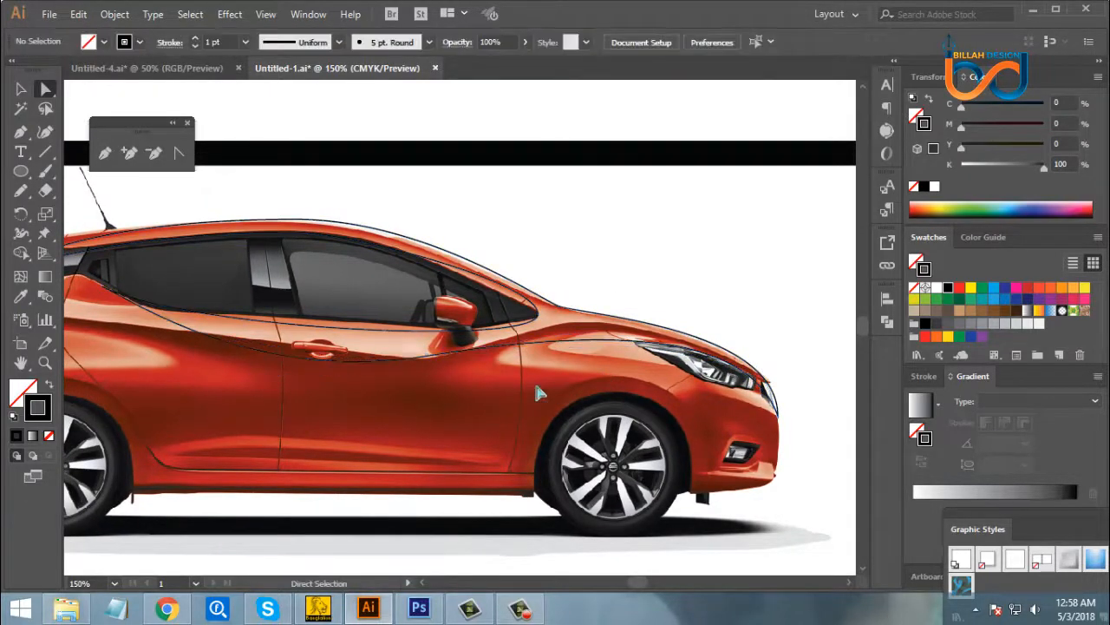
- Remove the anchor below the side mirror from the lower body curve
click(427, 357)
key(space)
drag(454, 399, 488, 407)
click(488, 413)
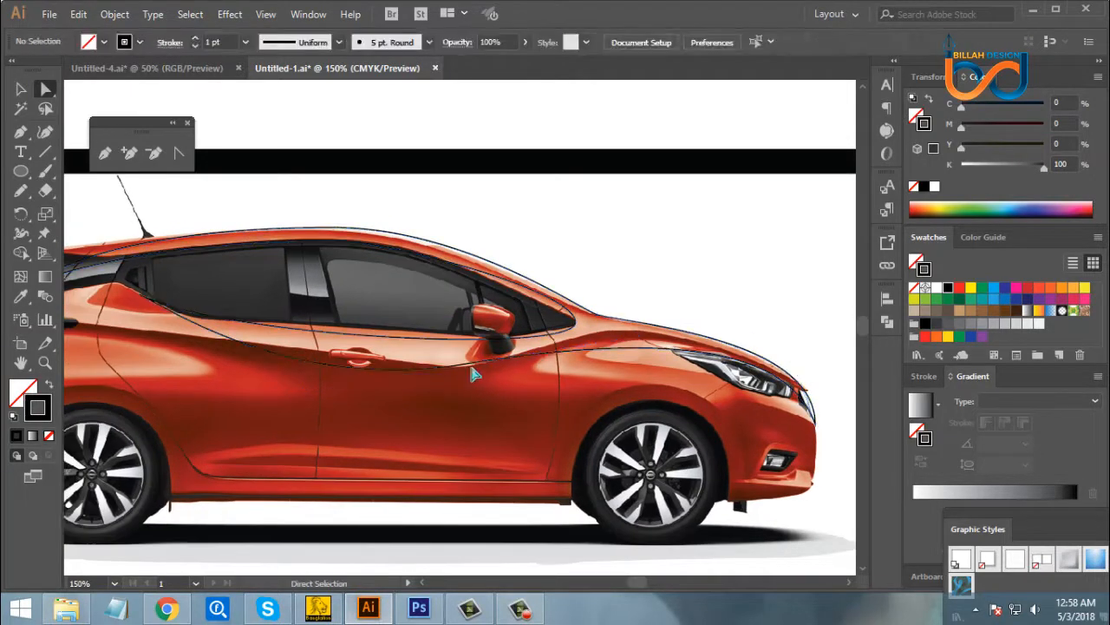
click(469, 366)
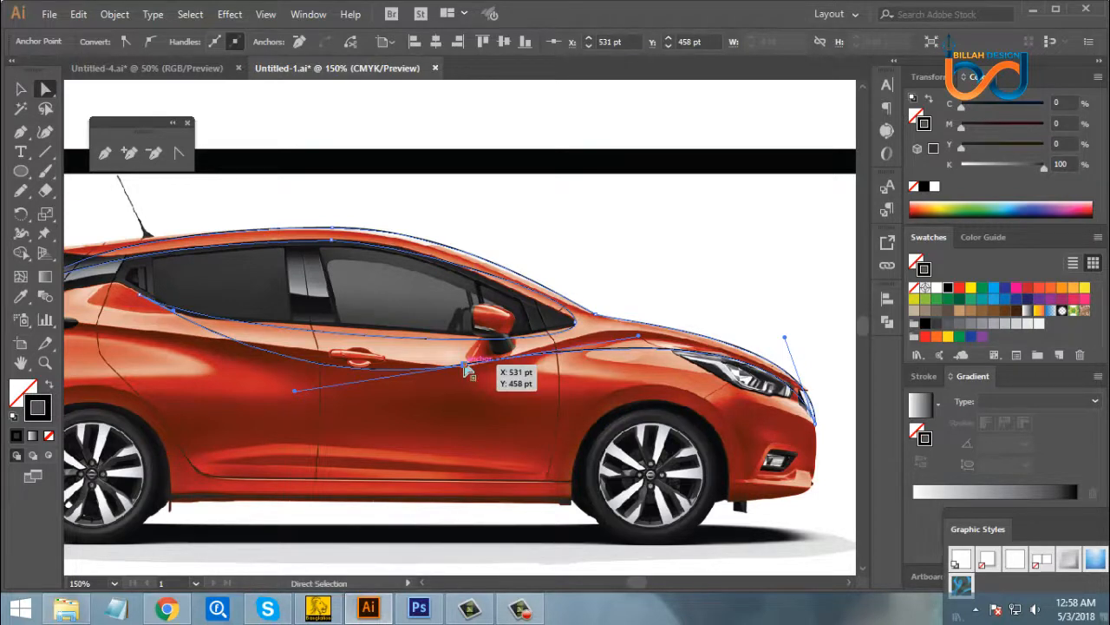
click(298, 43)
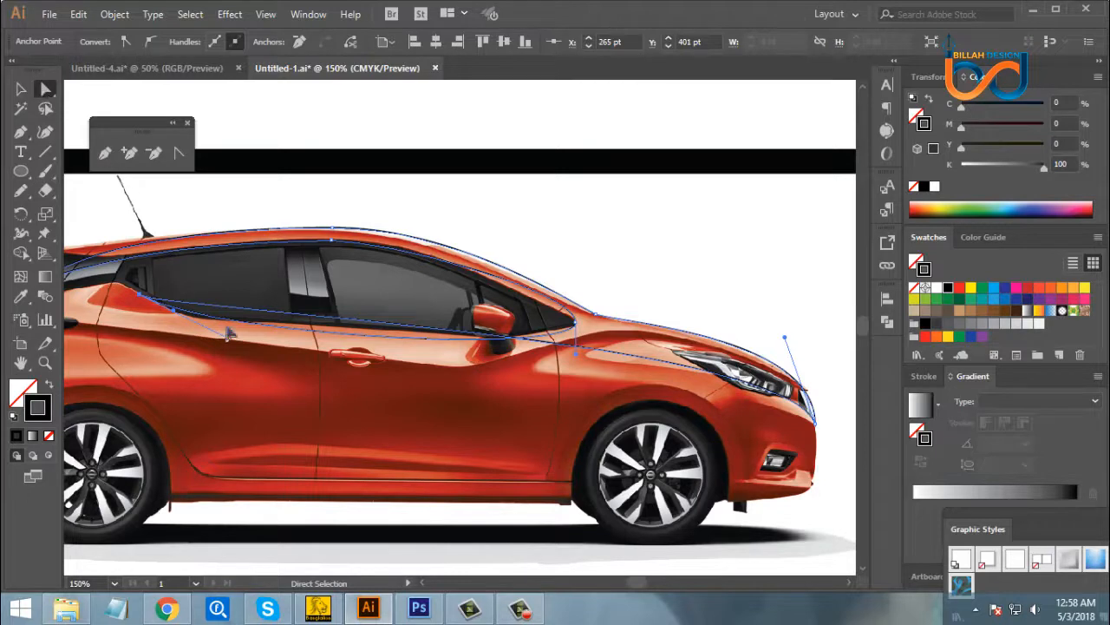
- Reshape the lower body curve by extending the handles of the rear window corner and the nose anchor
drag(174, 311, 384, 414)
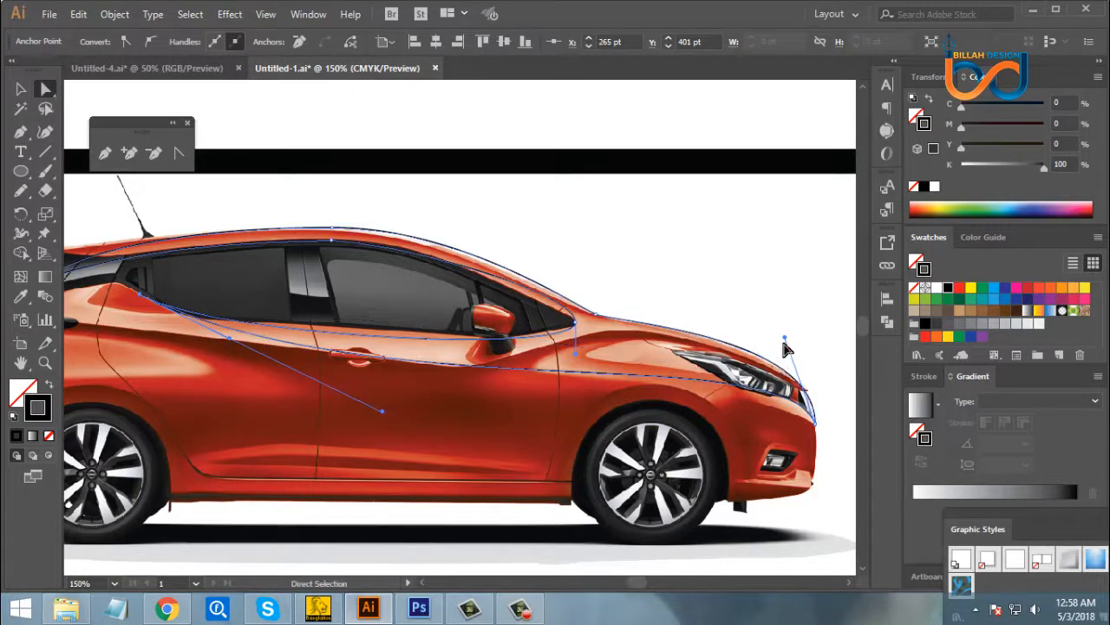
drag(785, 339, 768, 284)
drag(384, 416, 388, 438)
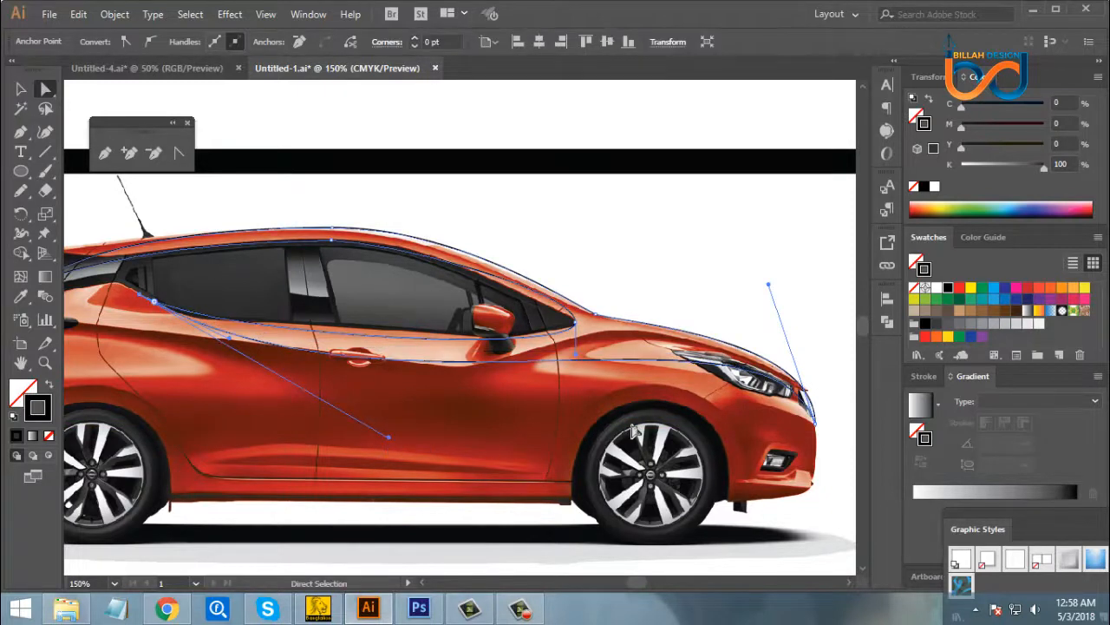
drag(768, 284, 755, 279)
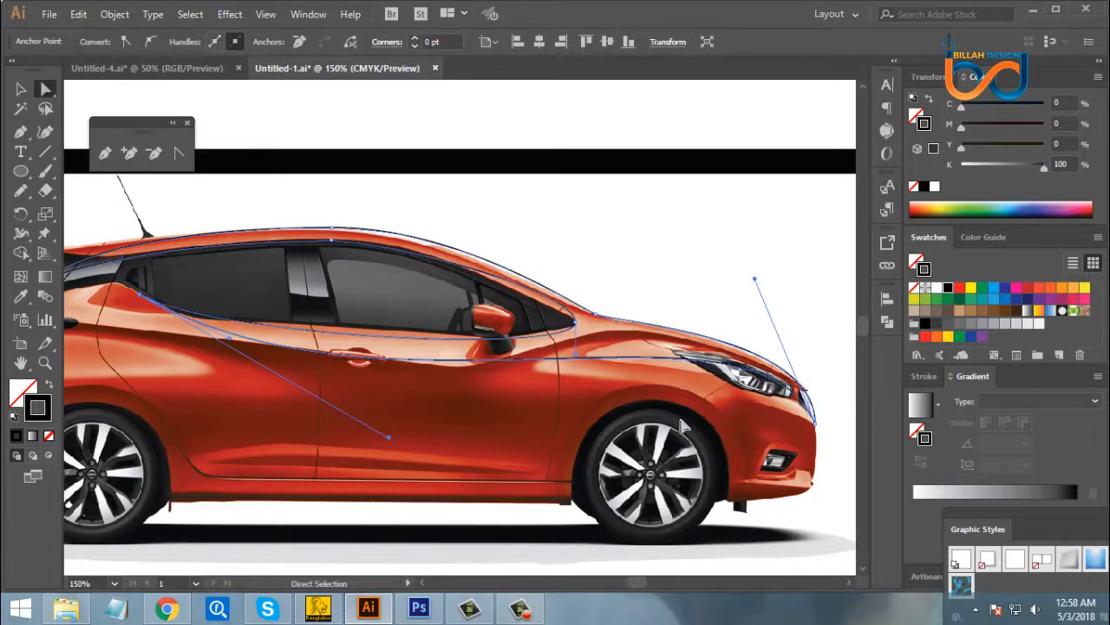
click(594, 422)
- Draw a closed, straight-sided triangle with the Pen tool over the crease along the bottom of both doors
key(space)
mouse_move(491, 419)
mouse_down()
mouse_move(522, 417)
mouse_move(529, 394)
mouse_move(560, 396)
mouse_move(555, 365)
mouse_up()
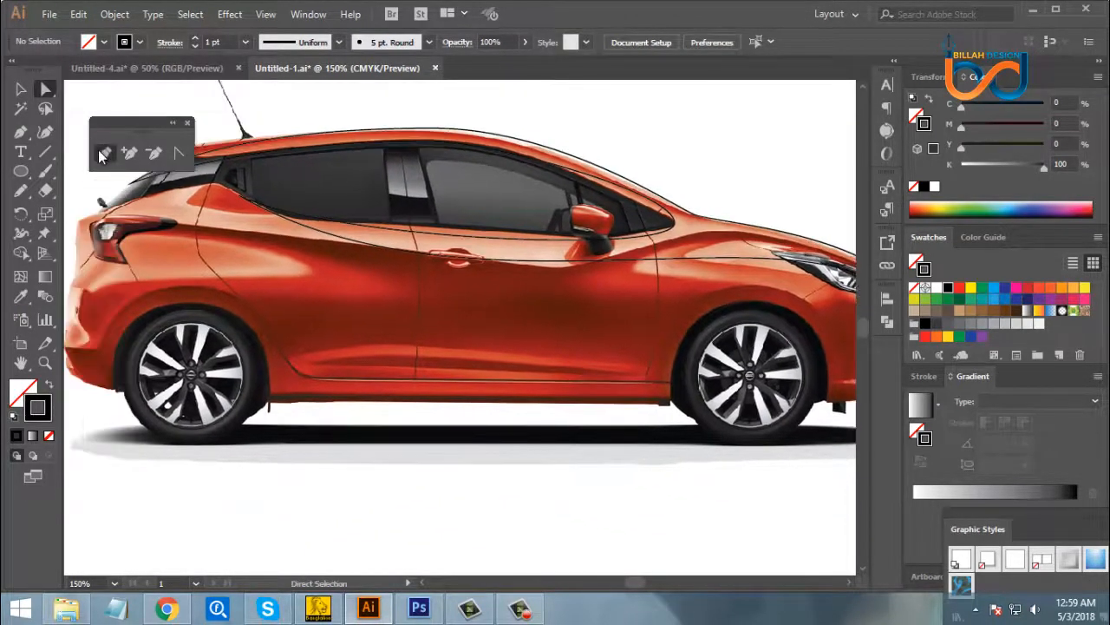
click(104, 153)
click(308, 365)
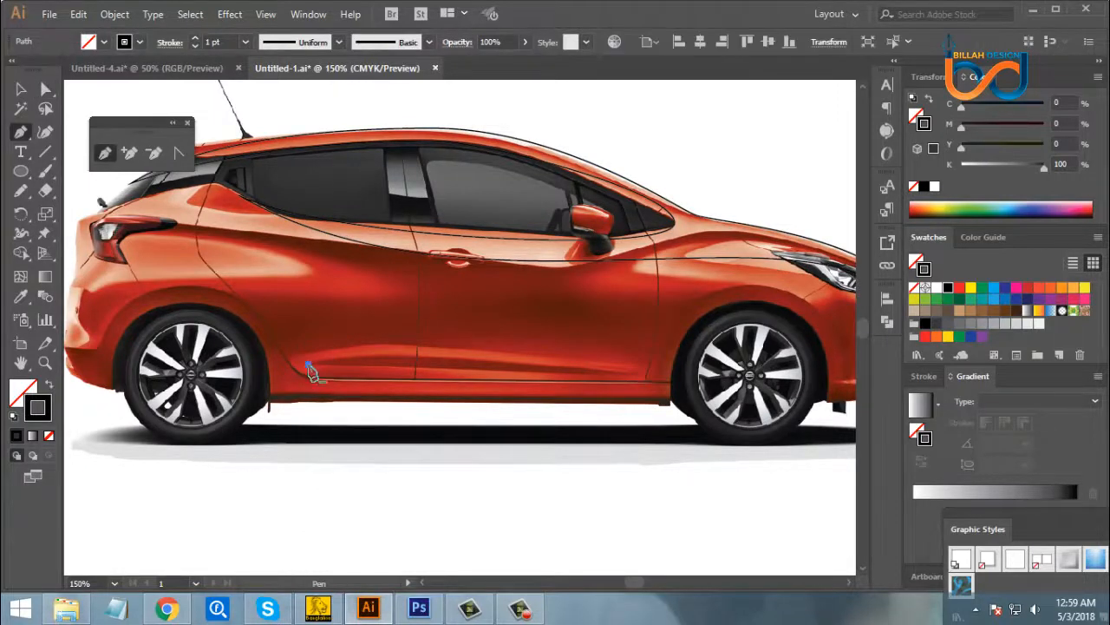
click(633, 375)
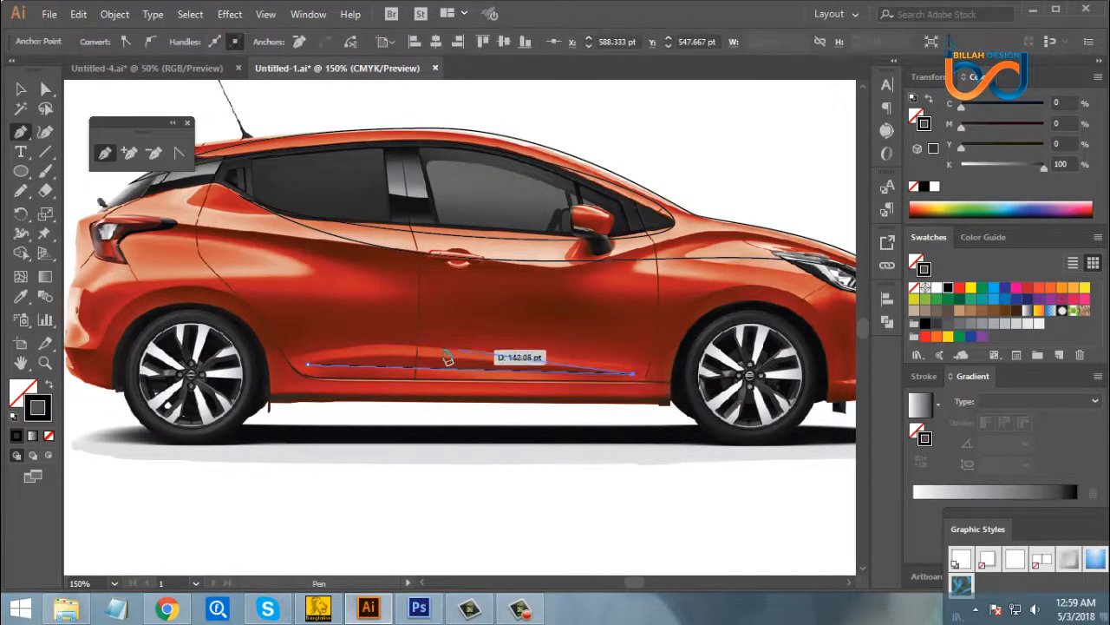
click(384, 345)
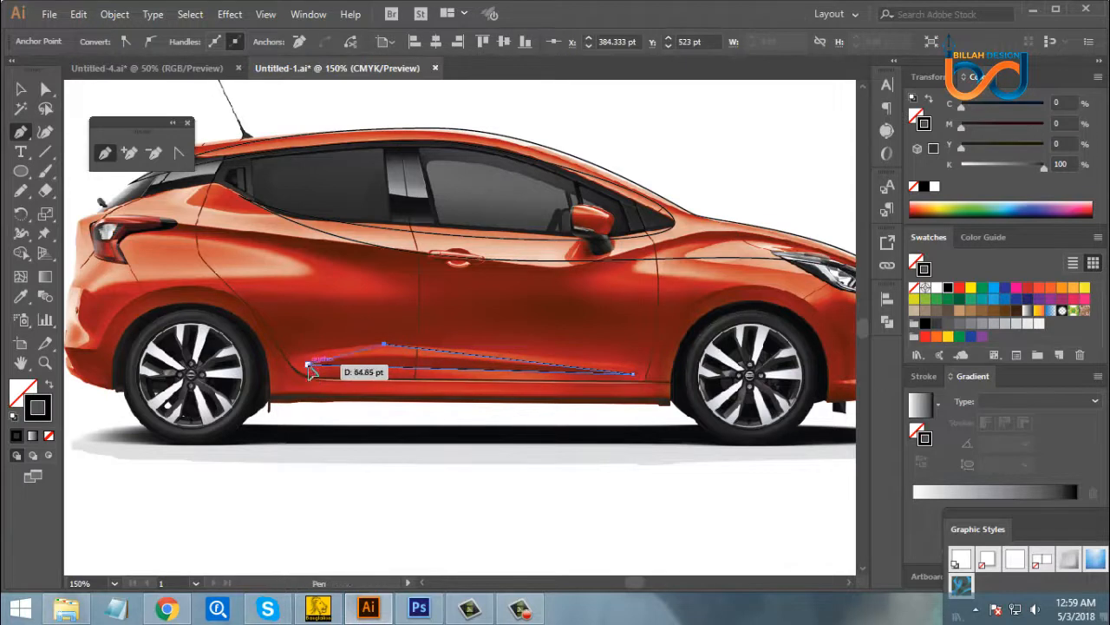
click(309, 365)
key(v)
click(560, 530)
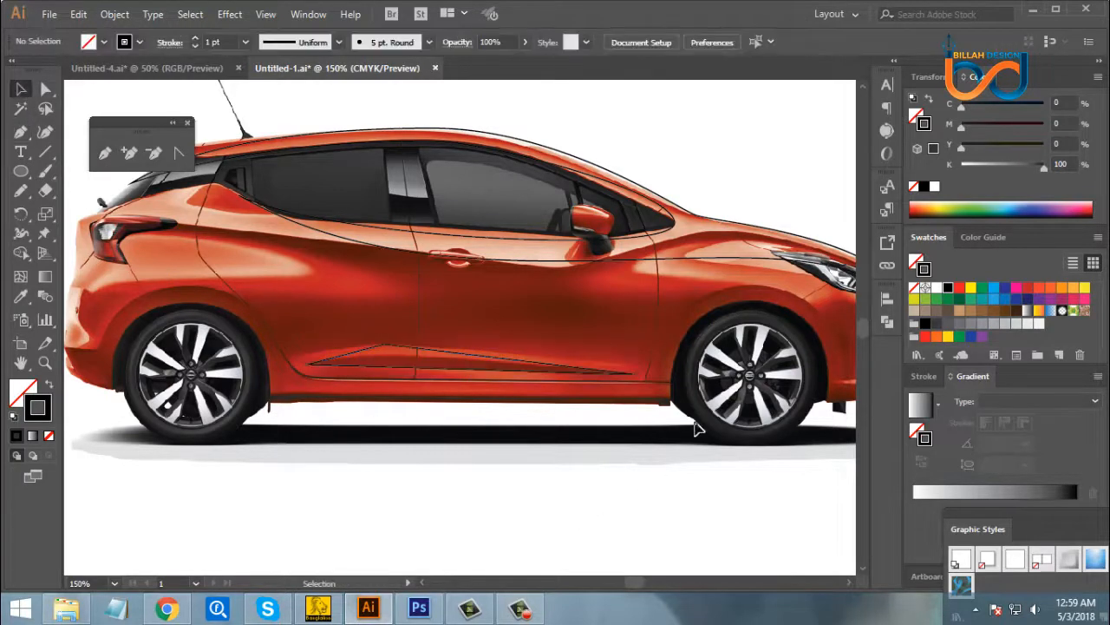
- Draw a circle centred on the rear wheel and scale it to match the outer edge of the wheel arch
key(space)
drag(729, 415, 600, 438)
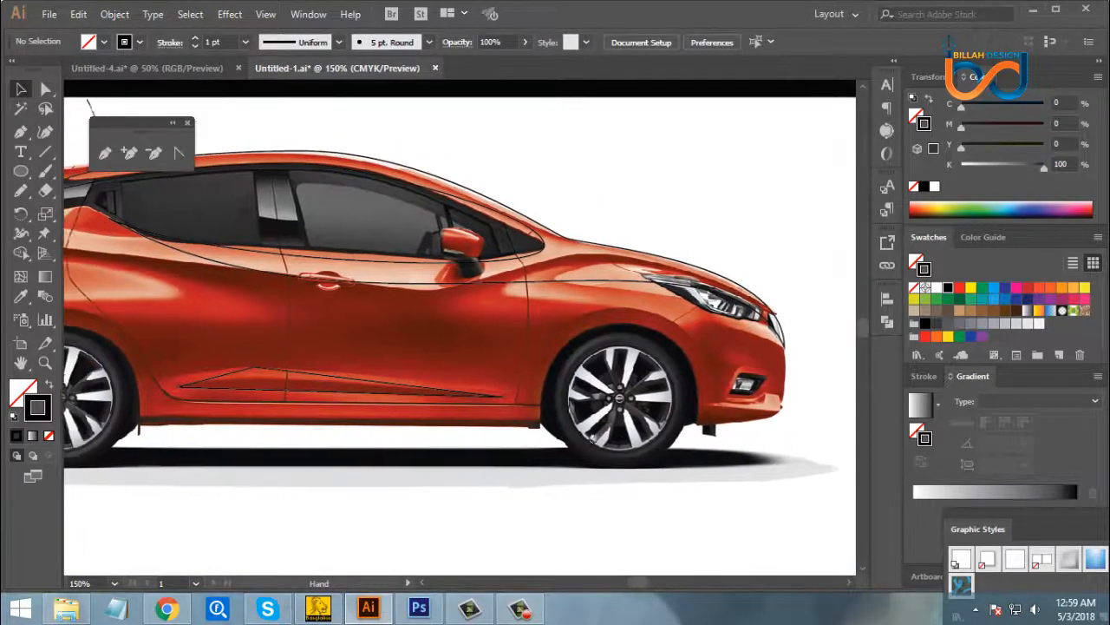
drag(515, 455, 552, 453)
drag(335, 427, 444, 426)
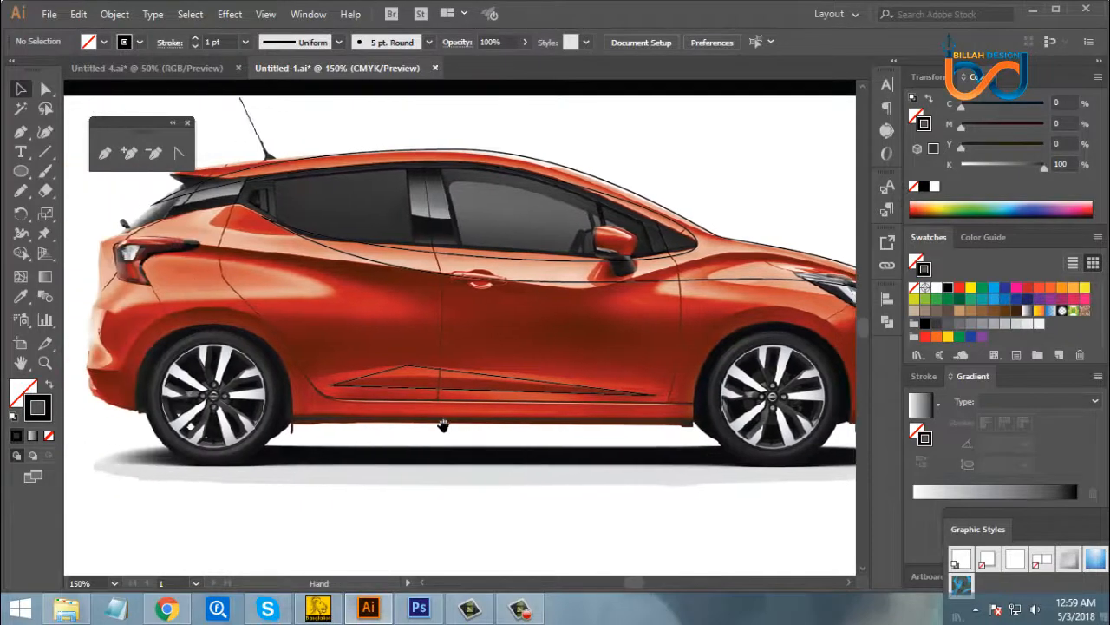
drag(361, 437, 252, 450)
drag(411, 450, 619, 451)
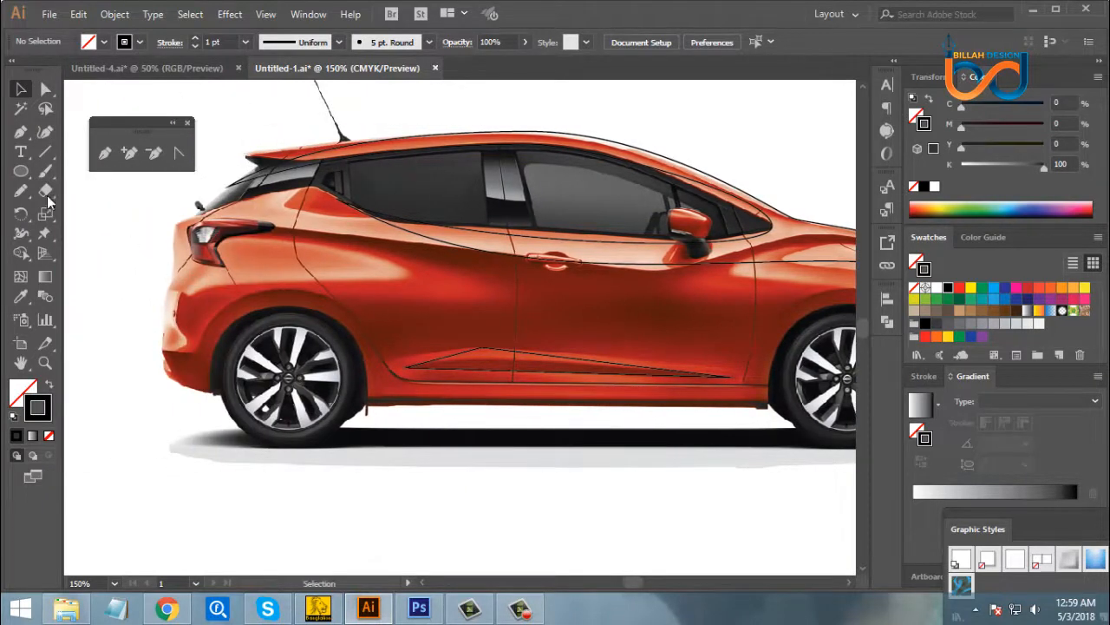
click(20, 171)
mouse_move(287, 379)
mouse_down()
mouse_move(300, 377)
mouse_move(292, 385)
mouse_move(317, 414)
mouse_move(385, 471)
mouse_up()
click(21, 89)
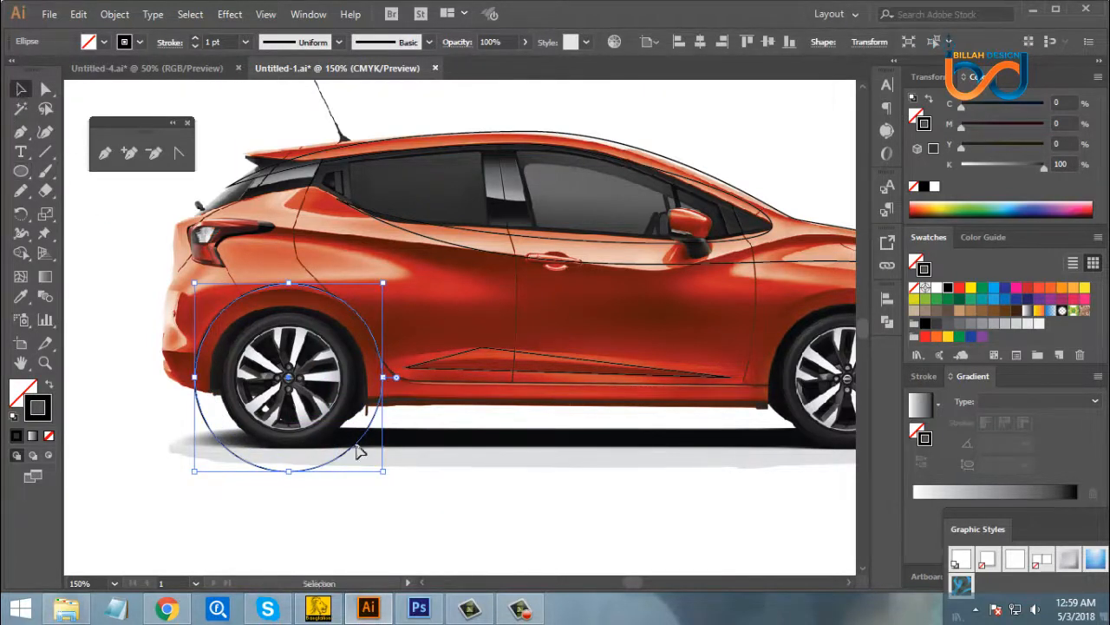
drag(384, 475, 389, 492)
click(432, 522)
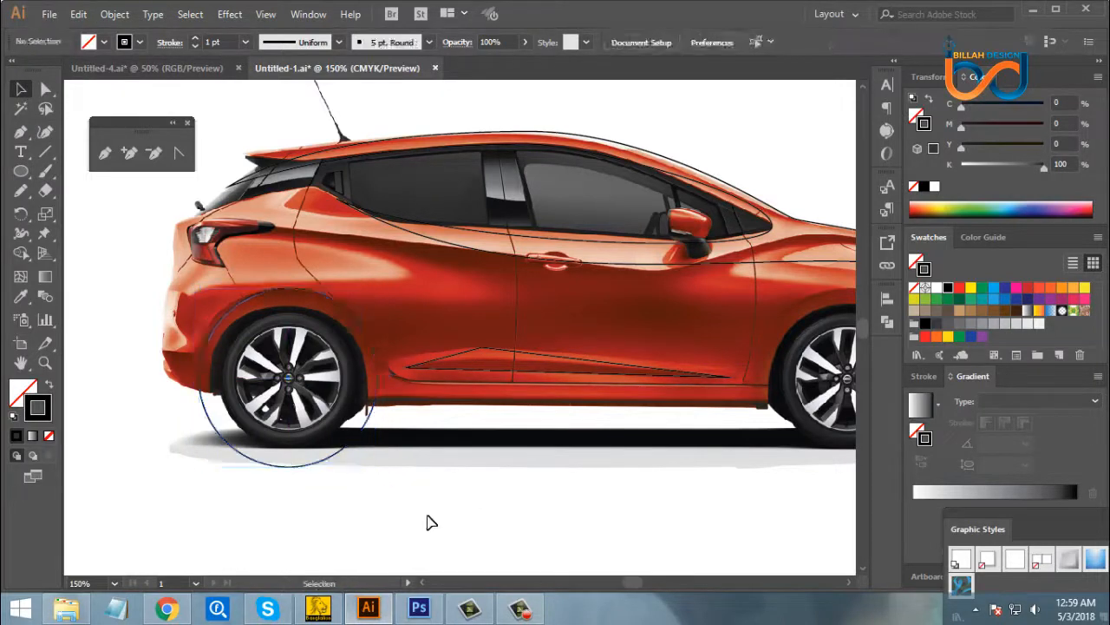
- Duplicate the wheel-arch circle in place, shrink the copy from its rear side, and nudge it slightly toward the car's front
click(313, 467)
key(a)
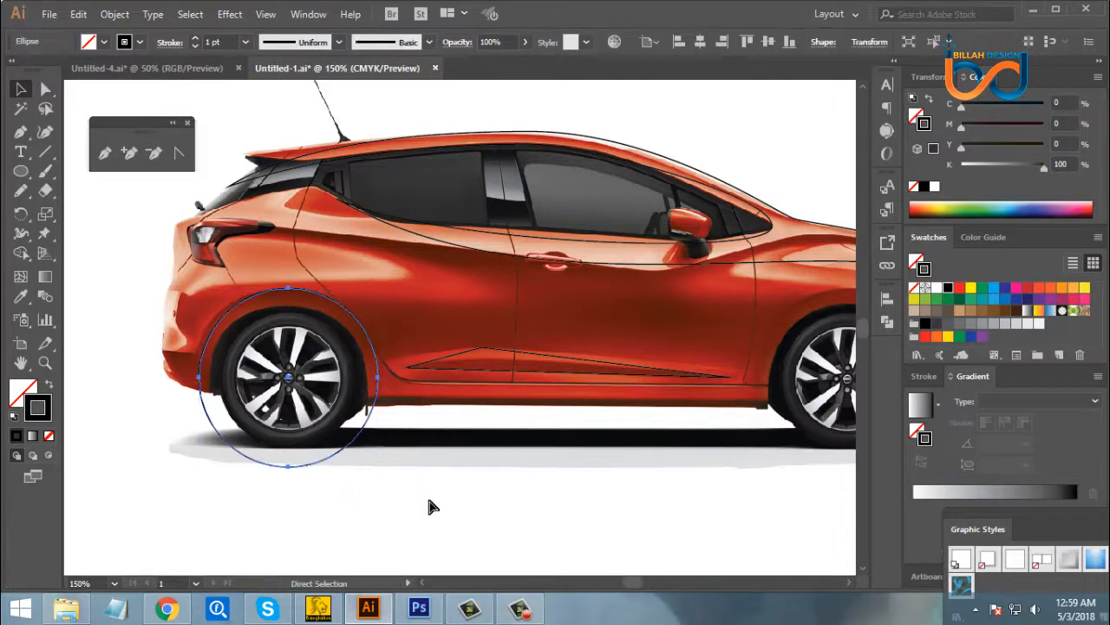
key(v)
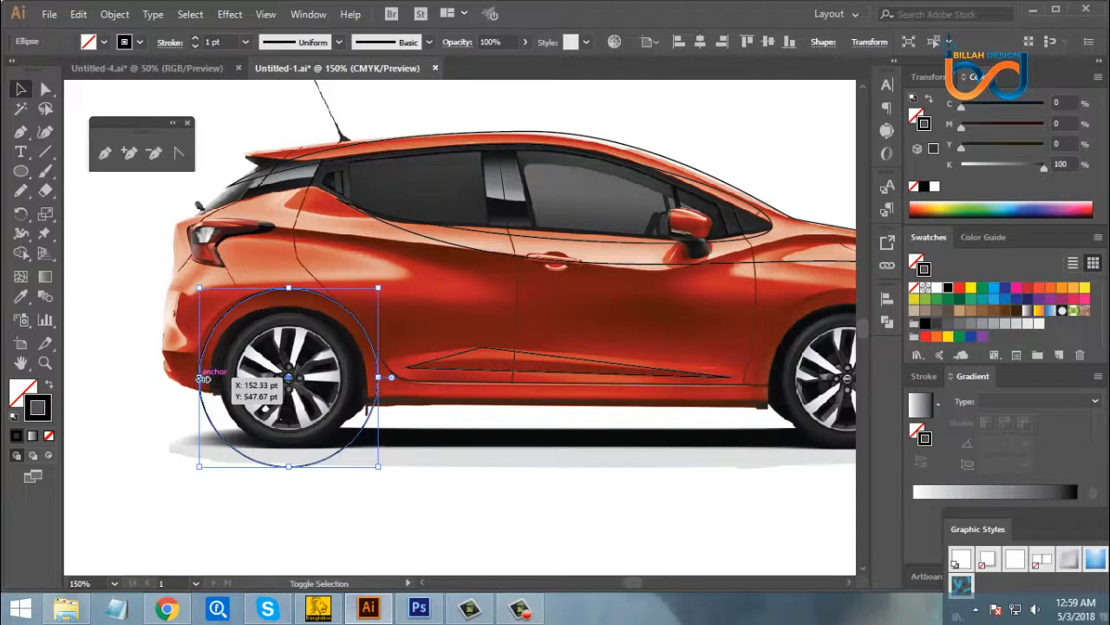
drag(203, 379, 214, 382)
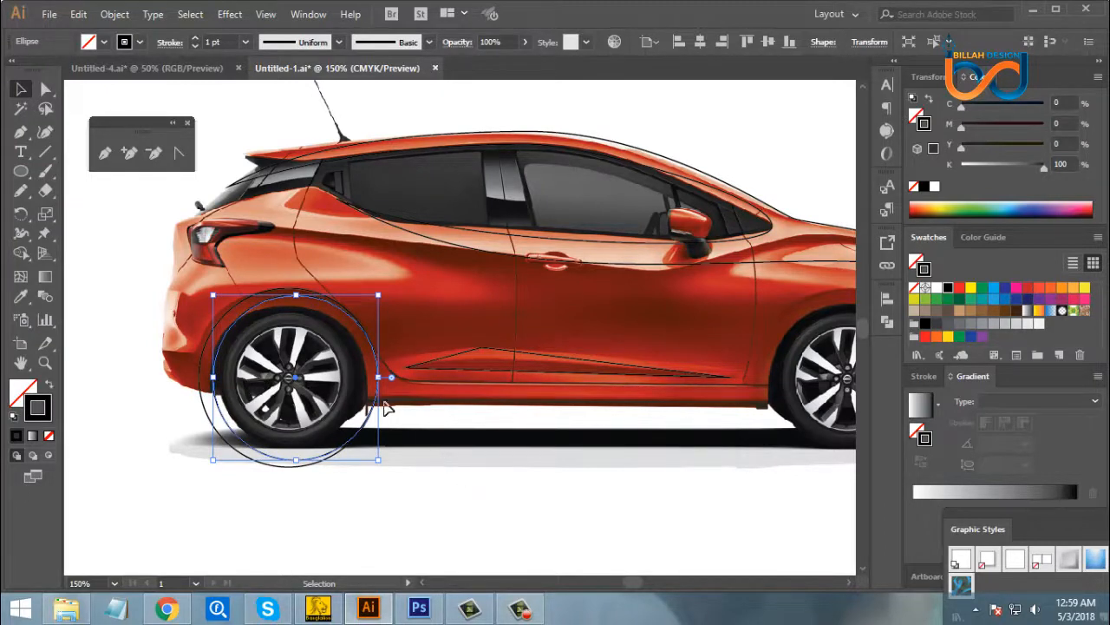
key(Right)
key(Right)
key(Right)
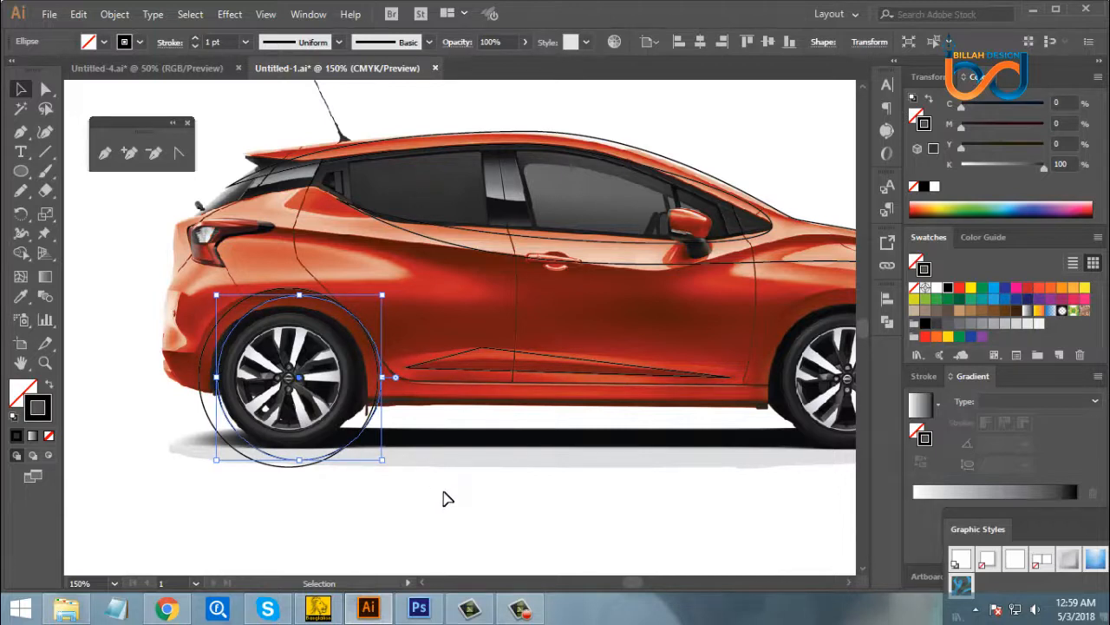
- Subtract the smaller circle from the larger one with Minus Front to form a crescent around the rear wheel
drag(368, 497, 347, 450)
click(887, 321)
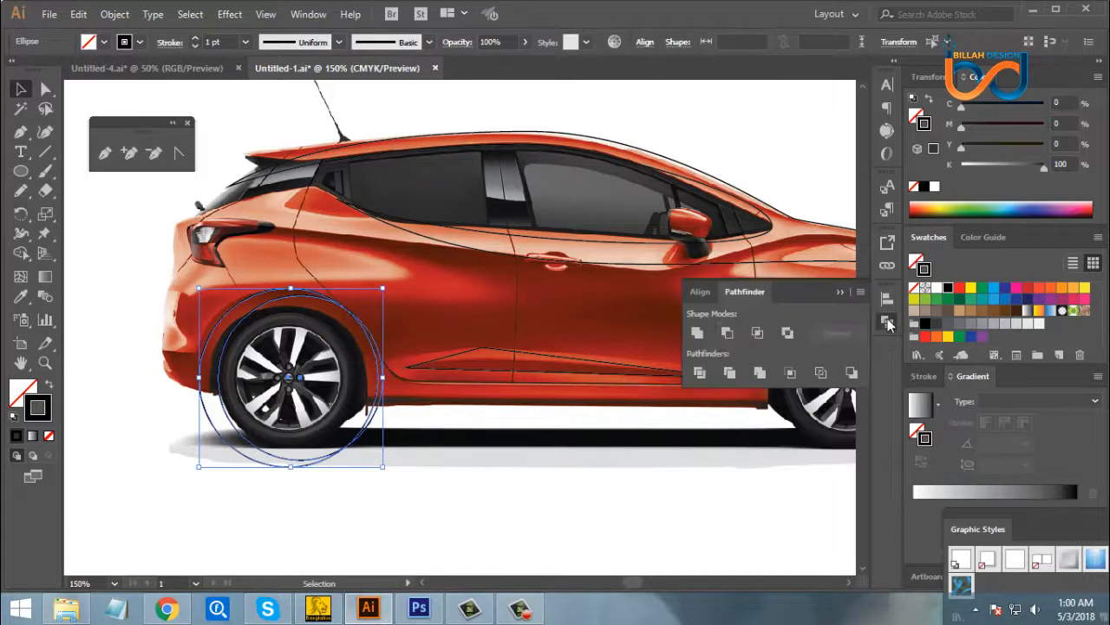
click(727, 332)
click(882, 326)
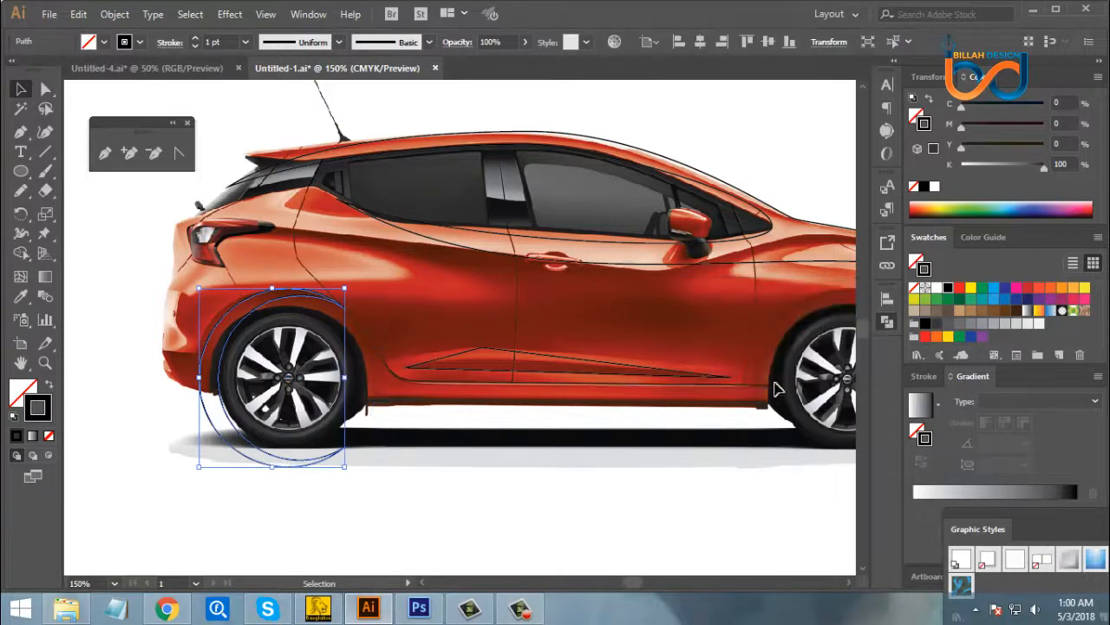
click(535, 472)
mouse_move(451, 481)
mouse_down()
mouse_move(463, 473)
mouse_move(451, 483)
mouse_up()
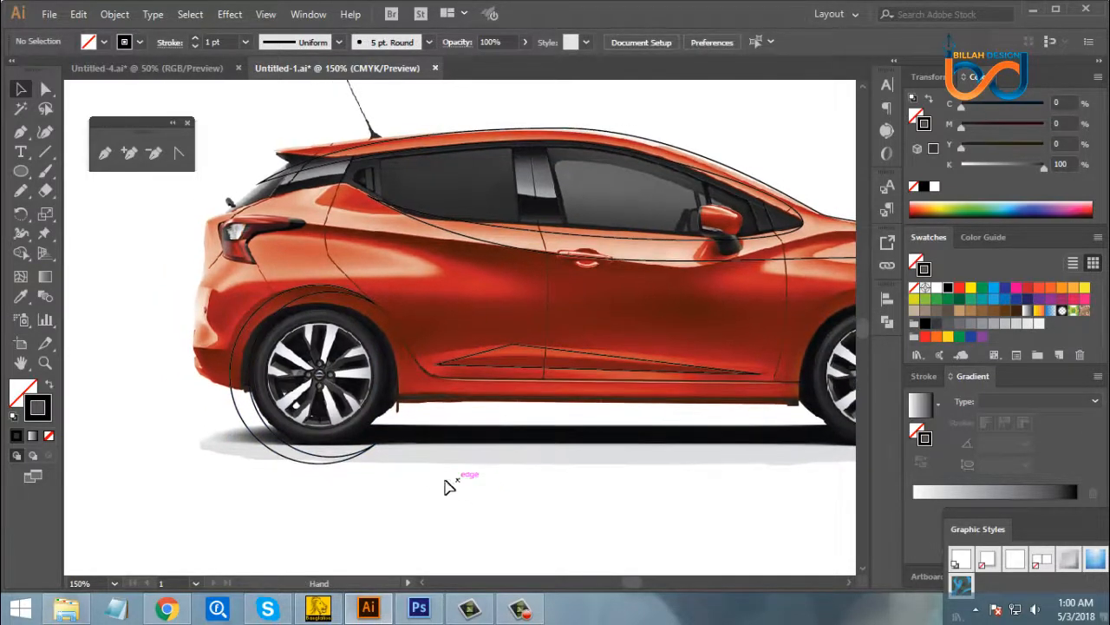
- Draw a circle from the rear wheel's hub outward to match the outer edge of the tyre
click(265, 324)
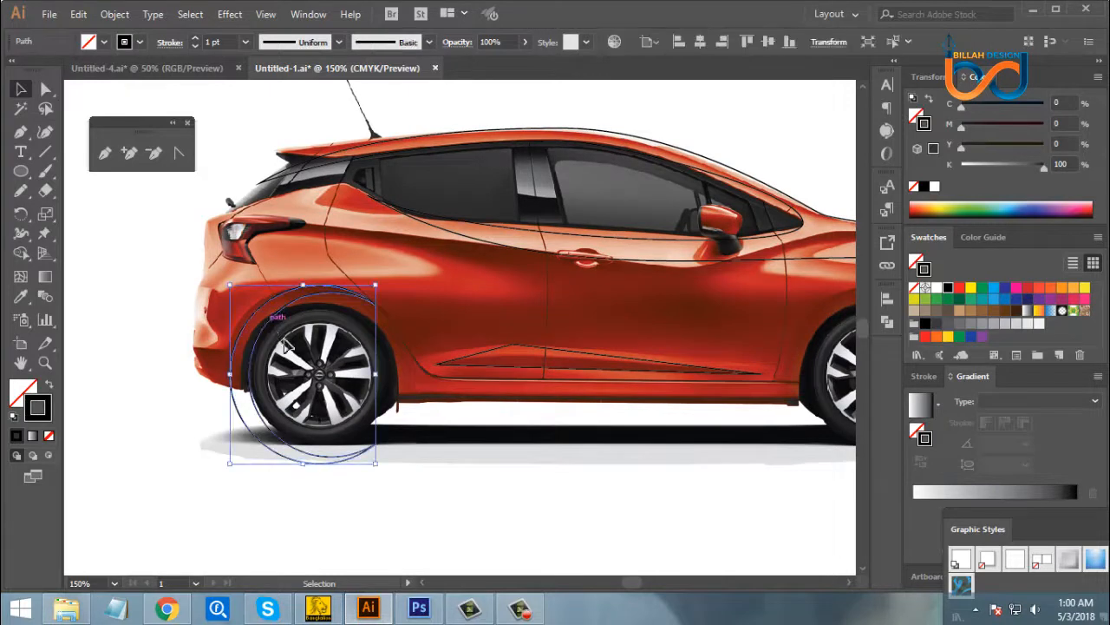
click(313, 365)
click(22, 172)
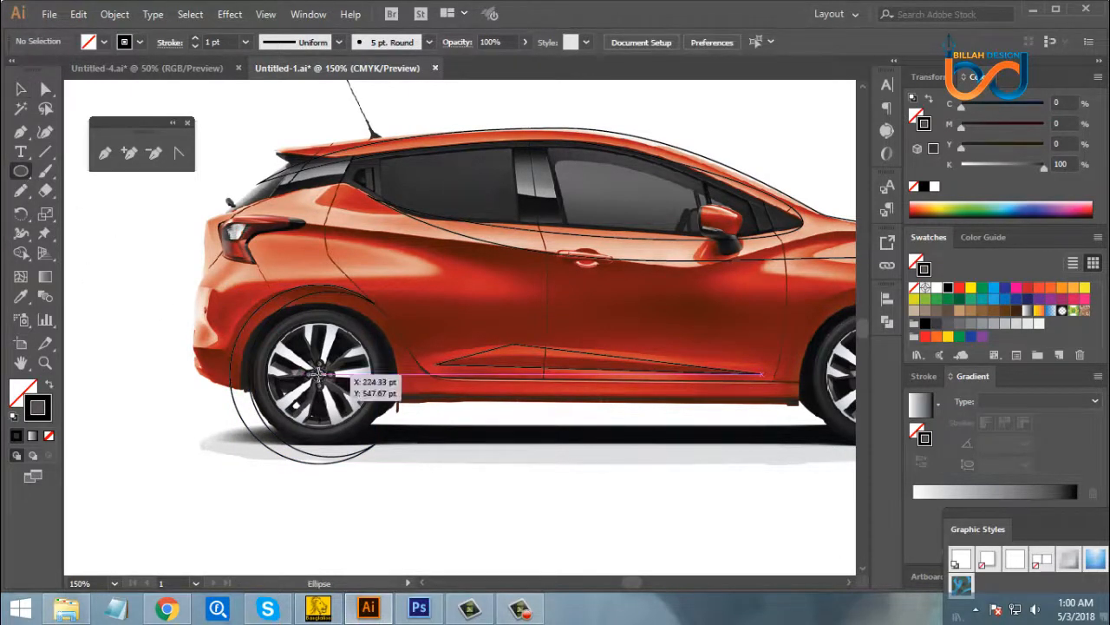
drag(319, 373, 382, 425)
click(20, 88)
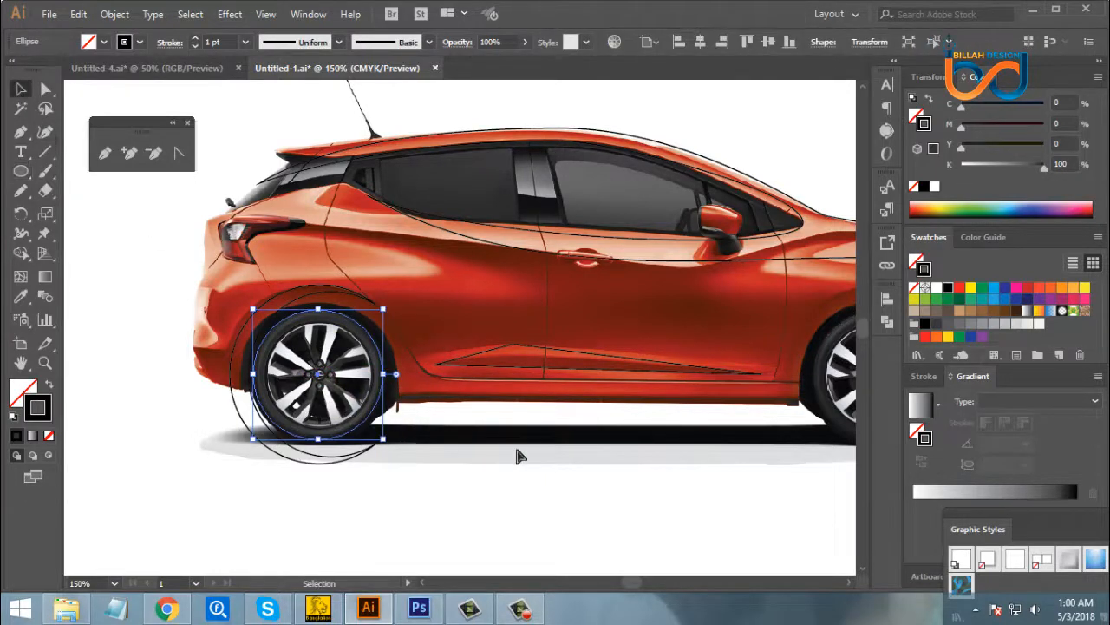
- Duplicate the tyre circle in place and nudge the copy downward so it sits below the original
key(a)
key(v)
key(ctrl+plus)
key(ctrl+plus)
drag(622, 392, 586, 415)
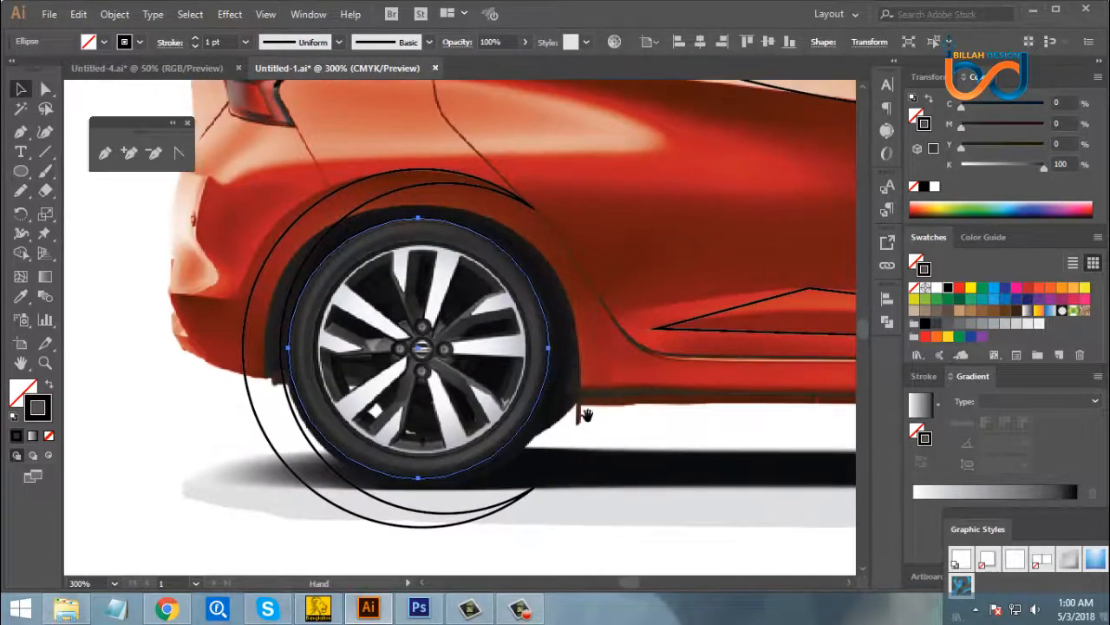
key(v)
key(Down)
key(Down)
key(Down)
key(Down)
key(Down)
key(Down)
key(Down)
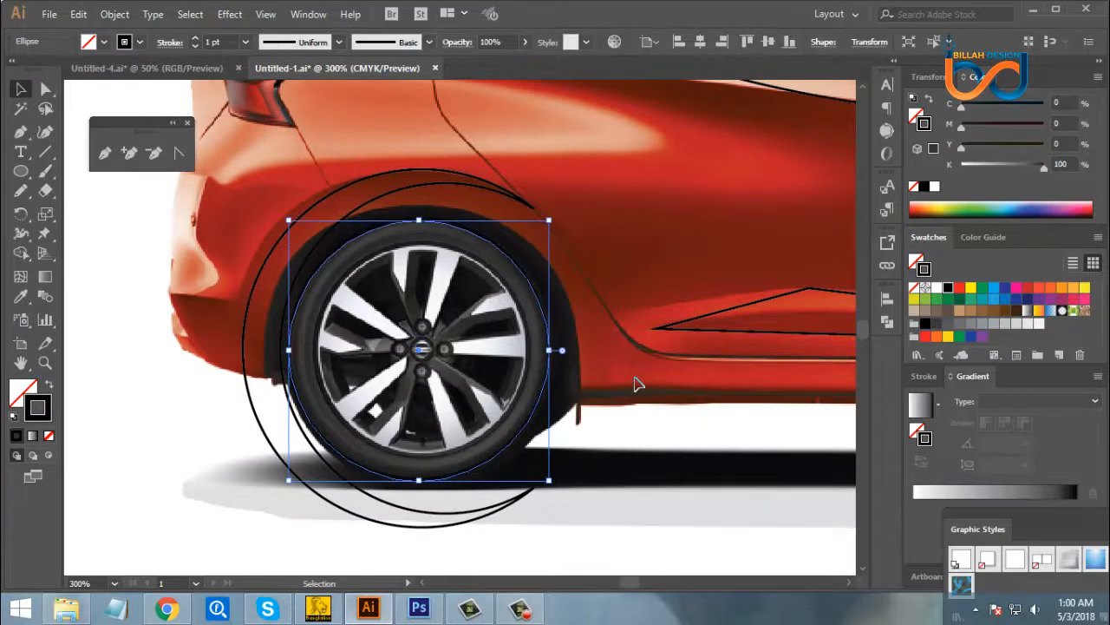
key(Down)
key(Down)
key(Down)
key(Down)
key(Down)
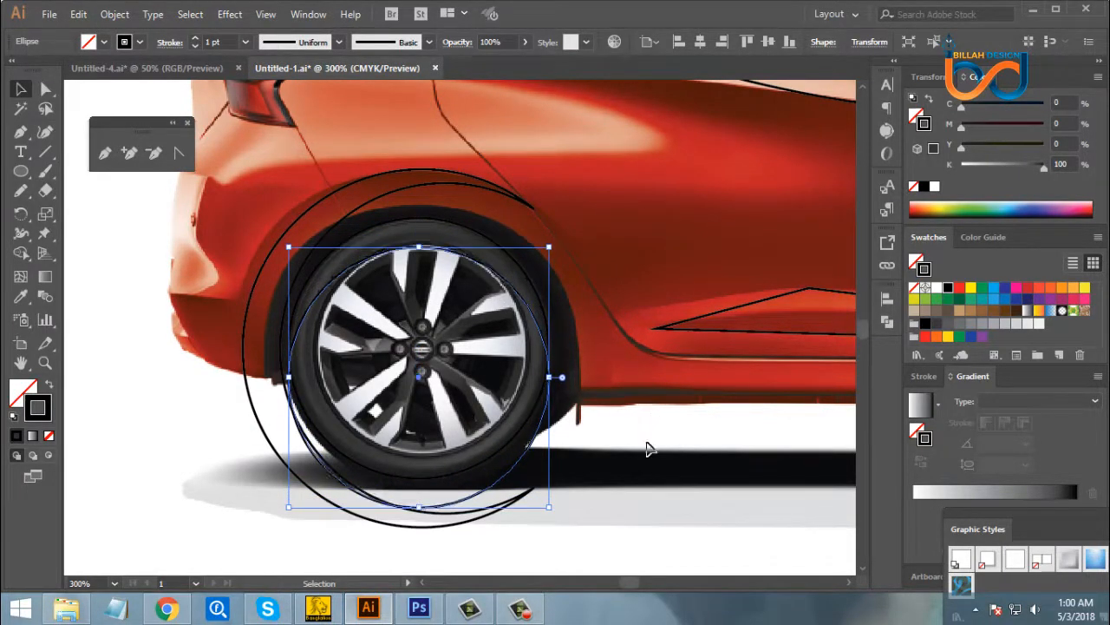
key(Down)
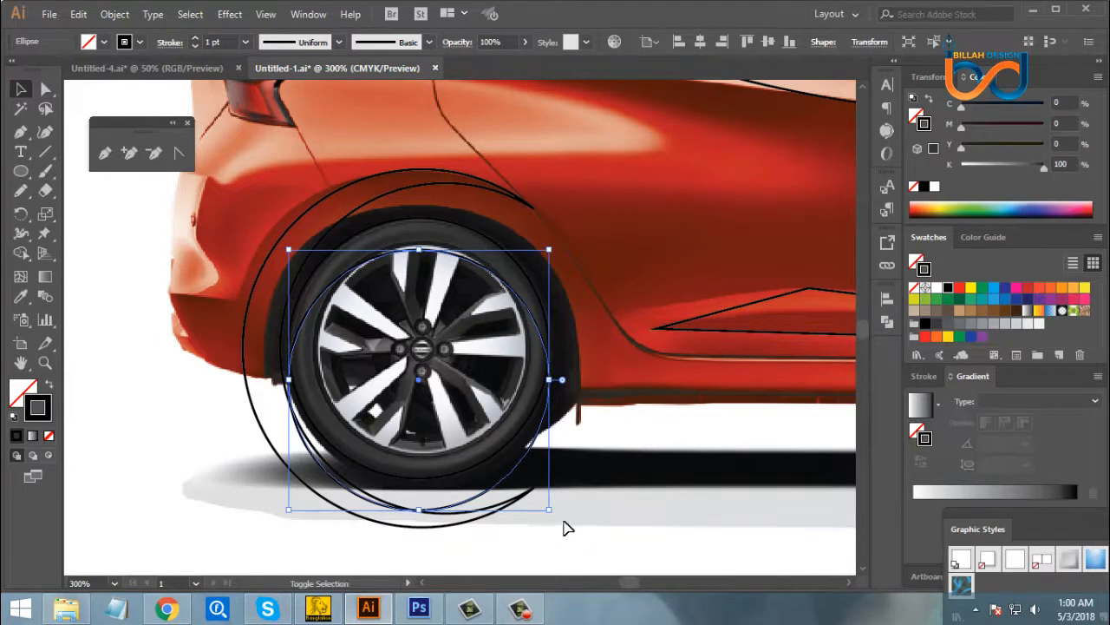
- Scale the lower circle down slightly about its centre and nudge it up a little
drag(549, 512, 541, 503)
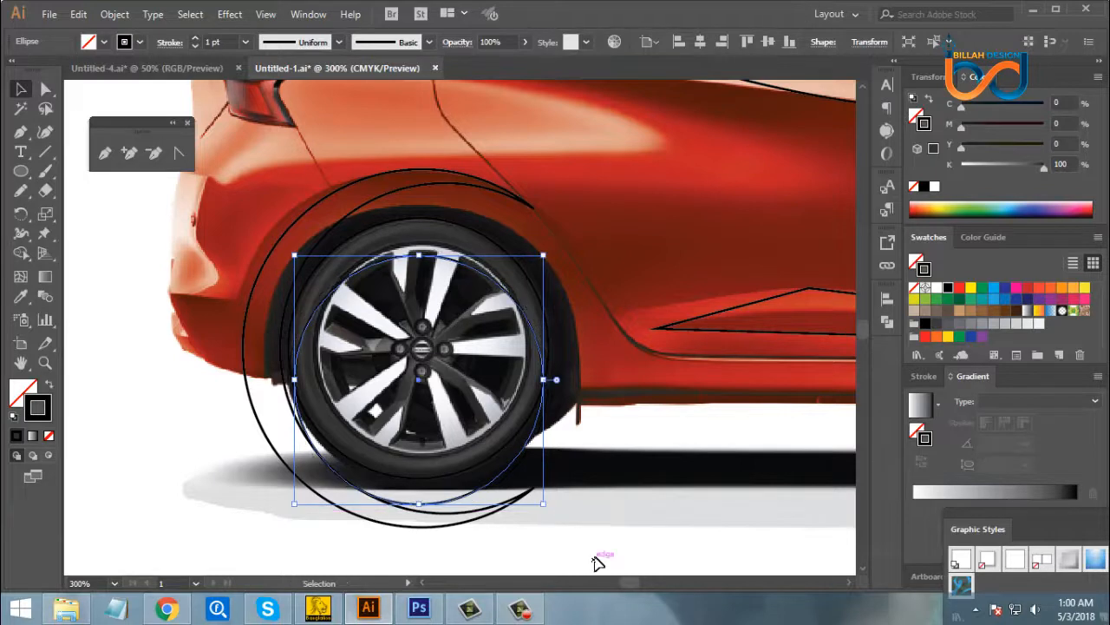
click(597, 562)
click(479, 269)
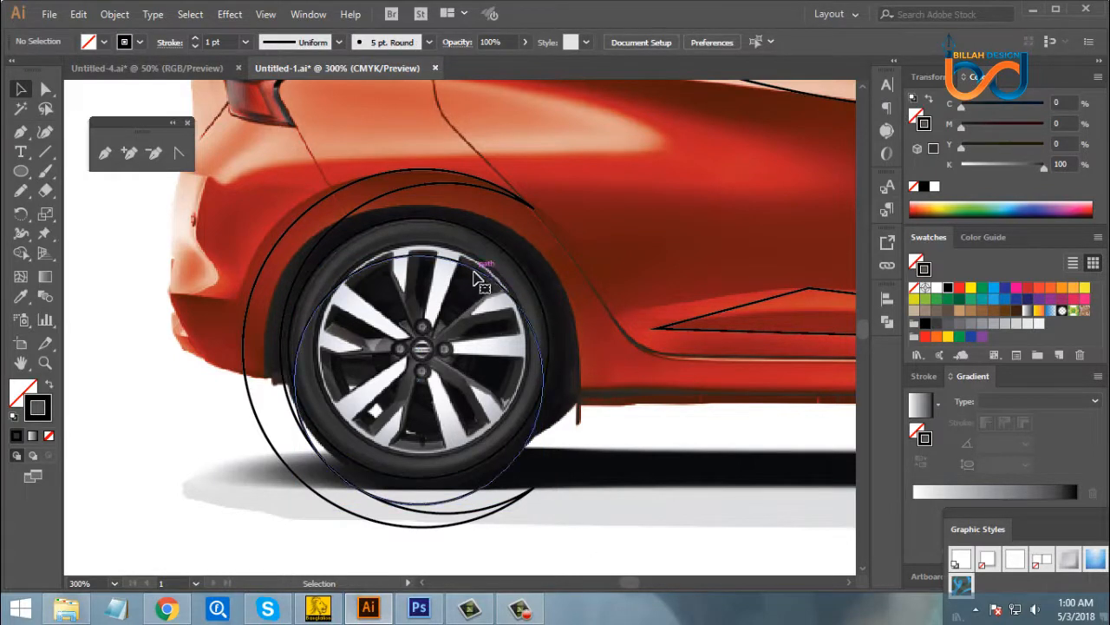
key(Up)
key(Up)
click(657, 486)
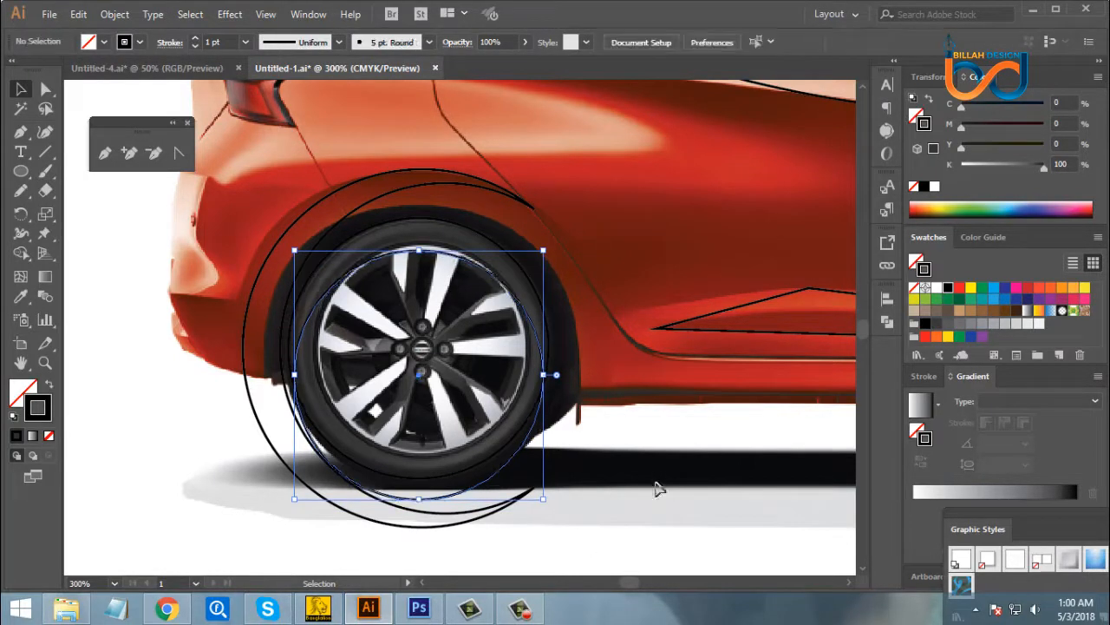
key(space)
drag(604, 454, 475, 447)
key(space)
key(ctrl+minus)
key(ctrl+minus)
key(space)
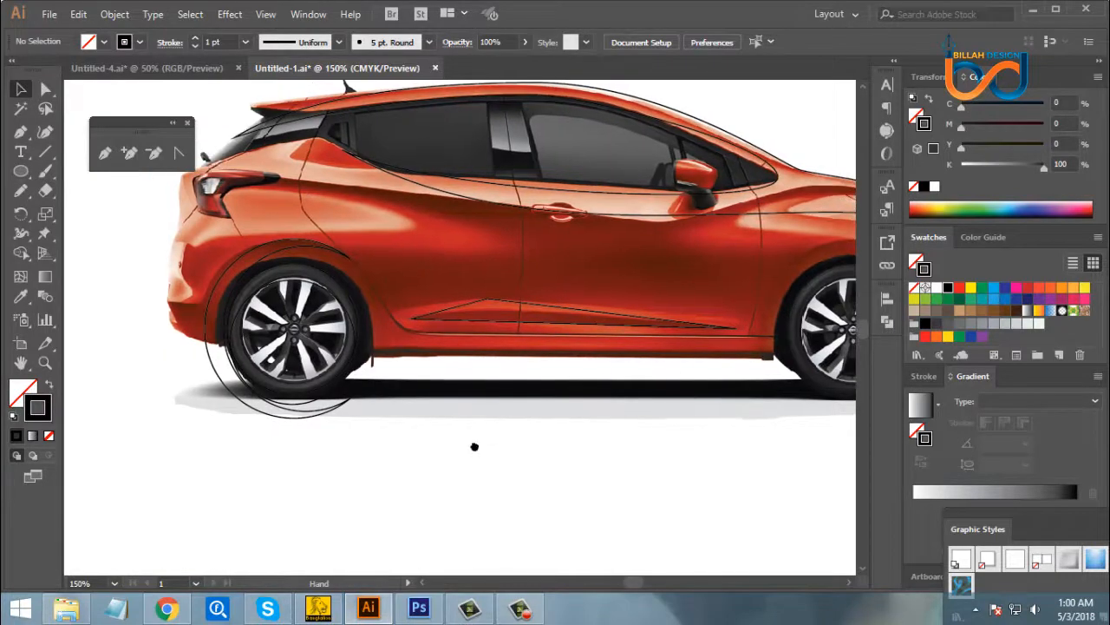
click(218, 388)
key(space)
drag(248, 449, 350, 459)
- Draw a rectangle over the lower half of the wheel-arch crescent, with its upper edge level with the wheel hub
key(ctrl+shift+a)
key(ctrl+plus)
key(ctrl+plus)
key(space)
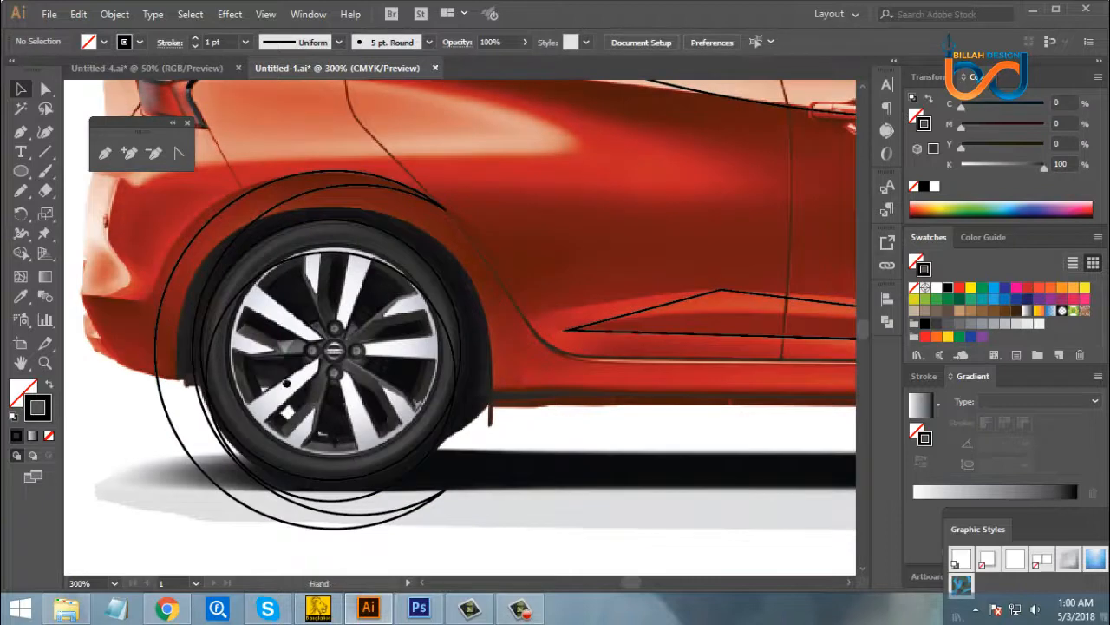
drag(277, 385, 362, 357)
click(419, 507)
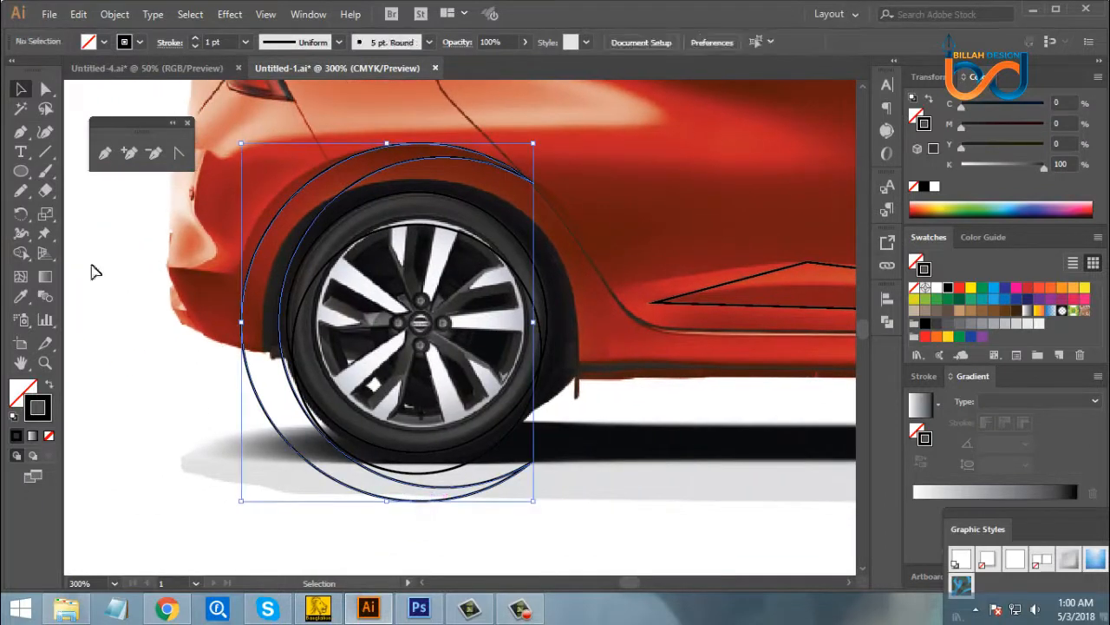
key(ctrl+shift+a)
drag(23, 180, 87, 171)
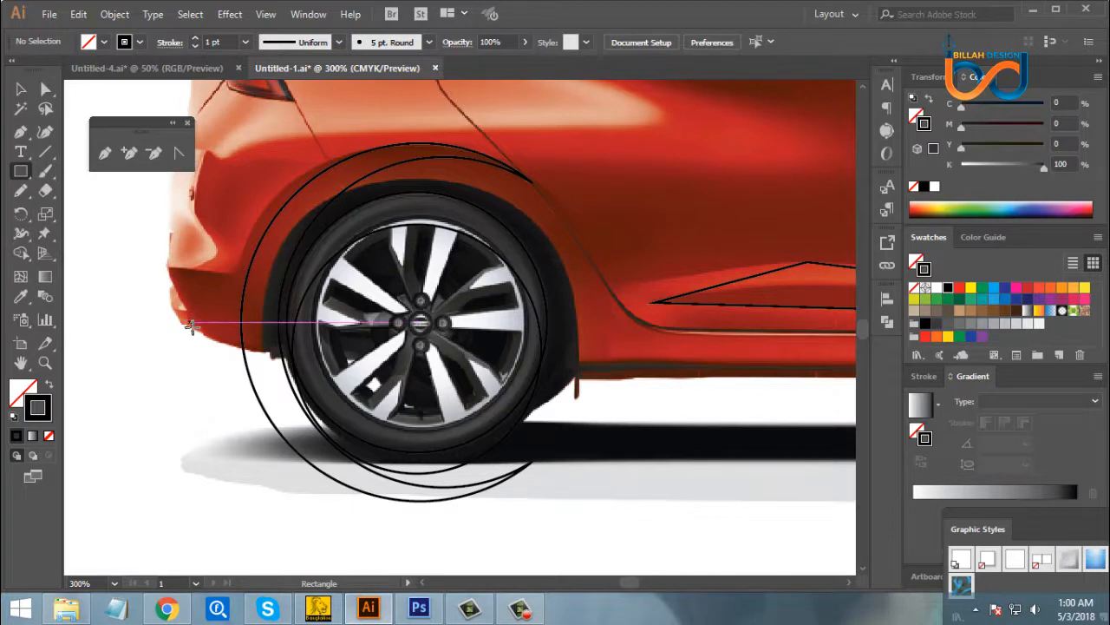
mouse_move(190, 321)
mouse_down()
mouse_move(318, 441)
mouse_move(567, 528)
mouse_up()
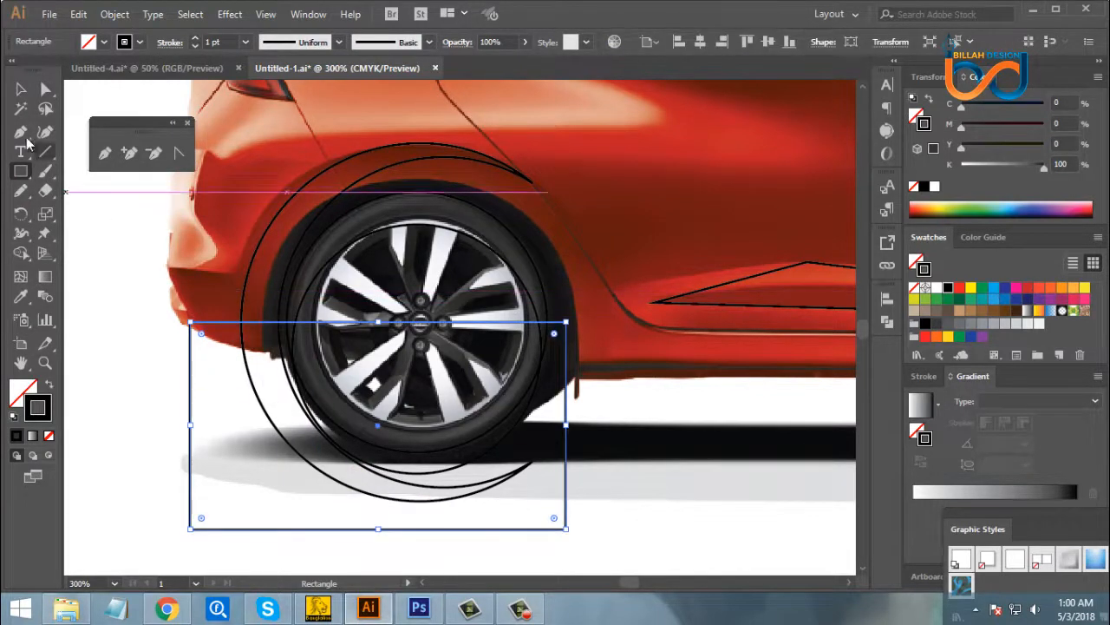
click(20, 89)
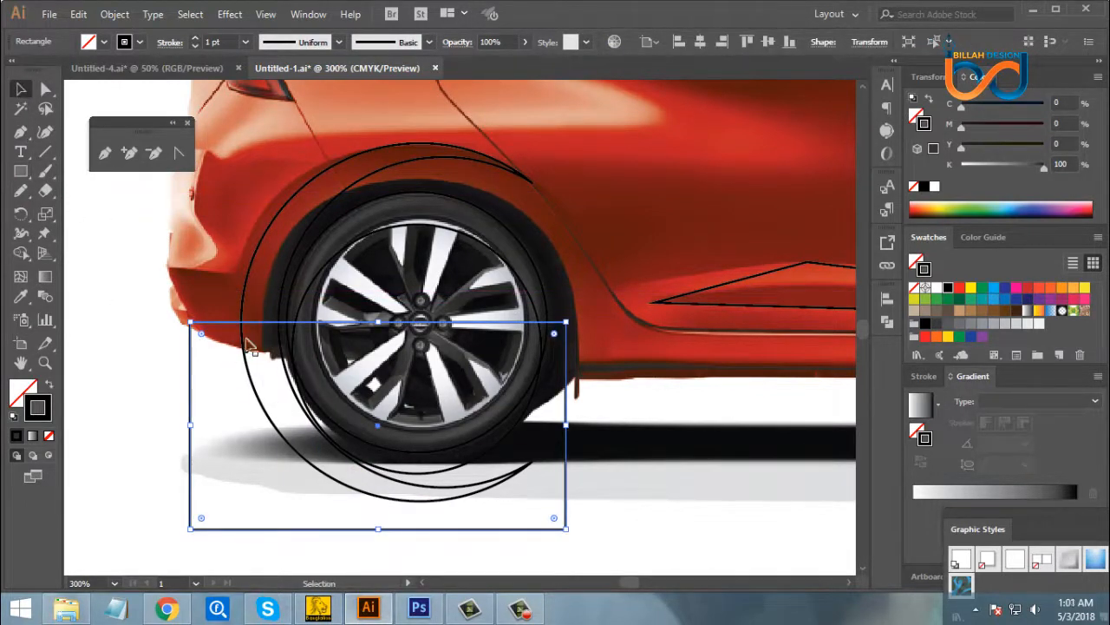
- Subtract the rectangle from the wheel-arch crescent with Minus Front, keeping only the part above the hub
shift+click(257, 267)
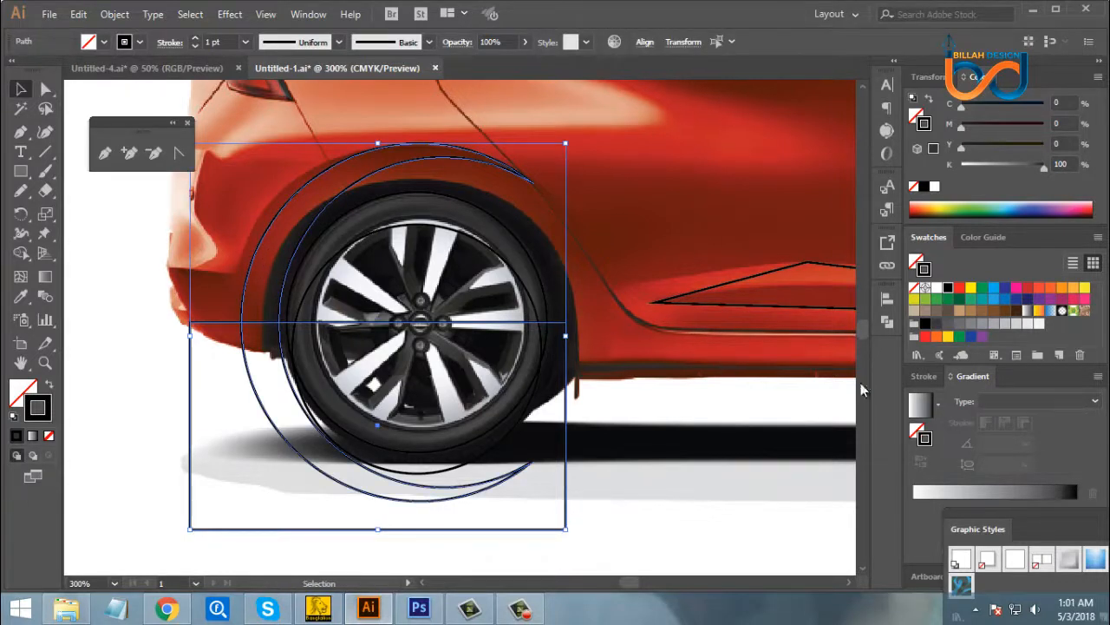
click(887, 321)
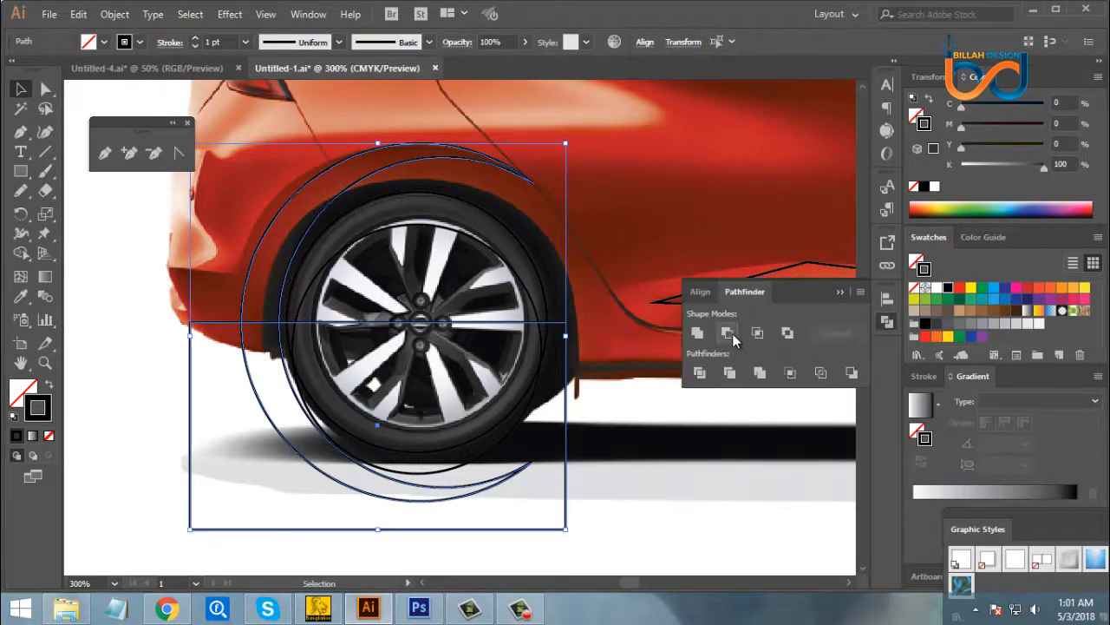
click(754, 333)
click(889, 323)
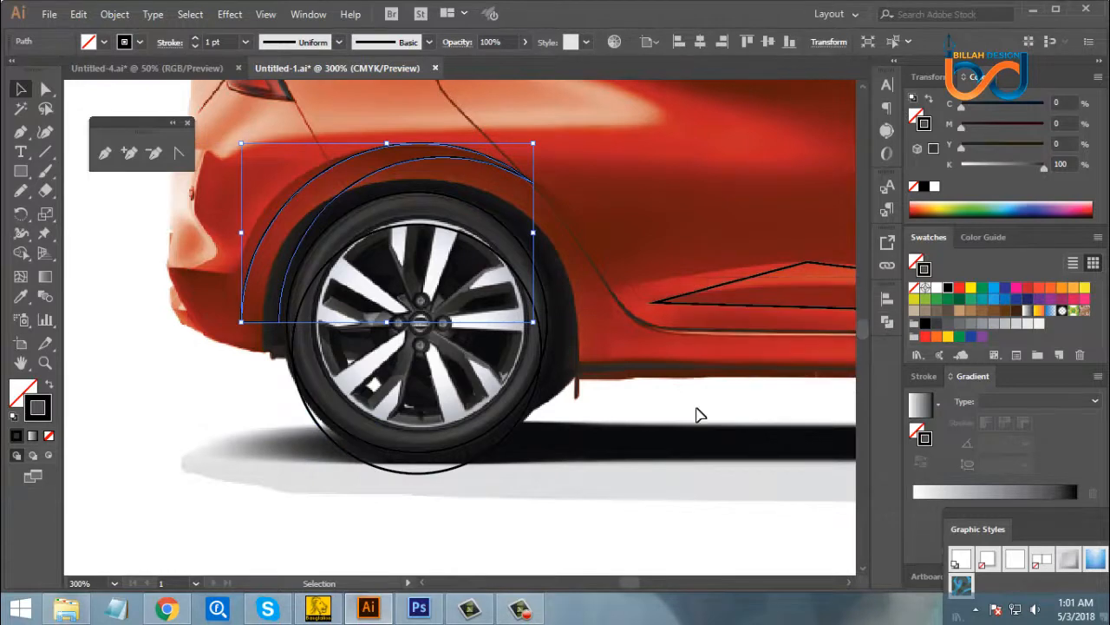
click(697, 408)
- Duplicate the rear wheel-arch shape together with both tyre circles and place the copies over the front wheel
drag(664, 471, 587, 466)
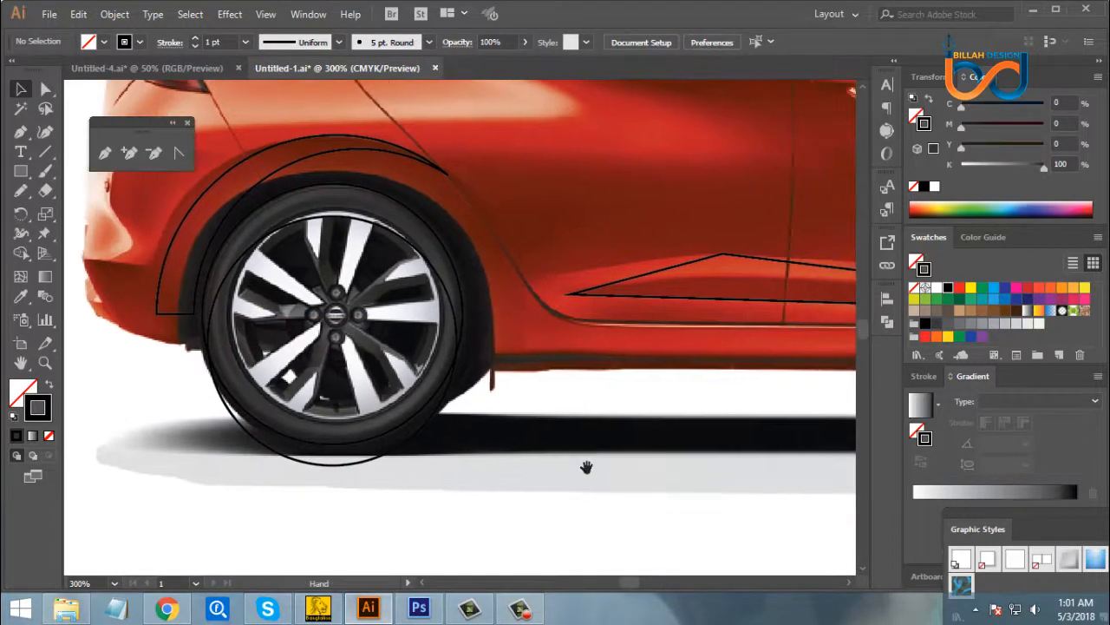
click(265, 245)
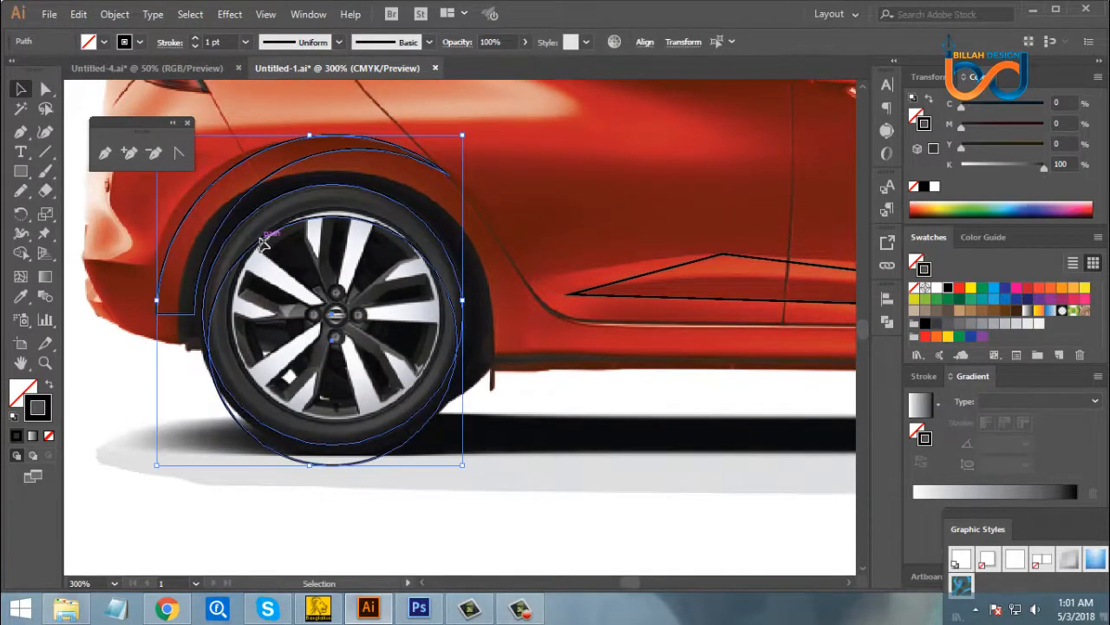
drag(264, 245, 669, 450)
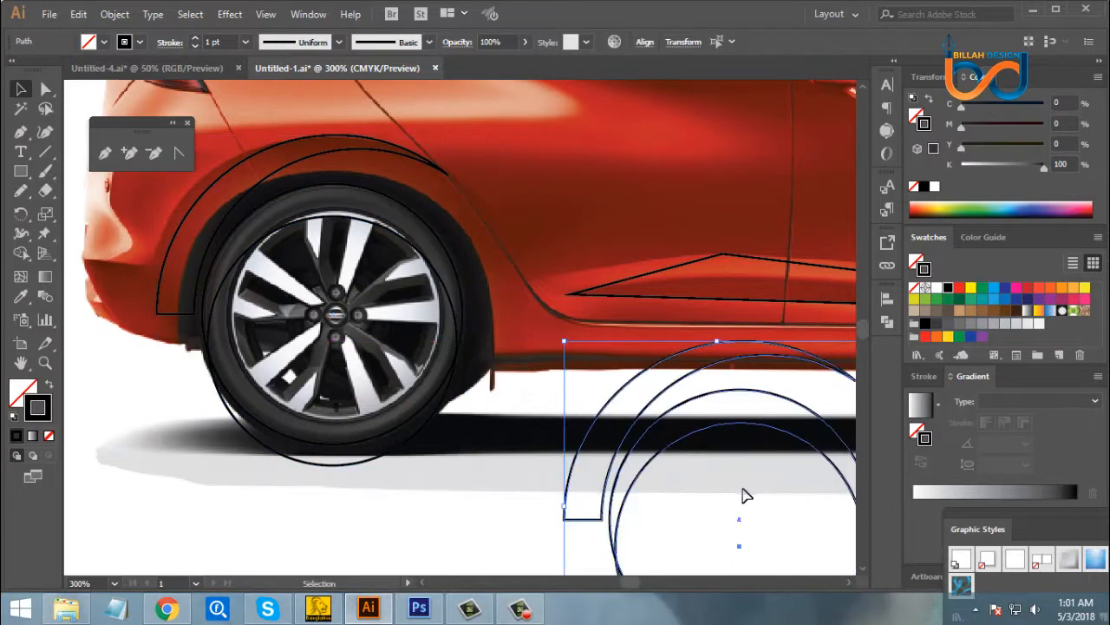
drag(753, 495, 509, 456)
key(ctrl+minus)
key(ctrl+minus)
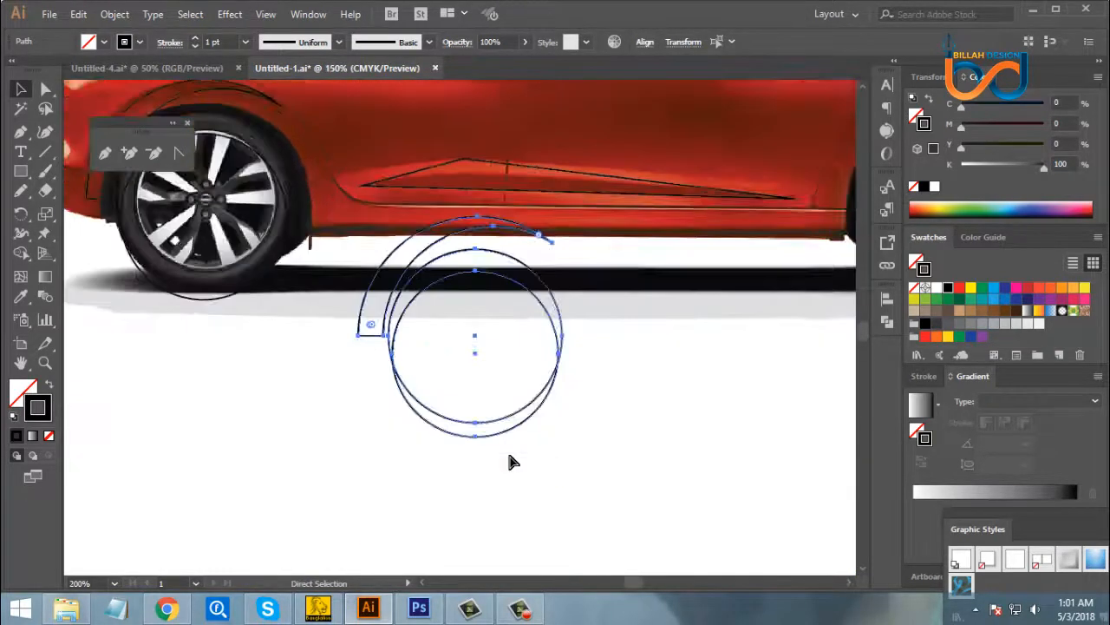
drag(641, 381, 476, 426)
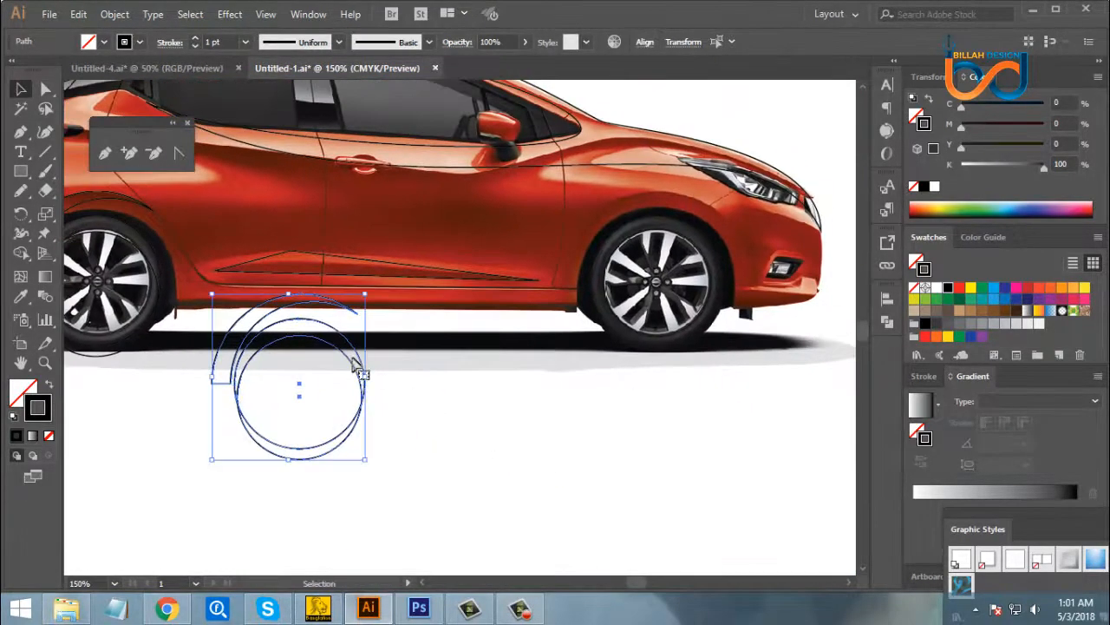
drag(368, 367, 710, 264)
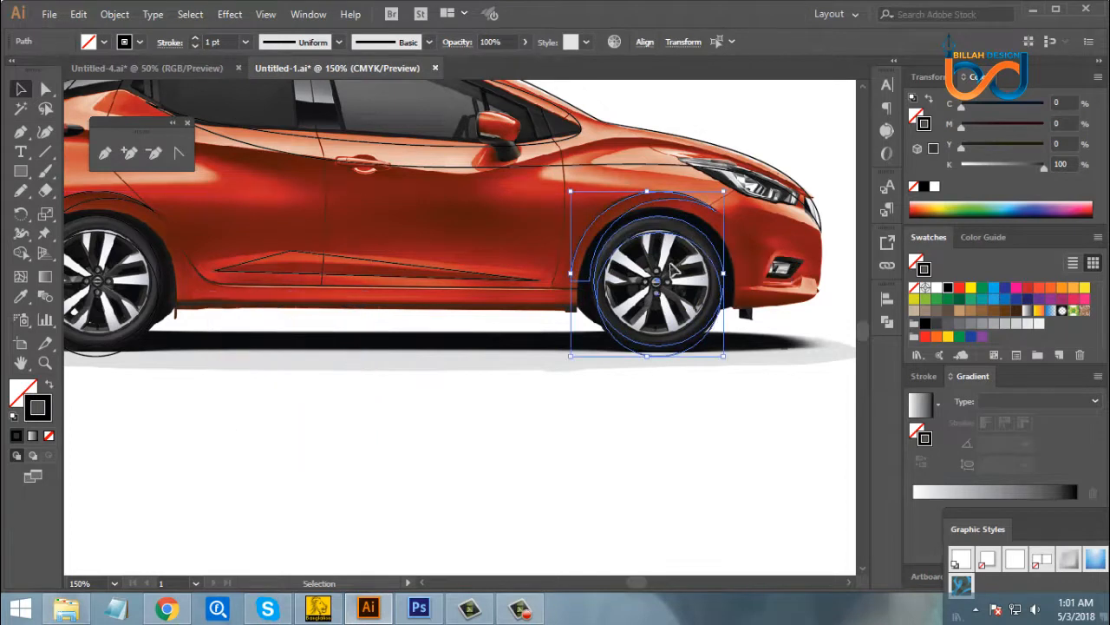
- Reflect the copied wheel-arch and tyre shapes across the vertical axis
key(space)
drag(683, 396, 620, 409)
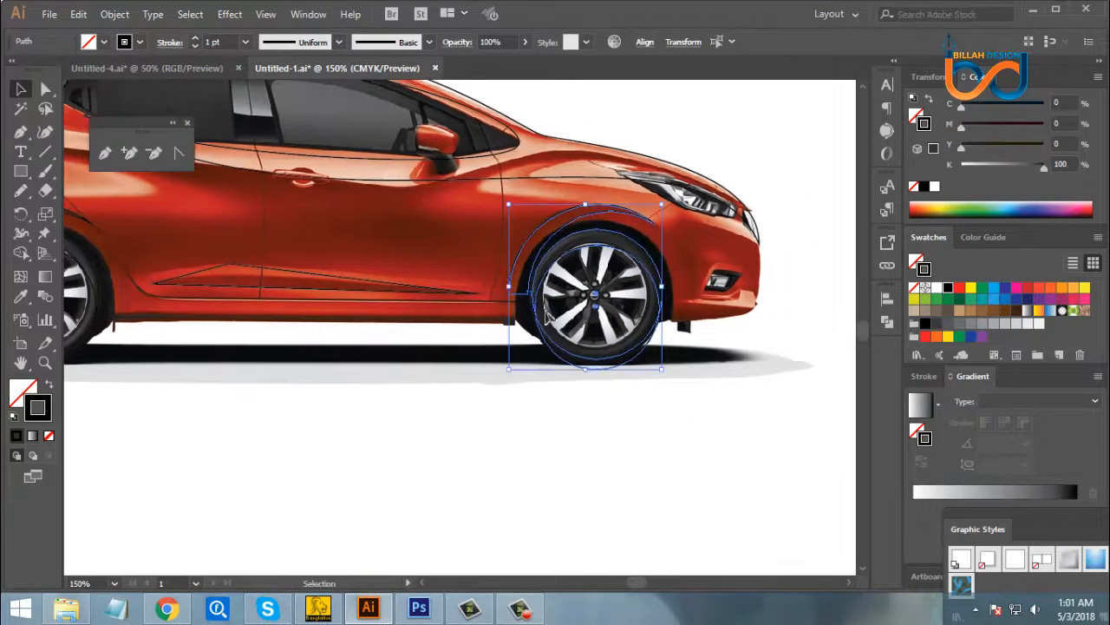
right_click(596, 250)
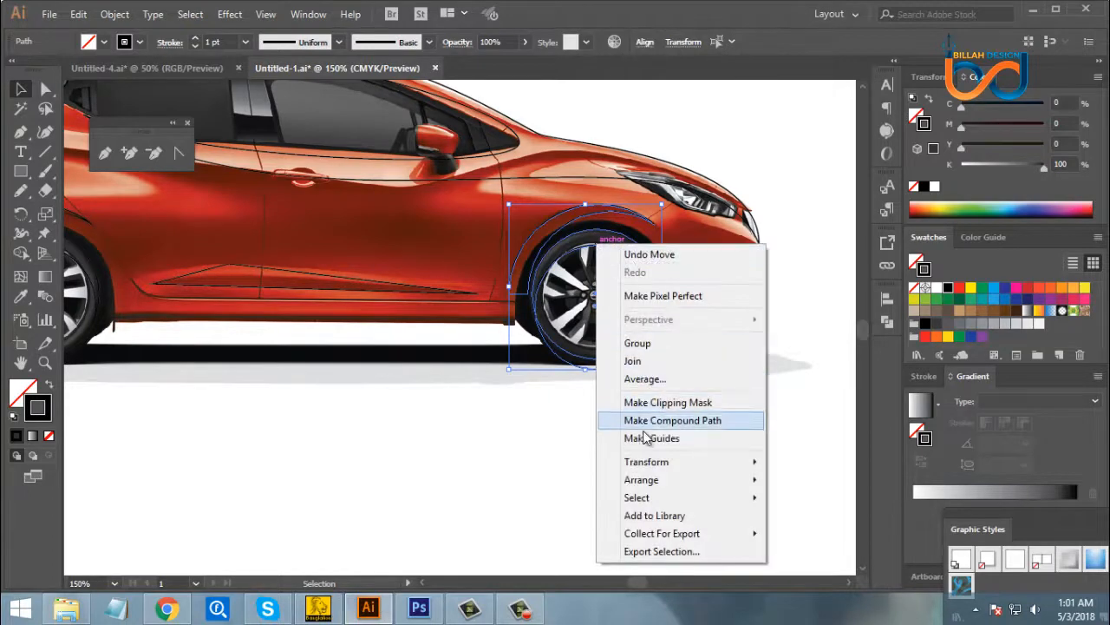
mouse_move(685, 467)
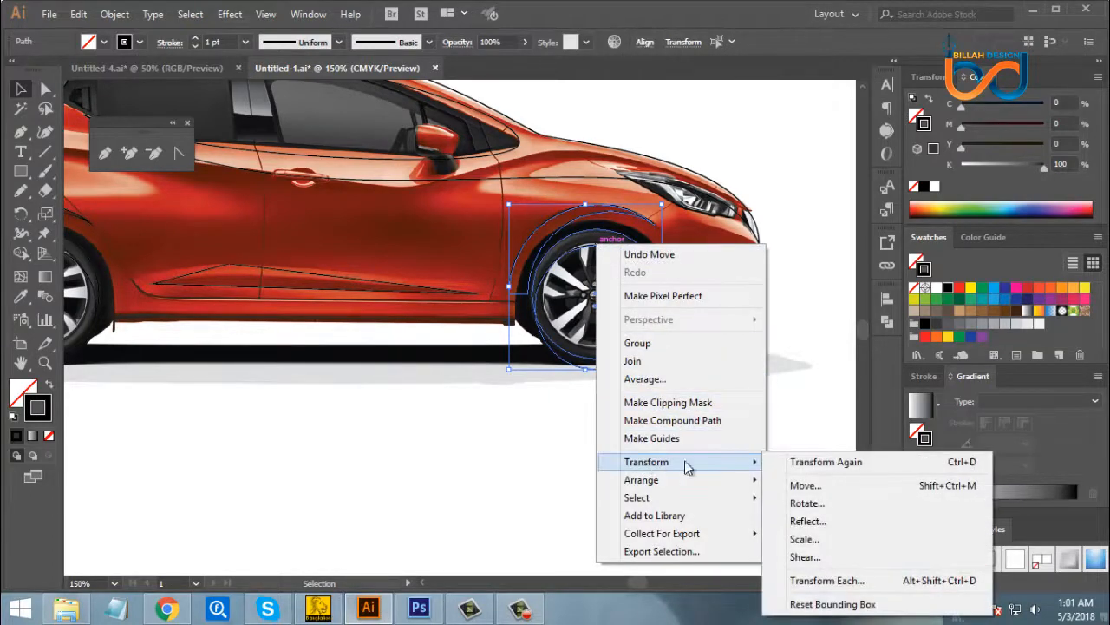
click(807, 521)
drag(510, 176, 806, 200)
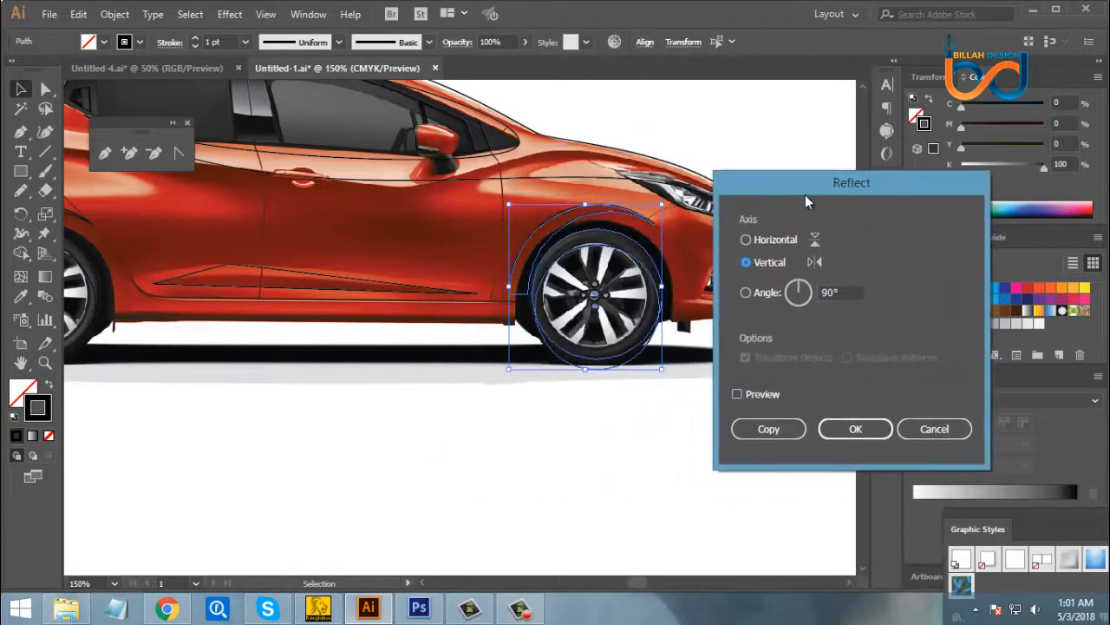
click(859, 431)
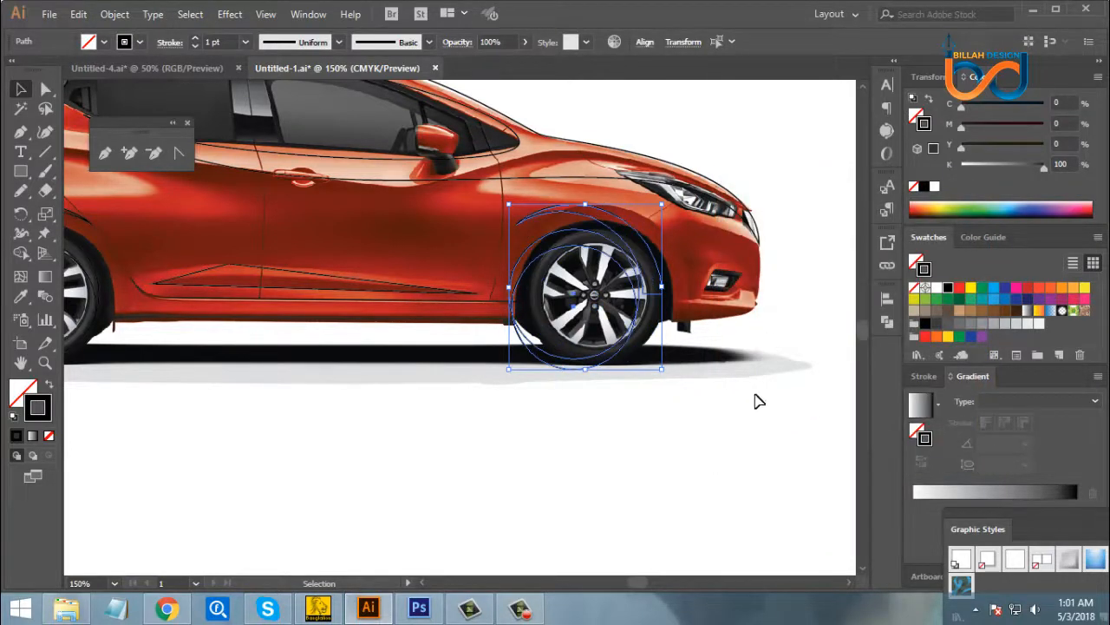
- Nudge the mirrored wheel shapes toward the car's front until they line up with the front wheel
key(Right)
key(Right)
key(Right)
key(Right)
key(Right)
key(Right)
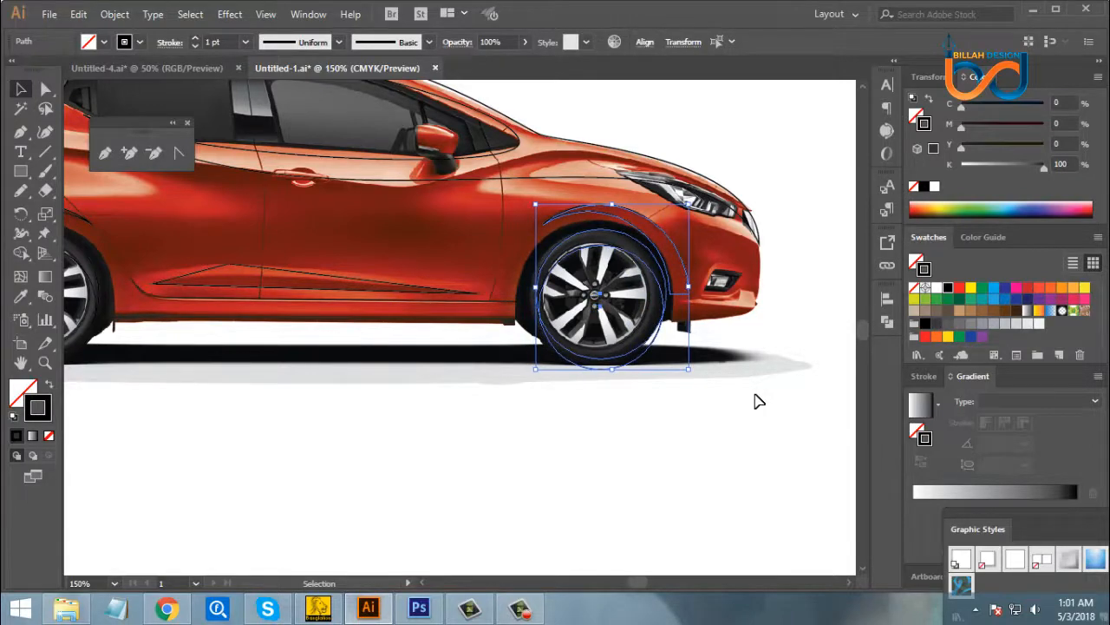
key(Right)
key(Right)
click(636, 421)
- Trace the side mirror and its black base as one closed path with the Pen tool, ending at the starting anchor
key(space)
drag(358, 396, 485, 417)
drag(324, 329, 425, 359)
drag(378, 293, 403, 320)
key(ctrl+plus)
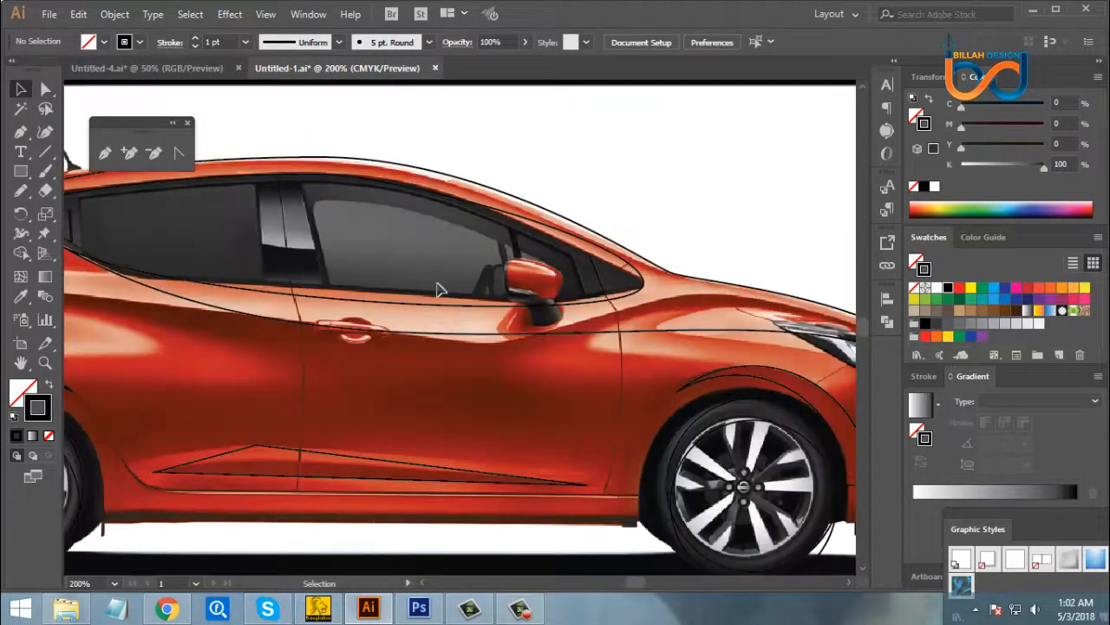
key(ctrl+plus)
drag(674, 386, 615, 390)
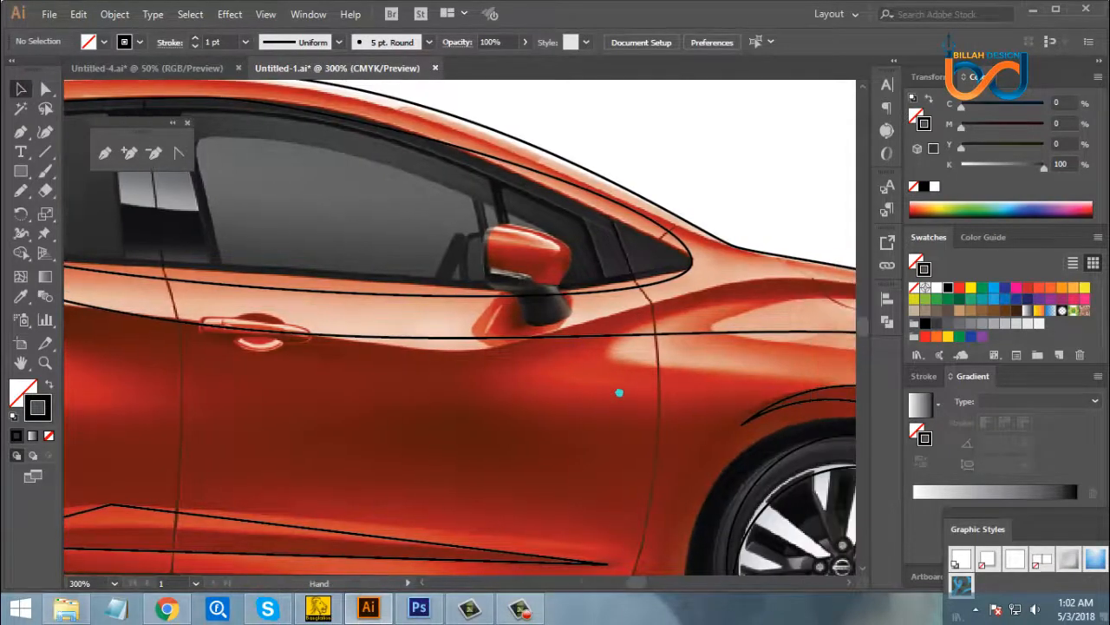
click(20, 133)
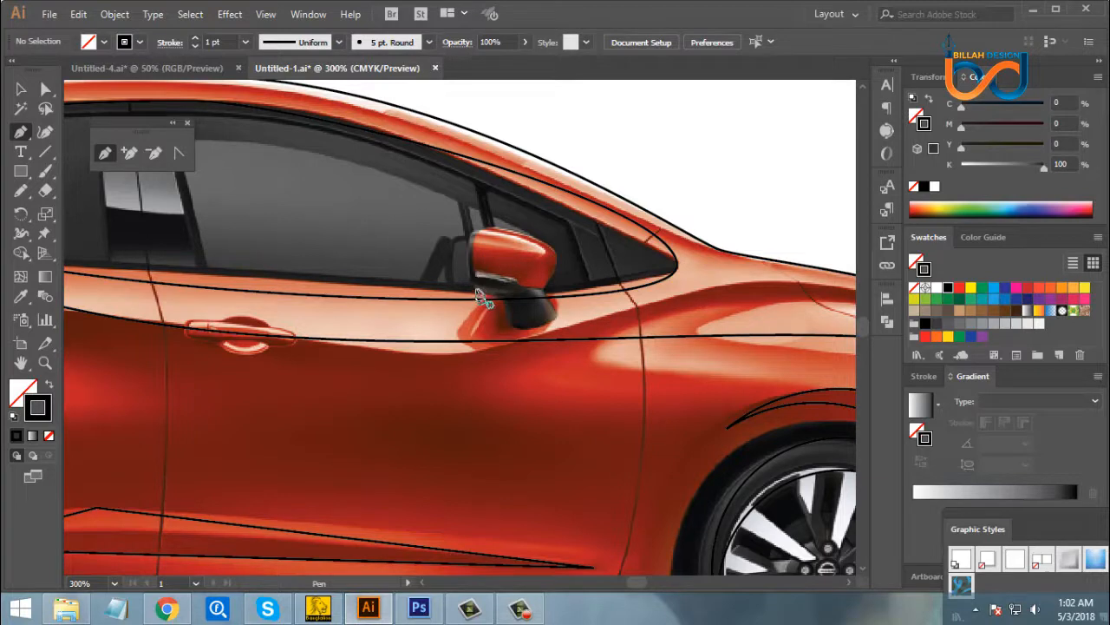
drag(471, 278, 471, 277)
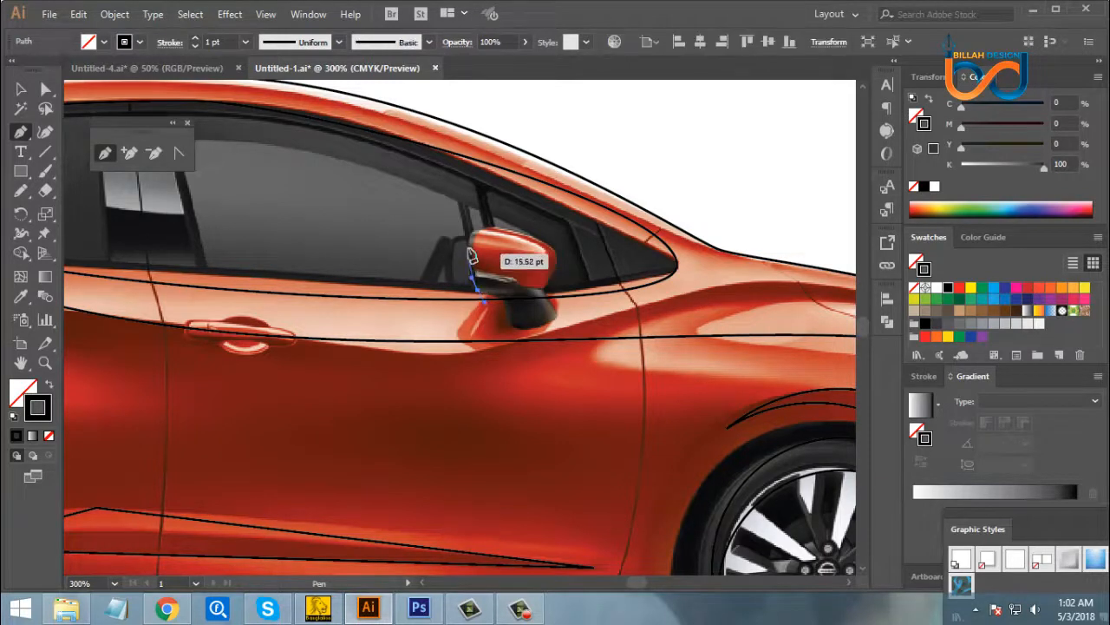
drag(470, 238, 495, 293)
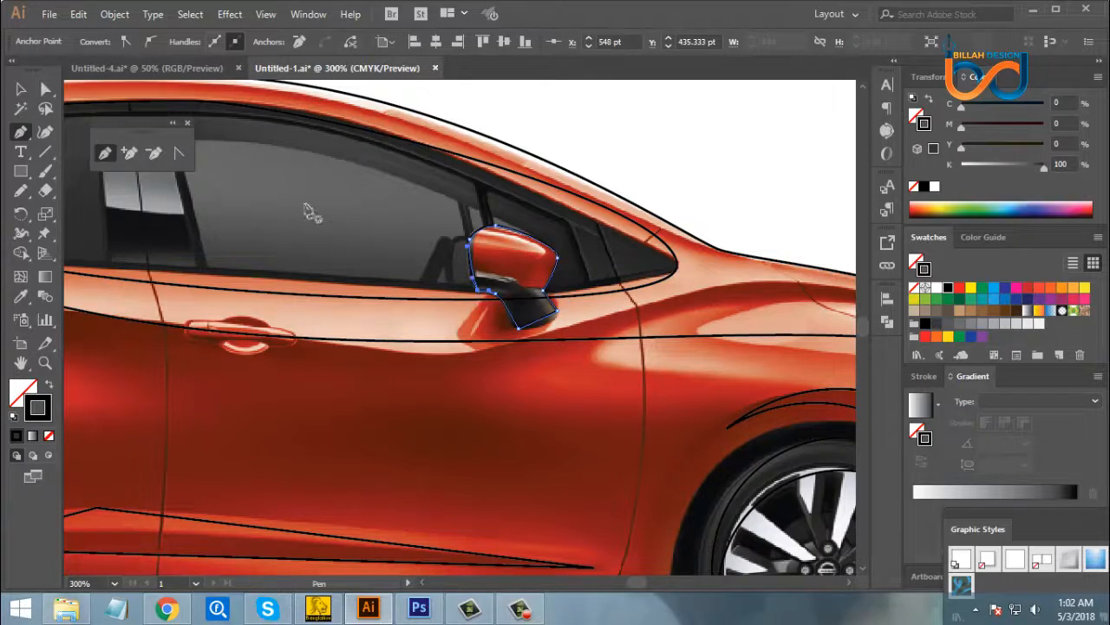
click(21, 90)
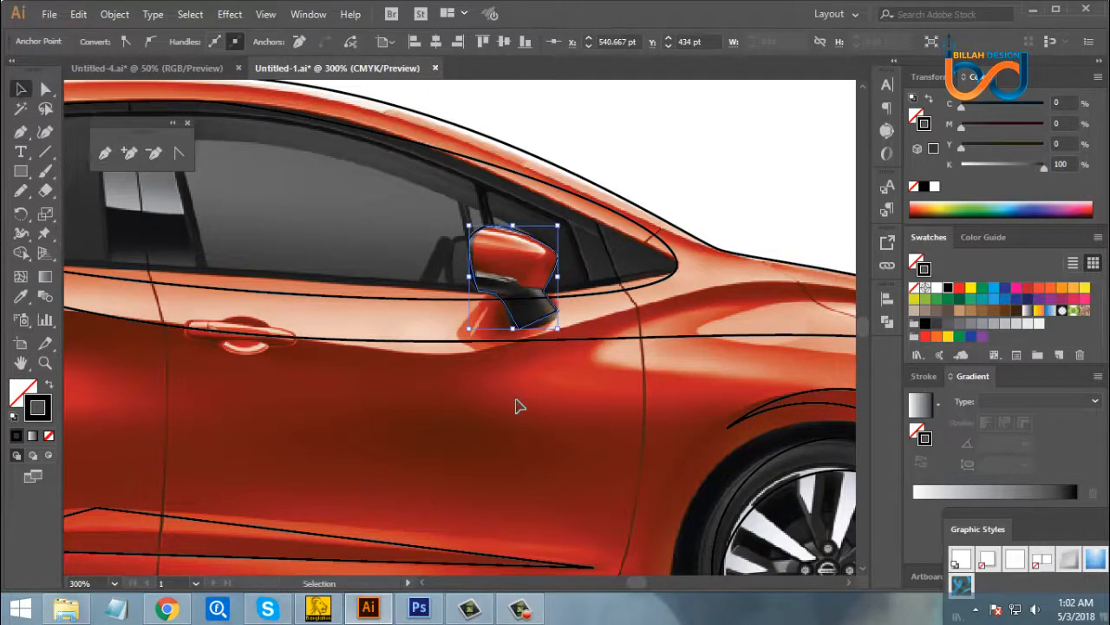
click(584, 421)
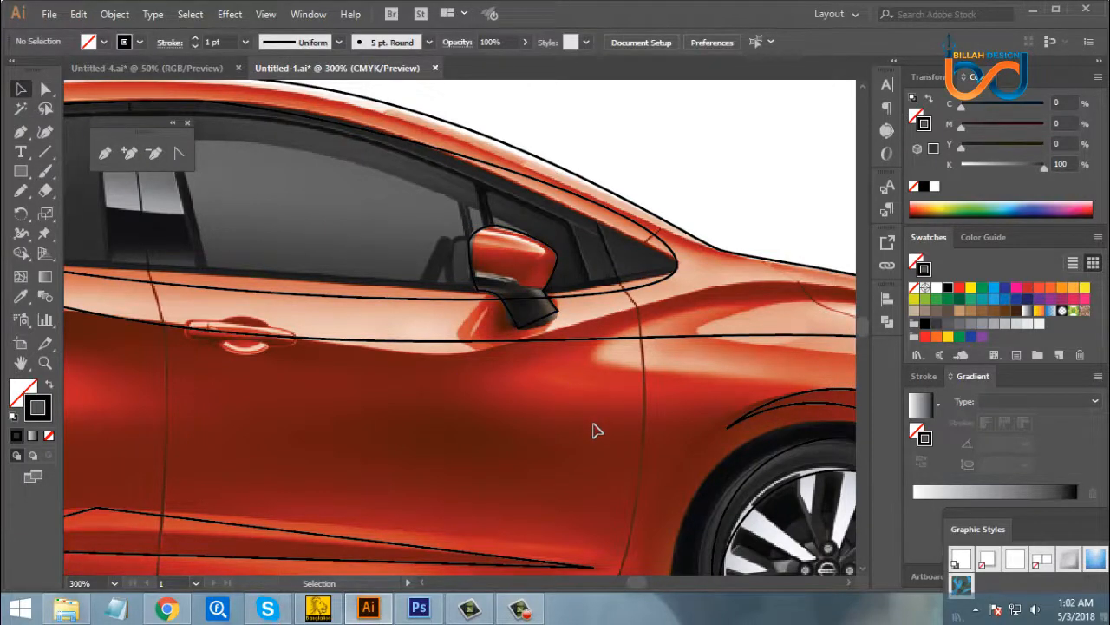
- Hide the visible car photo in the layer list, leaving only the traced paths and ellipses showing
key(ctrl+1)
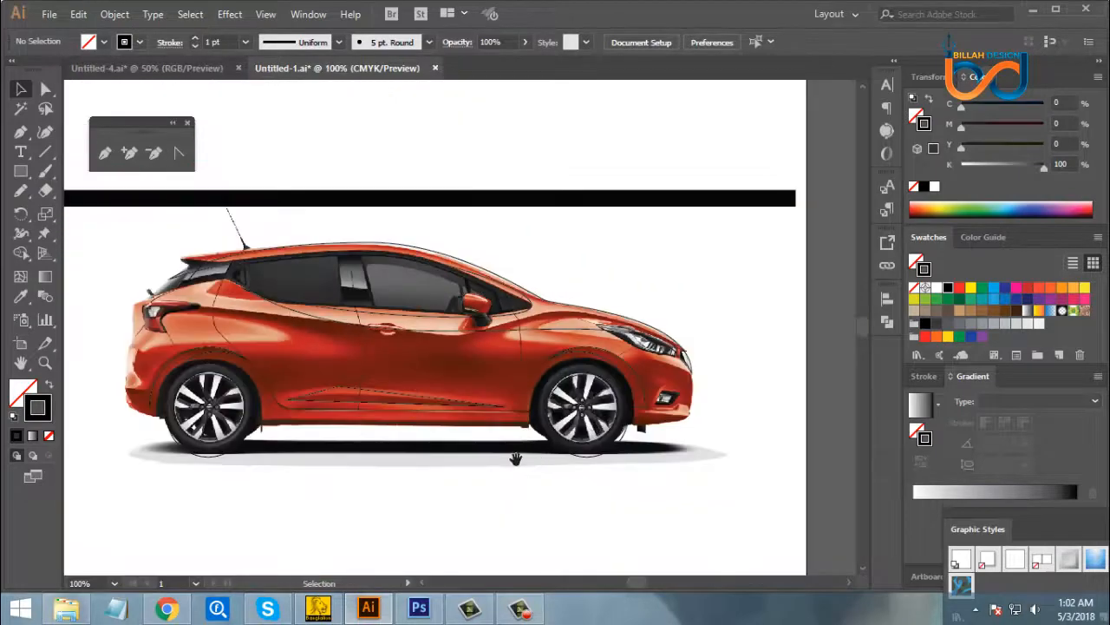
drag(469, 461, 535, 443)
key(ctrl+minus)
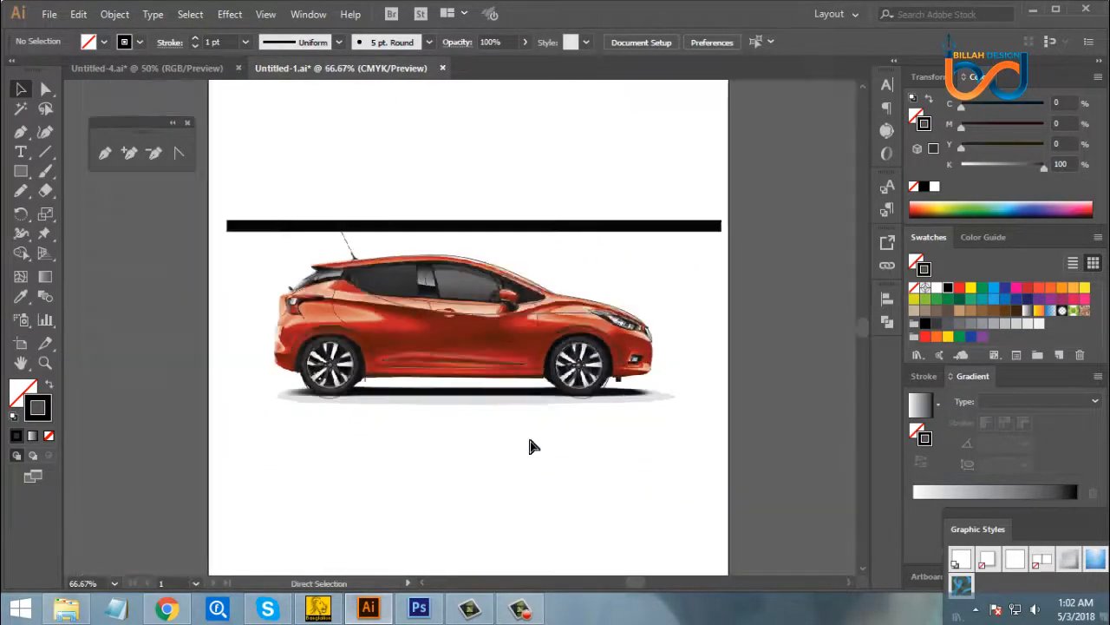
click(311, 16)
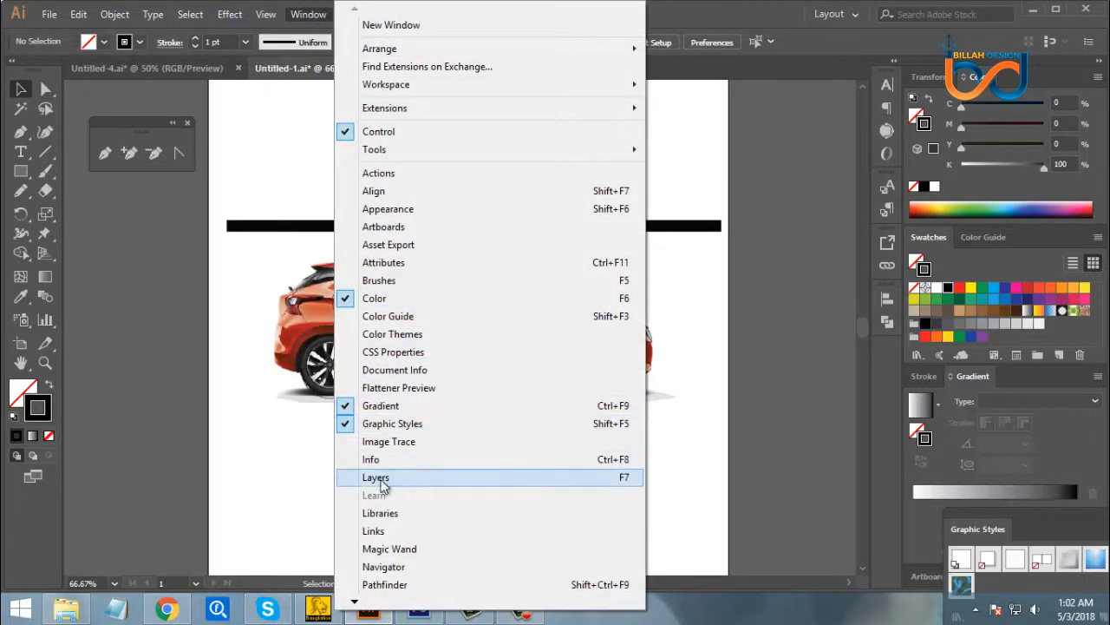
click(381, 480)
drag(862, 117, 811, 108)
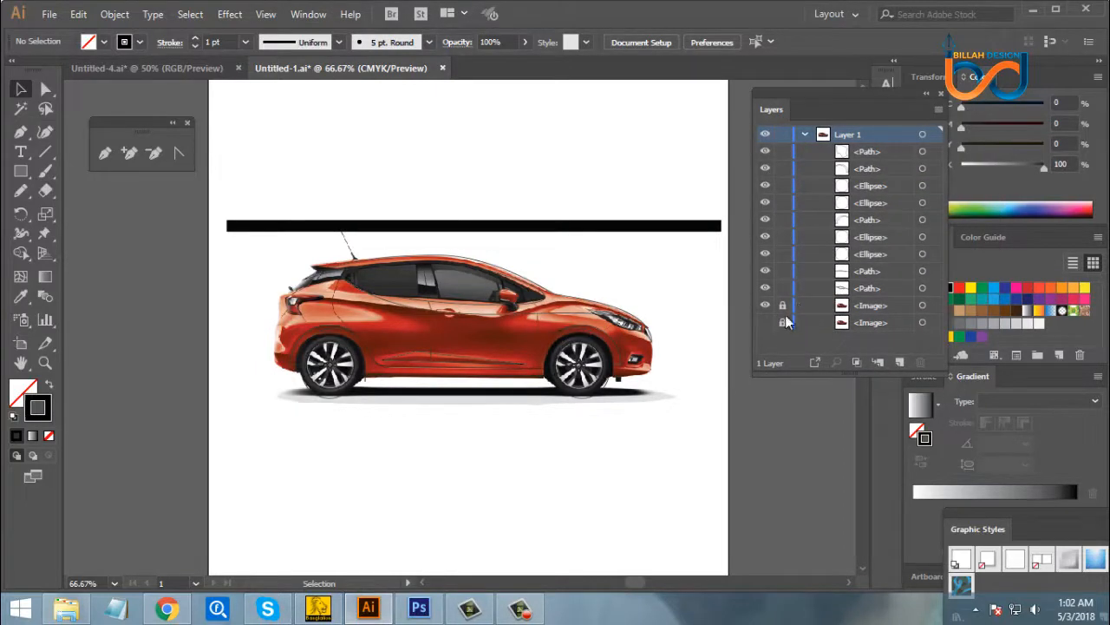
click(765, 305)
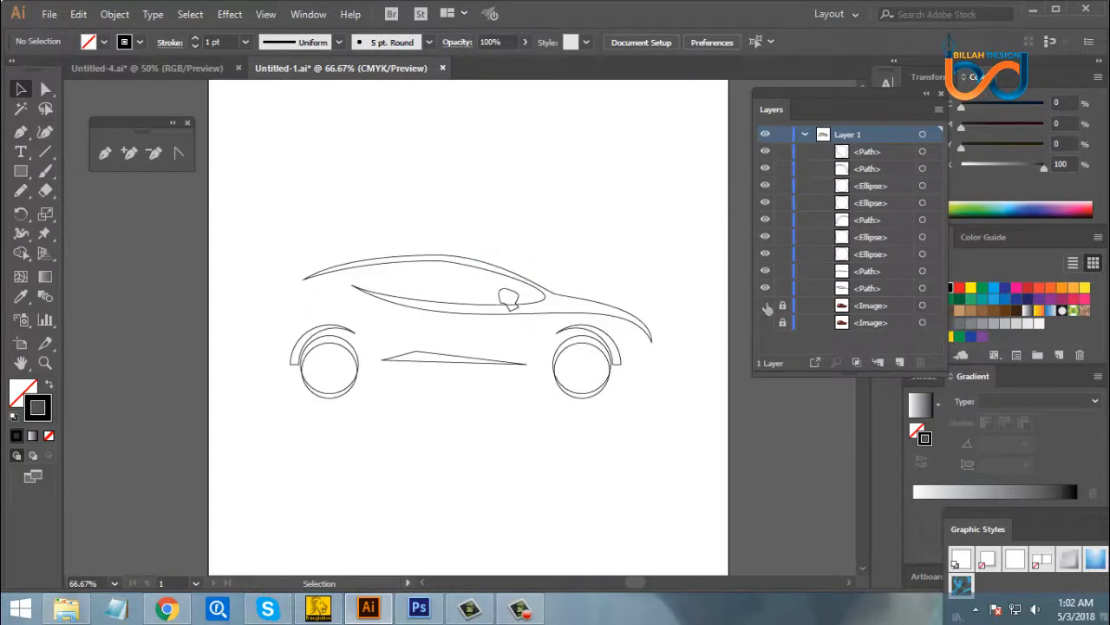
click(765, 306)
click(767, 307)
click(765, 307)
click(766, 308)
- Swap fill and stroke on all traced shapes, giving them a black fill and no stroke
drag(303, 270, 643, 416)
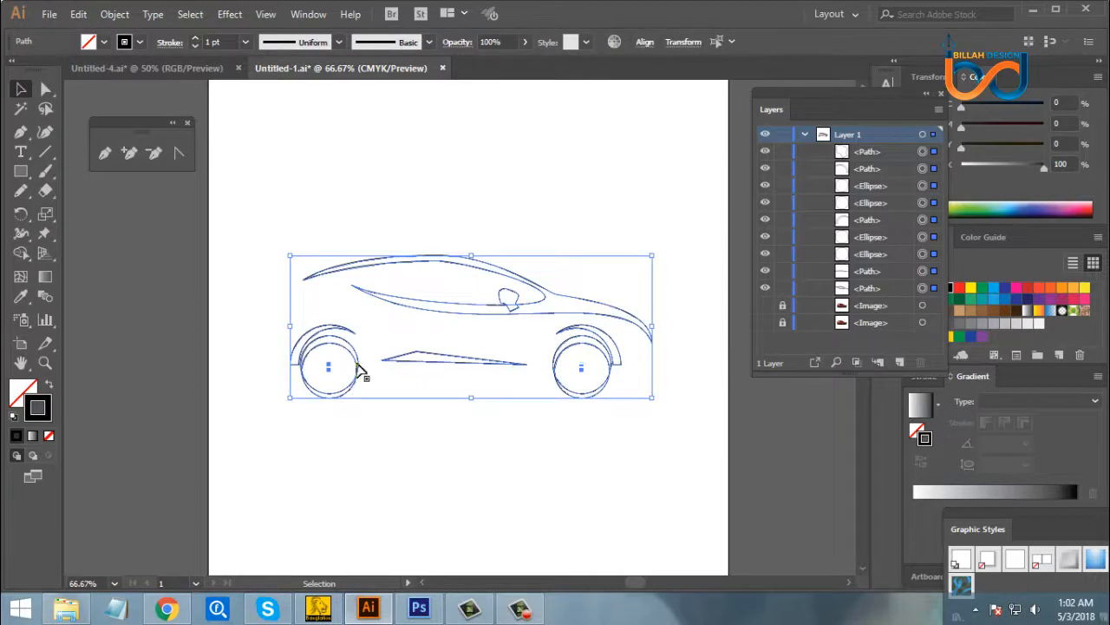
click(49, 385)
click(440, 447)
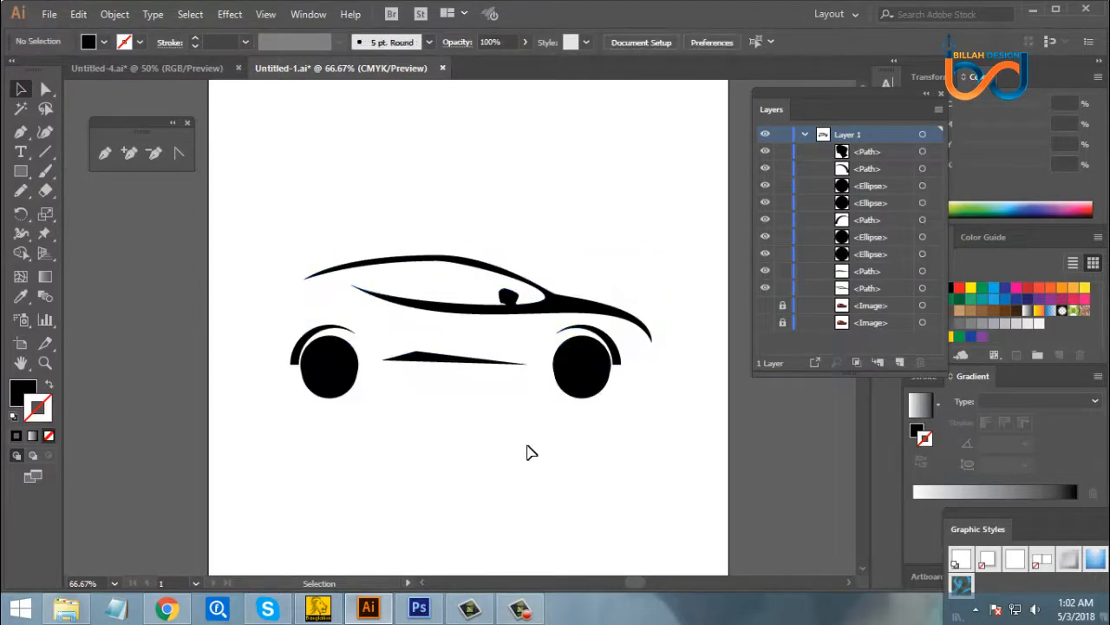
- Fill the inner tyre circles of the rear and front wheels with white
key(ctrl+plus)
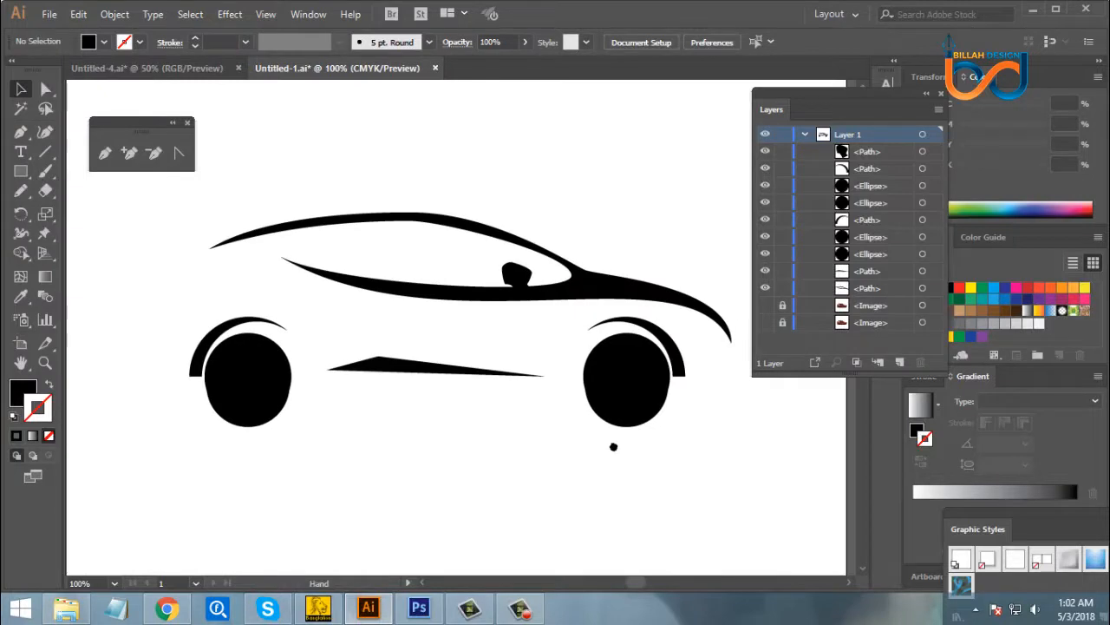
drag(614, 447, 609, 447)
click(272, 404)
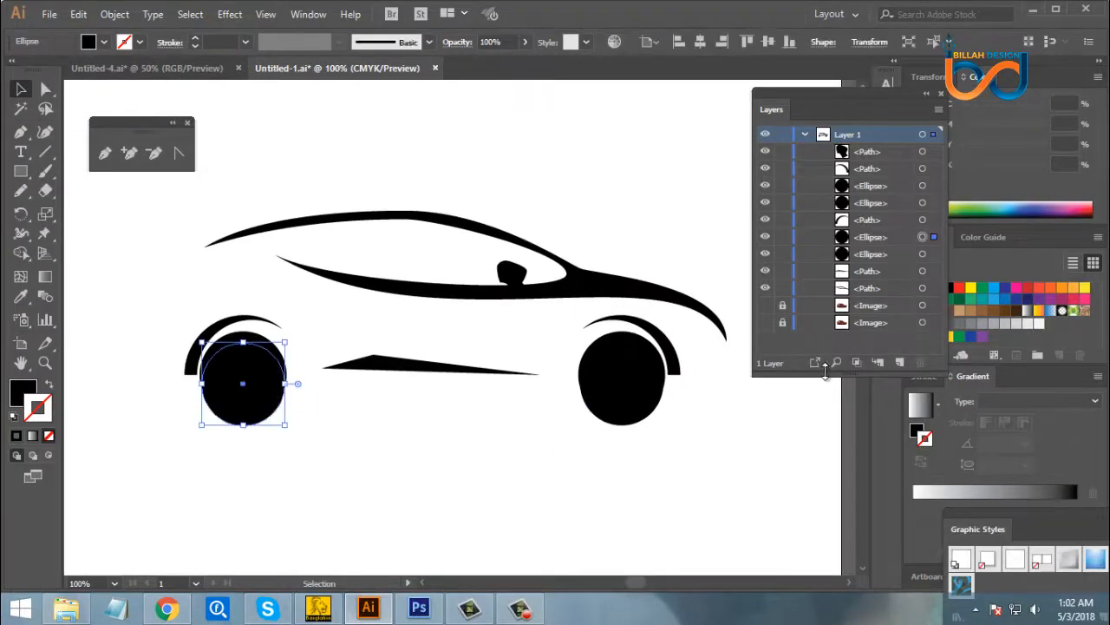
drag(940, 95, 826, 99)
click(826, 91)
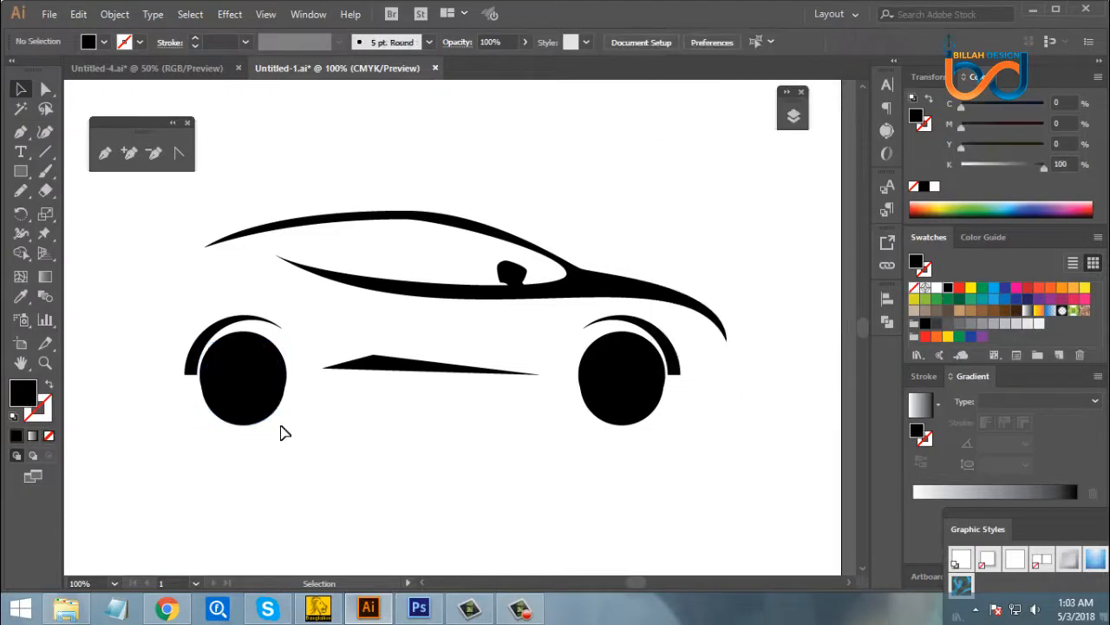
click(938, 289)
click(743, 486)
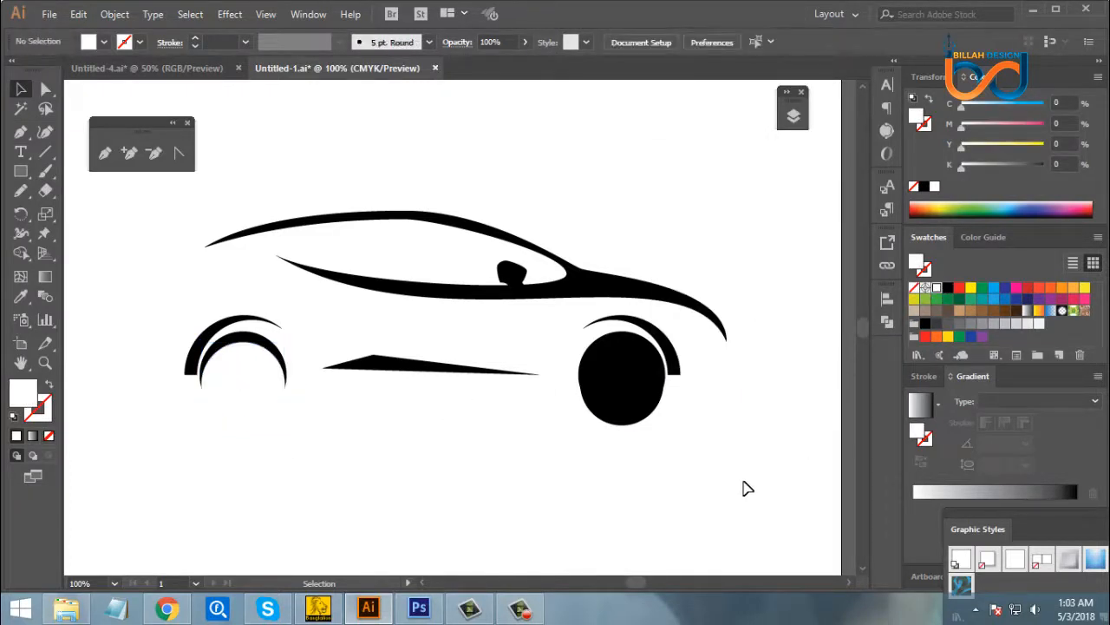
click(639, 412)
click(938, 288)
click(667, 467)
key(ctrl+minus)
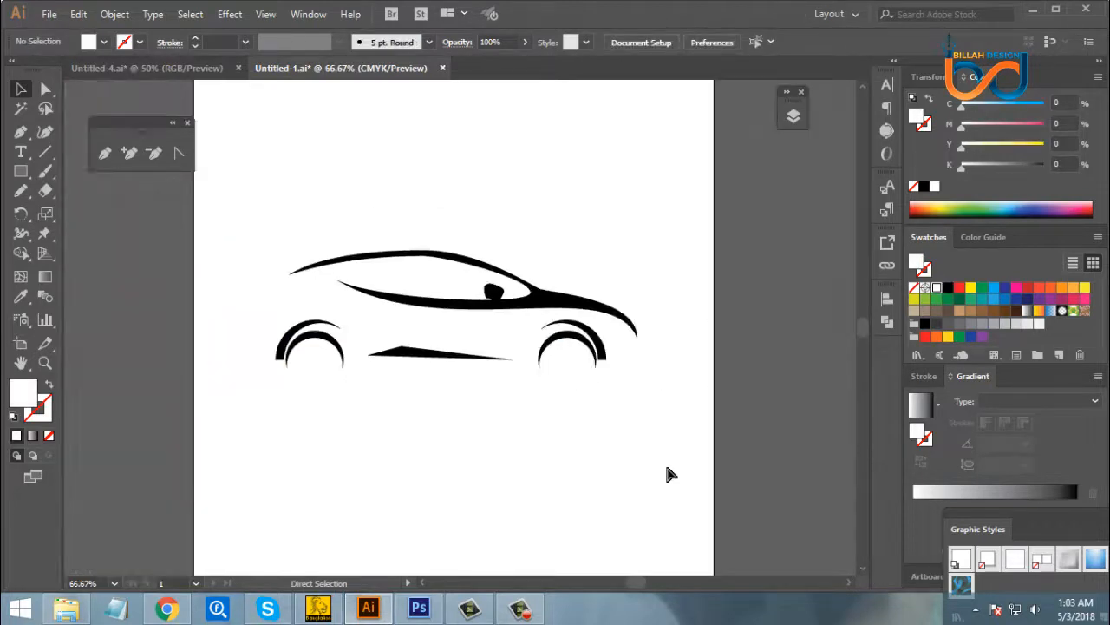
key(ctrl+plus)
key(ctrl+minus)
key(ctrl+plus)
key(ctrl+minus)
key(ctrl+plus)
drag(734, 468, 701, 466)
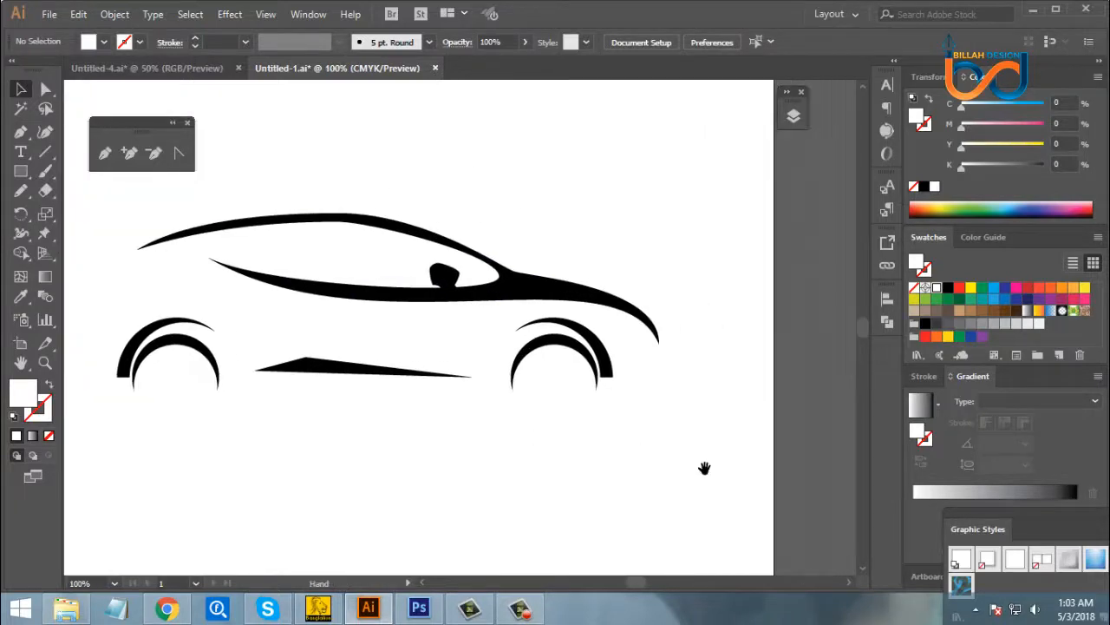
- Move the inner lower corner of the front wheel arch onto its outer corner so the end tapers to a point
click(627, 367)
click(674, 471)
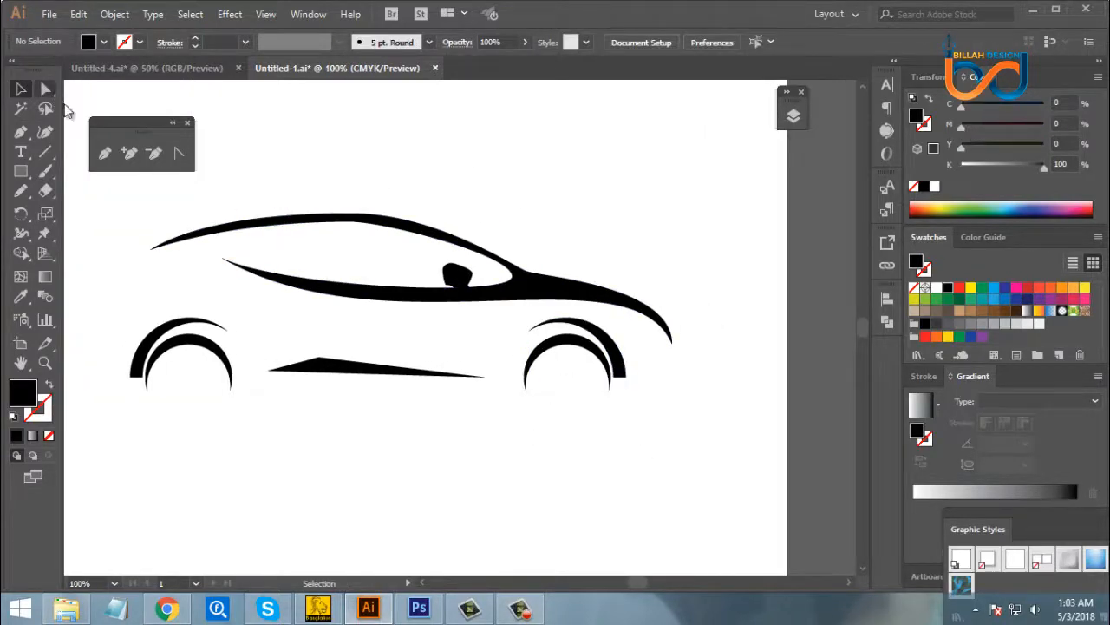
key(a)
click(618, 371)
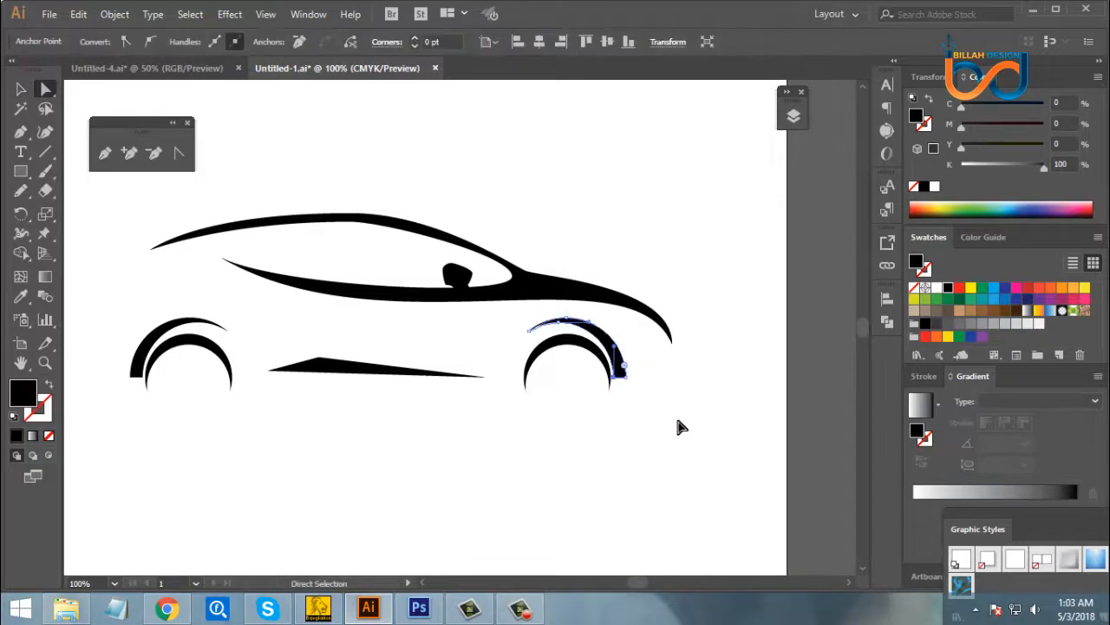
key(ctrl+plus)
key(ctrl+plus)
key(ctrl+plus)
drag(662, 412, 678, 415)
click(707, 463)
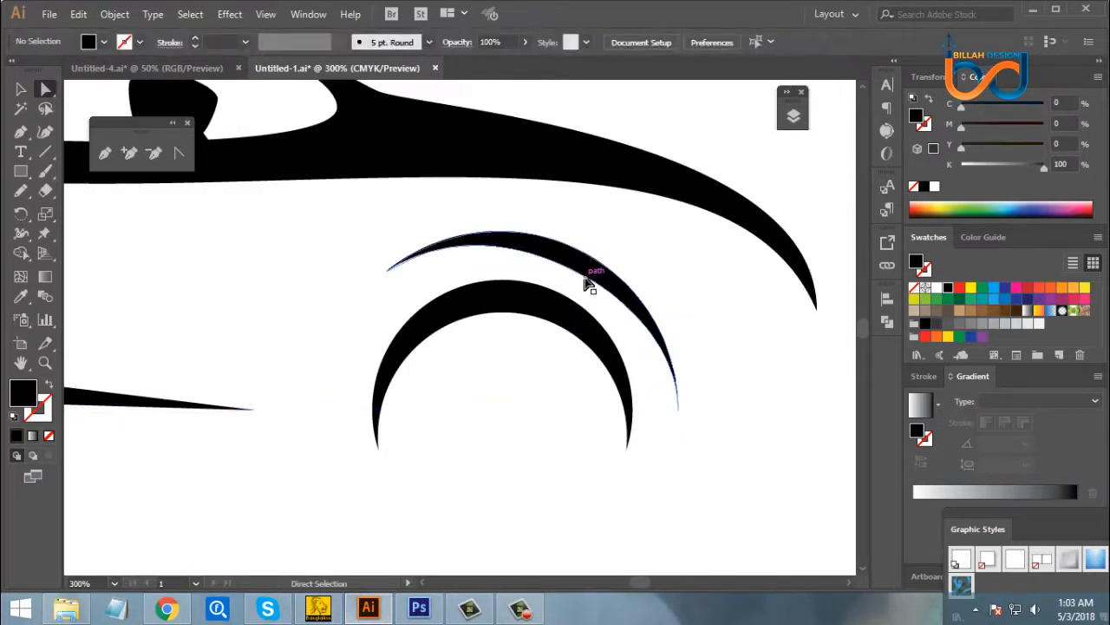
- Adjust the curve handles on the front wheel arch's inner edge to make the arch slimmer and taper smoothly
click(621, 290)
drag(570, 252, 593, 247)
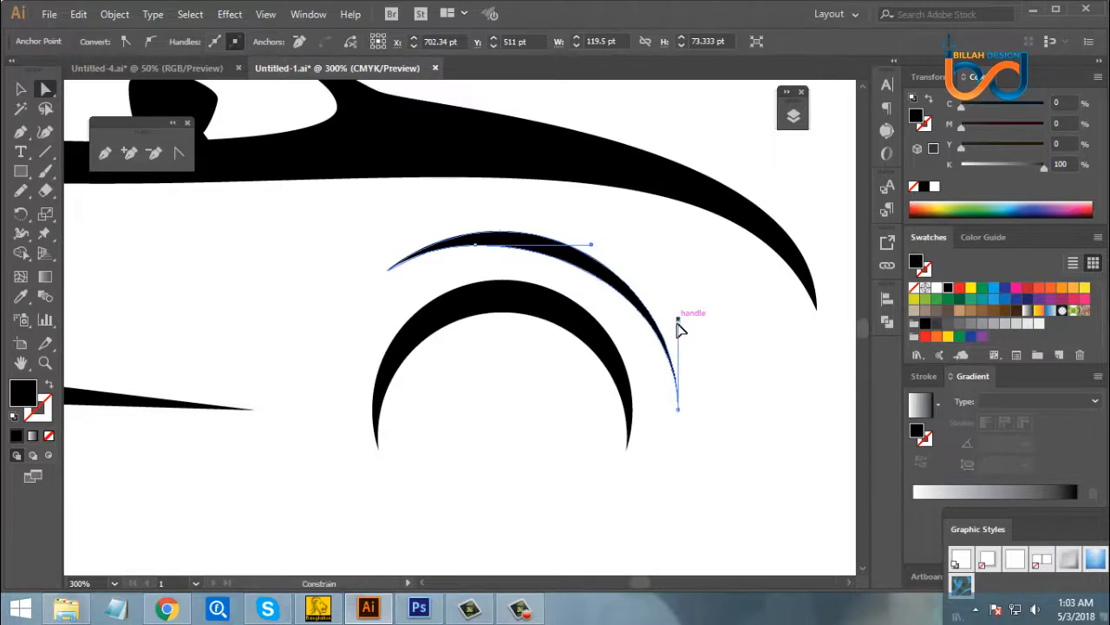
drag(679, 325, 680, 333)
click(728, 475)
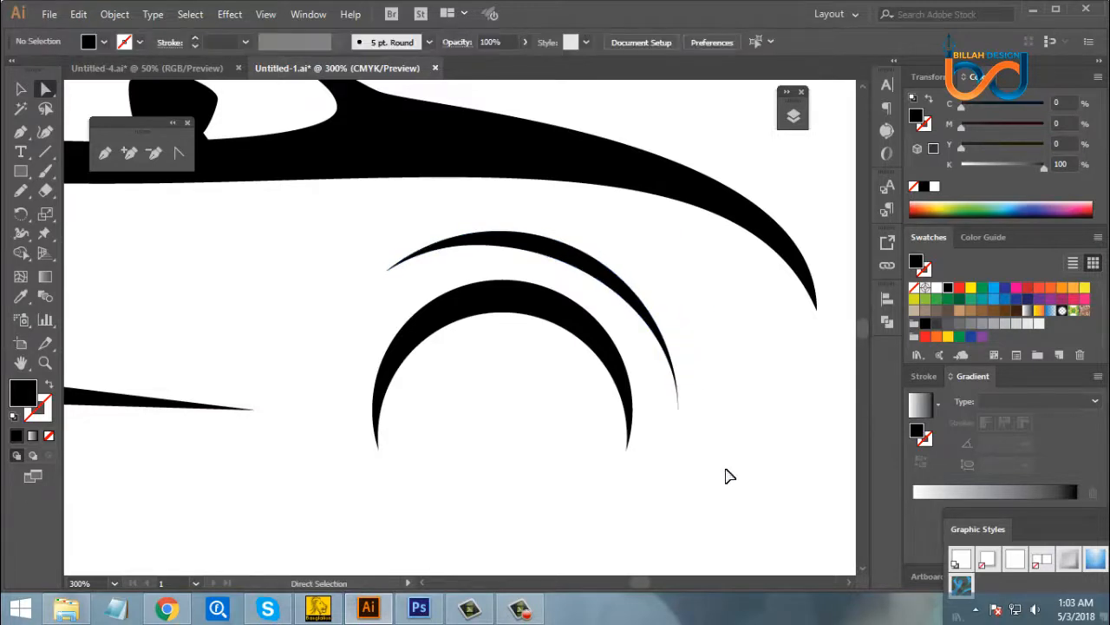
- Examine the tapered front wheel arch against the whole car and up close
key(ctrl+minus)
key(ctrl+minus)
key(ctrl+minus)
key(ctrl+minus)
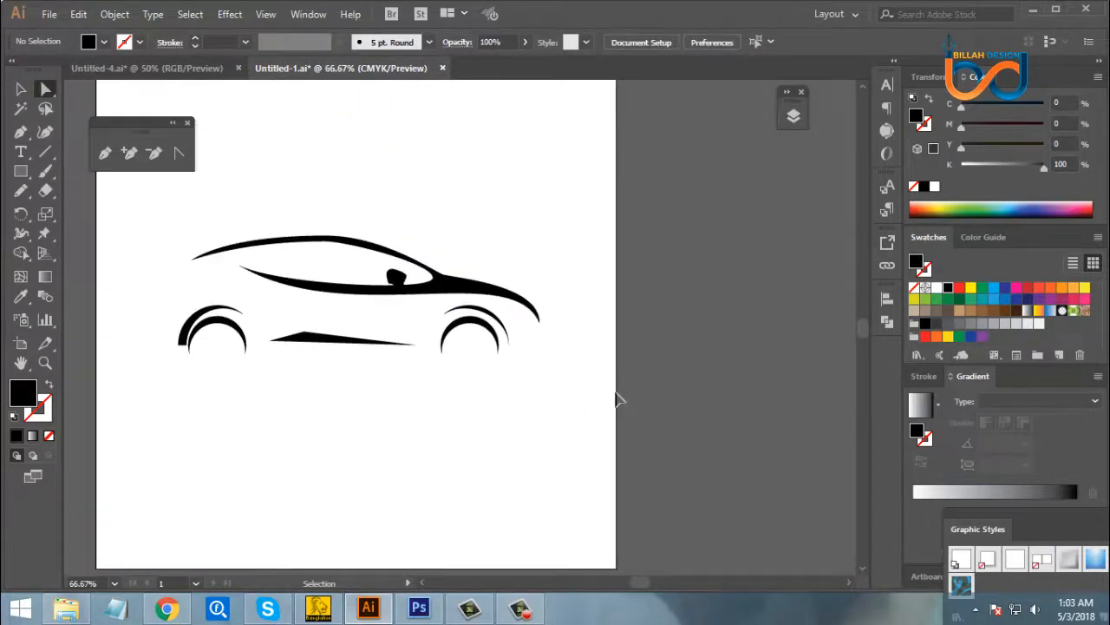
key(ctrl+plus)
key(ctrl+plus)
key(ctrl+plus)
key(ctrl+plus)
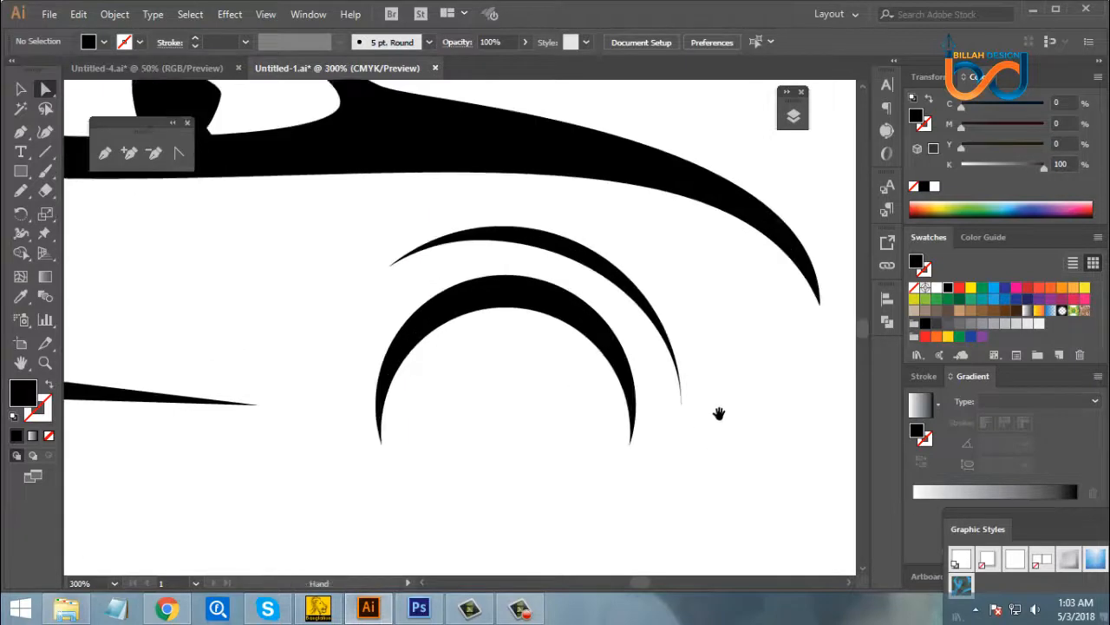
click(575, 255)
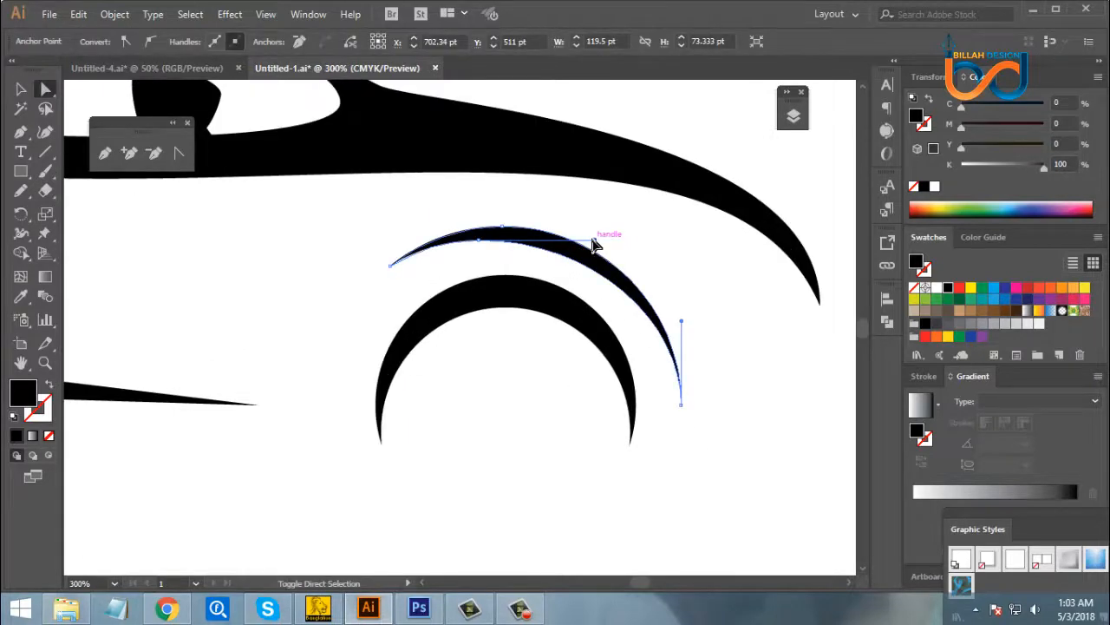
click(729, 427)
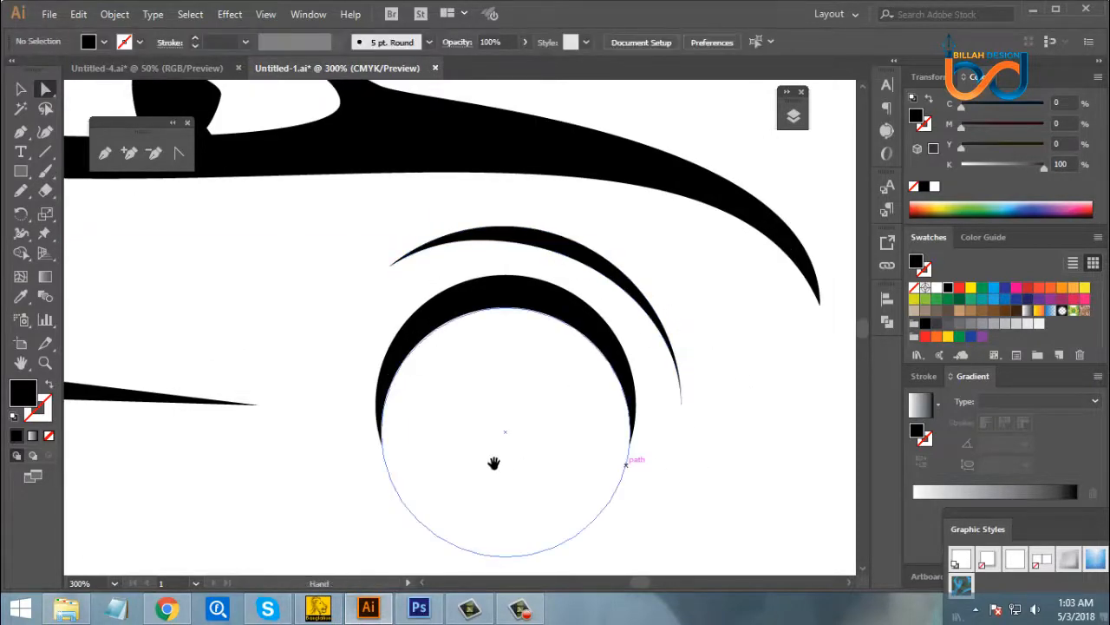
- Look over the lower door crease, the rear wheel arch and the front end of the filled car silhouette
drag(502, 459, 621, 422)
drag(417, 446, 555, 447)
drag(345, 452, 540, 453)
drag(376, 452, 385, 453)
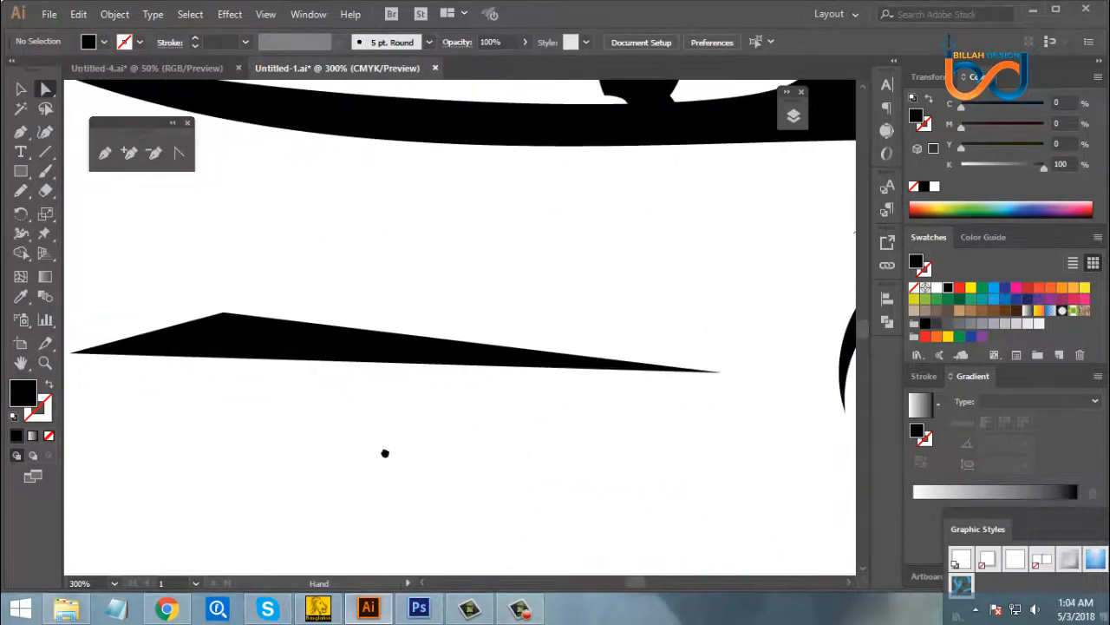
drag(284, 446, 630, 439)
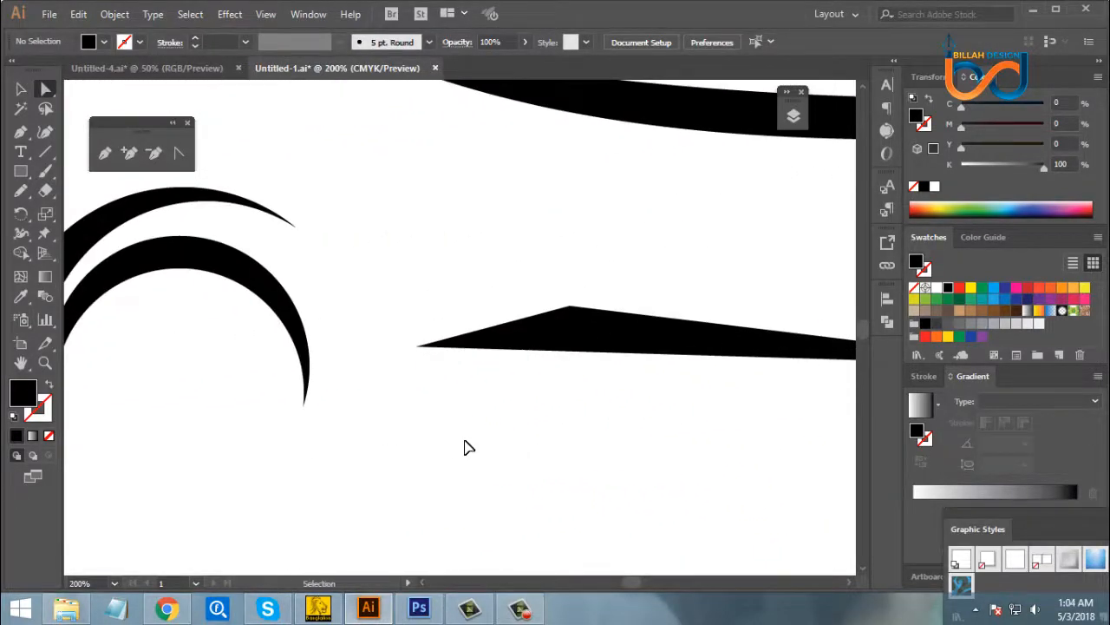
key(ctrl+1)
drag(550, 434, 489, 434)
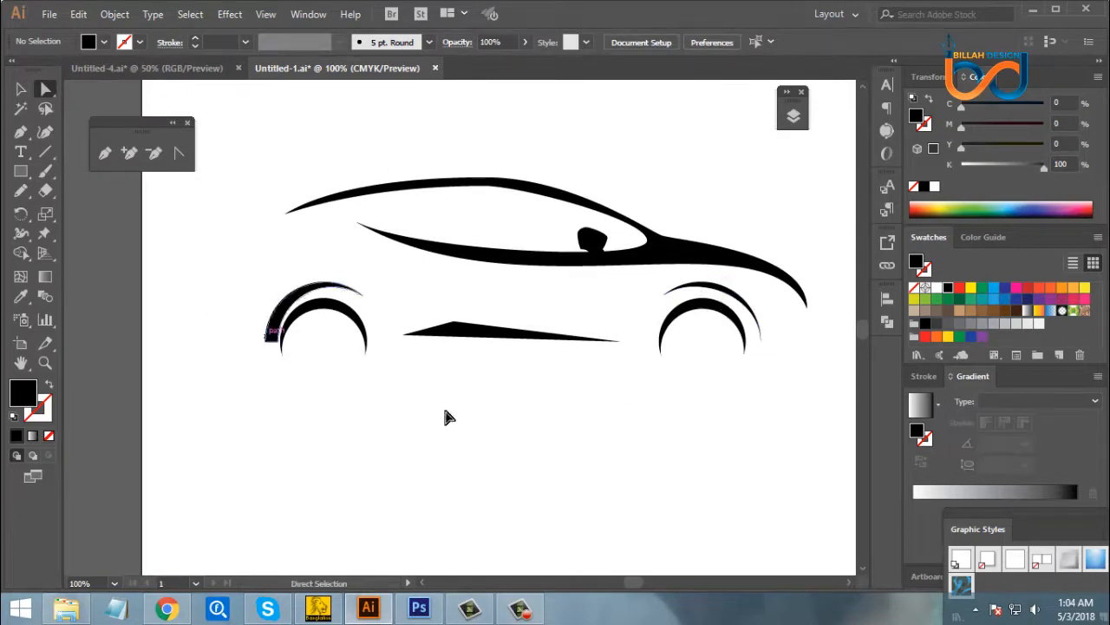
drag(624, 439, 543, 446)
drag(657, 451, 644, 451)
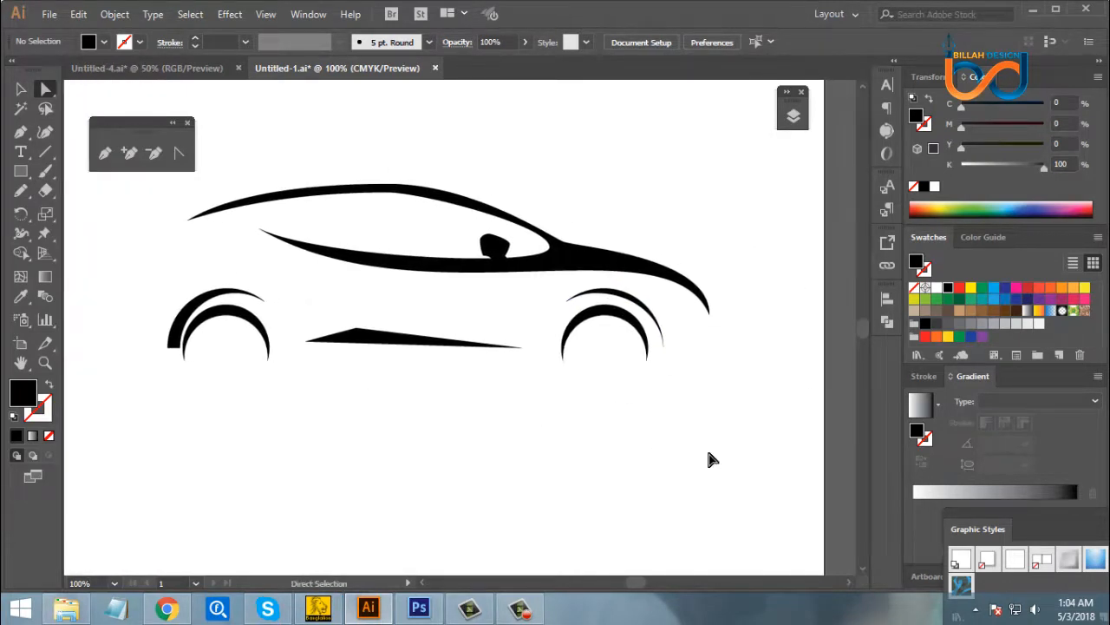
key(ctrl+=)
key(ctrl+=)
key(ctrl+=)
drag(794, 420, 683, 454)
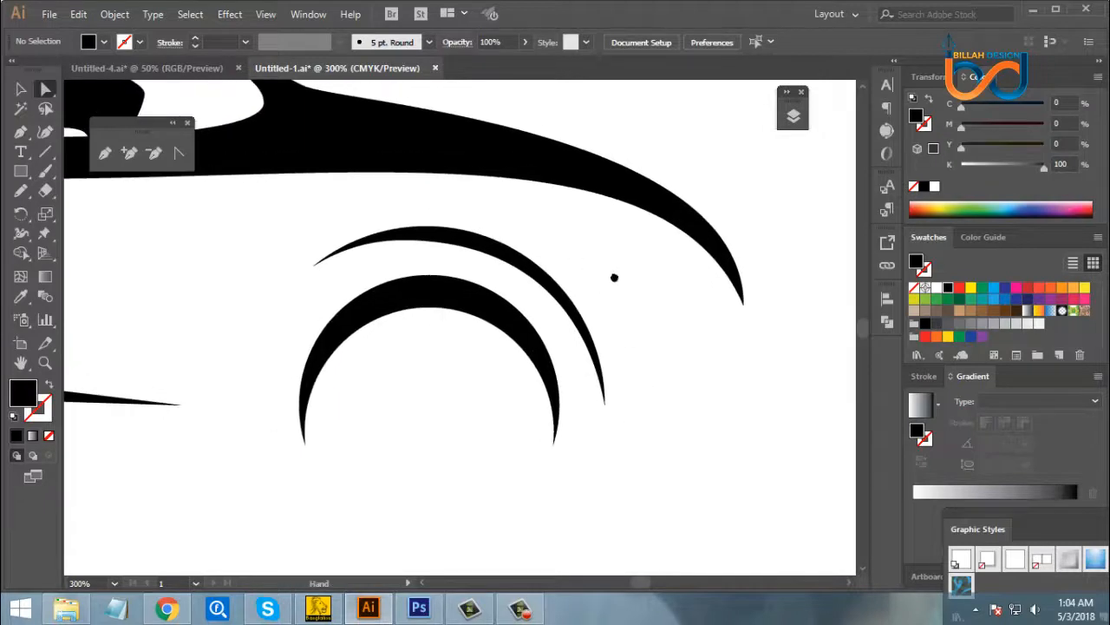
drag(615, 278, 672, 302)
key(ctrl+minus)
key(ctrl+minus)
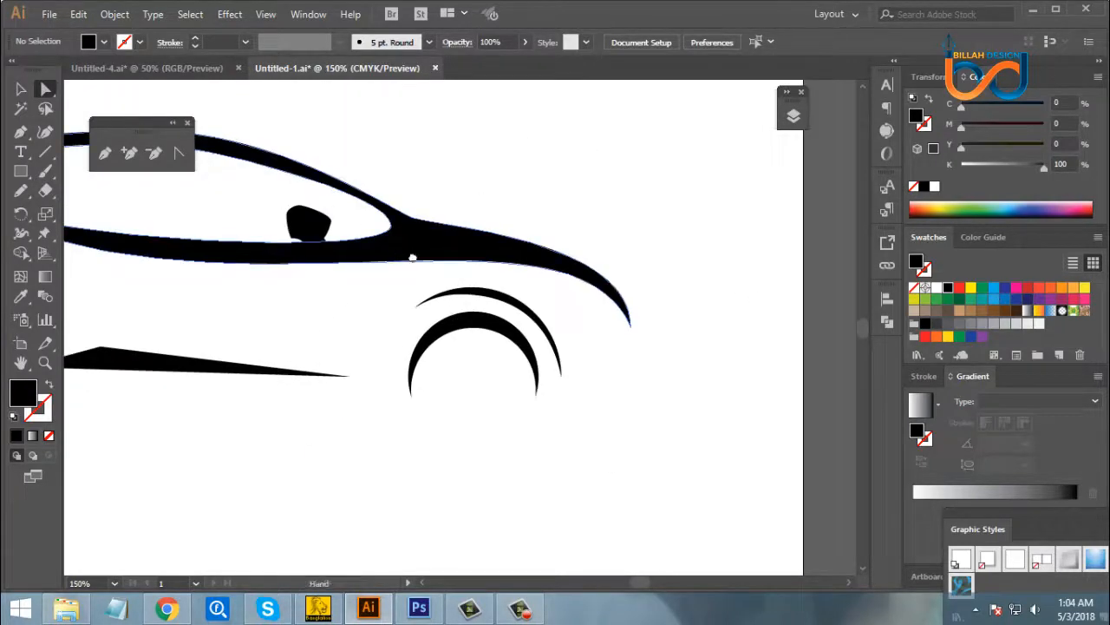
- Move the rear tip of the roof line lower and slightly backward to make the tail slope down further
drag(411, 255, 564, 333)
drag(312, 265, 471, 268)
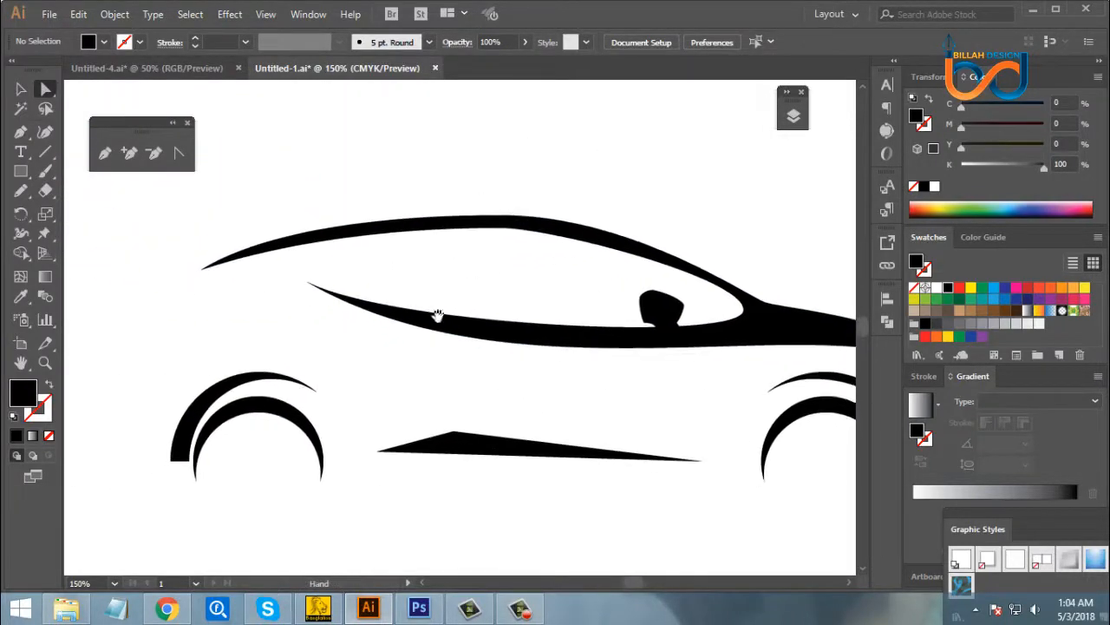
key(ctrl+minus)
drag(463, 287, 465, 273)
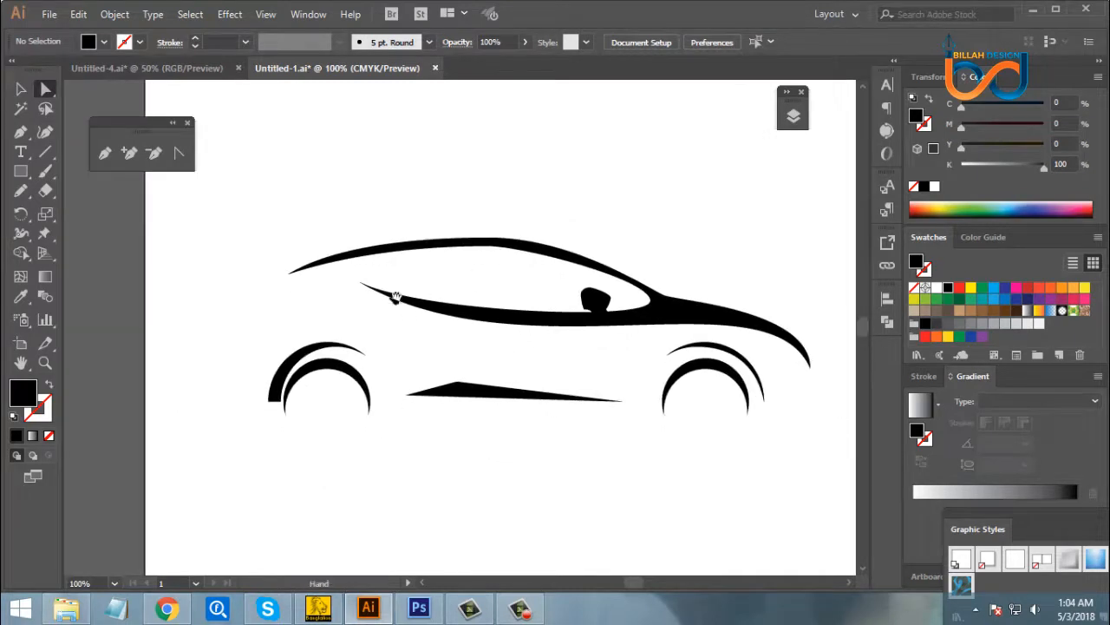
drag(261, 242, 277, 297)
click(366, 316)
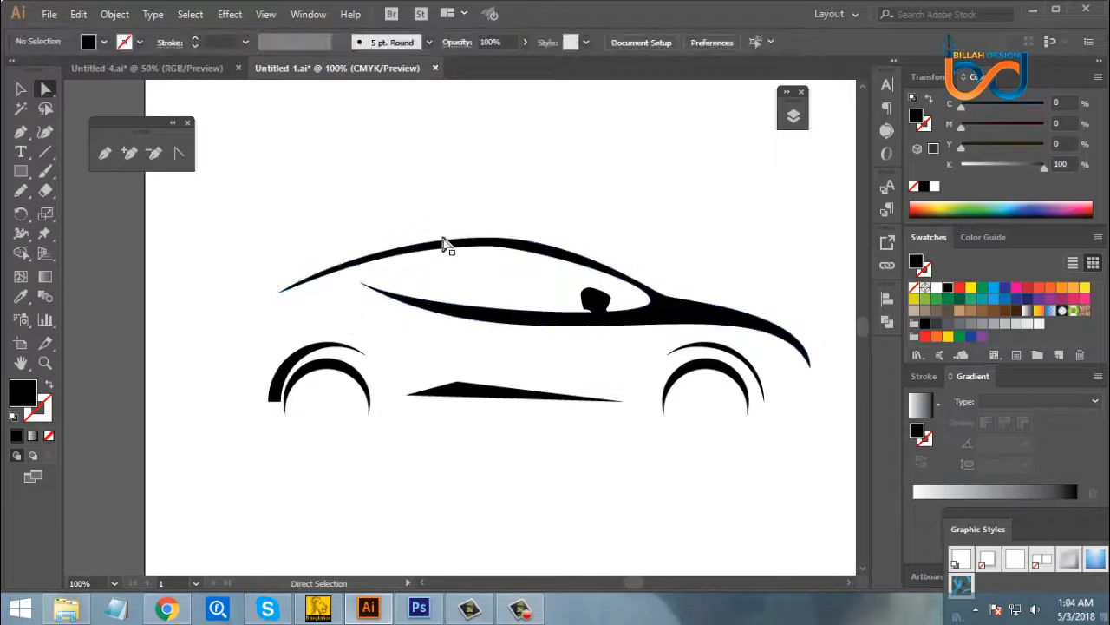
- Lengthen the curve handles at the roof's peak on its outer and inner edges to smooth the roof line
drag(491, 243, 508, 241)
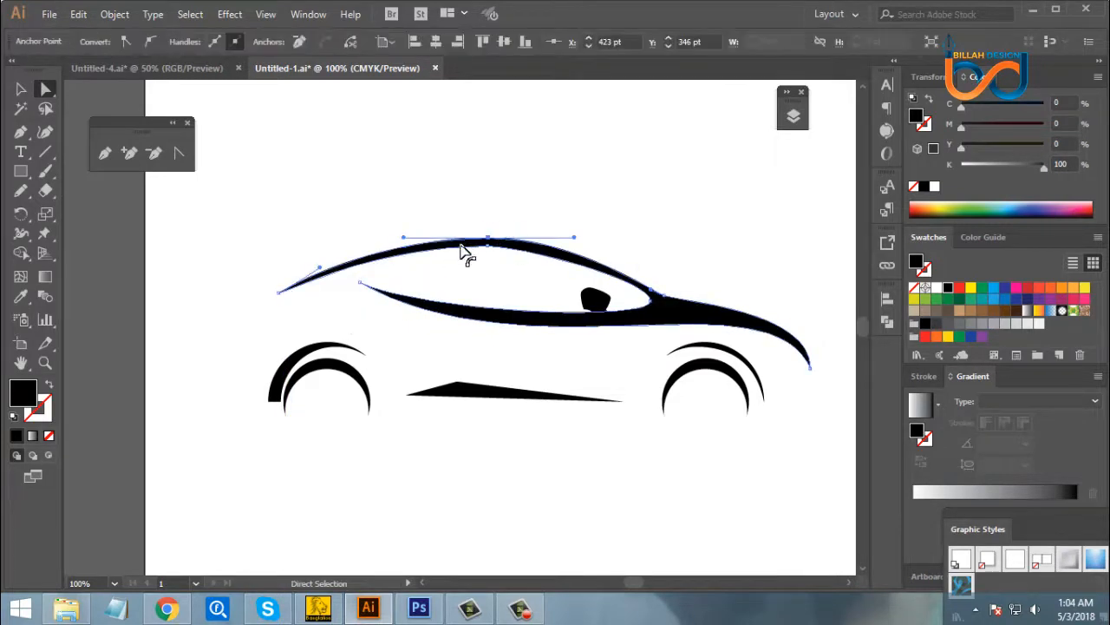
drag(405, 236, 393, 239)
click(499, 289)
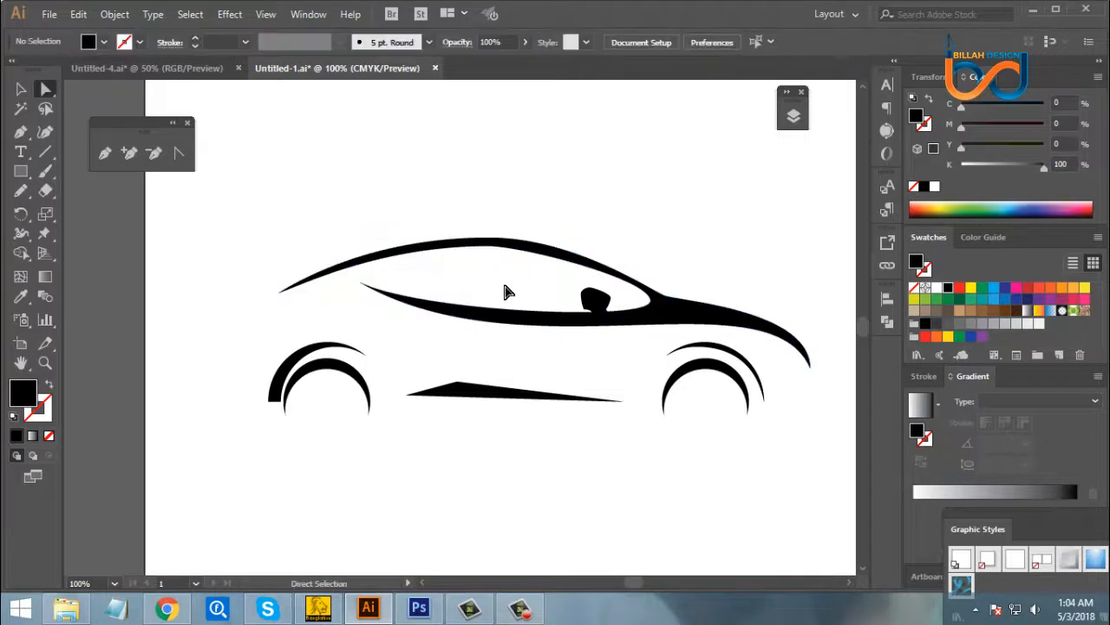
scroll(632, 260, up, 2)
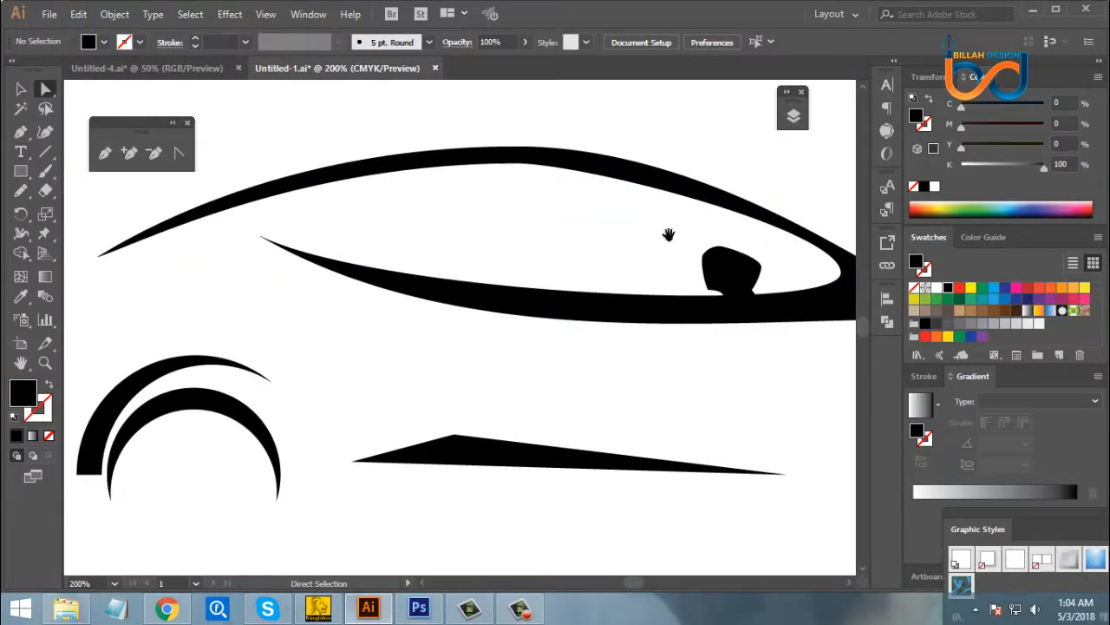
click(536, 240)
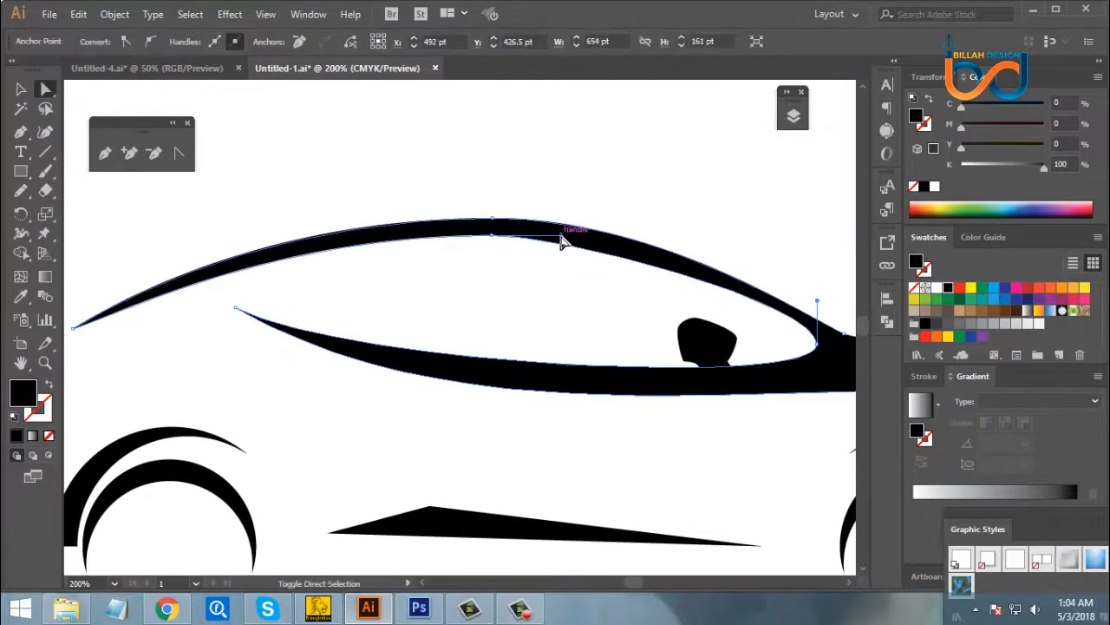
drag(562, 235, 593, 236)
click(596, 293)
- Pull the windscreen-side curve handle free at the point where roof meets bonnet so the windscreen's outer edge bulges outward
drag(546, 286, 321, 262)
drag(642, 286, 581, 295)
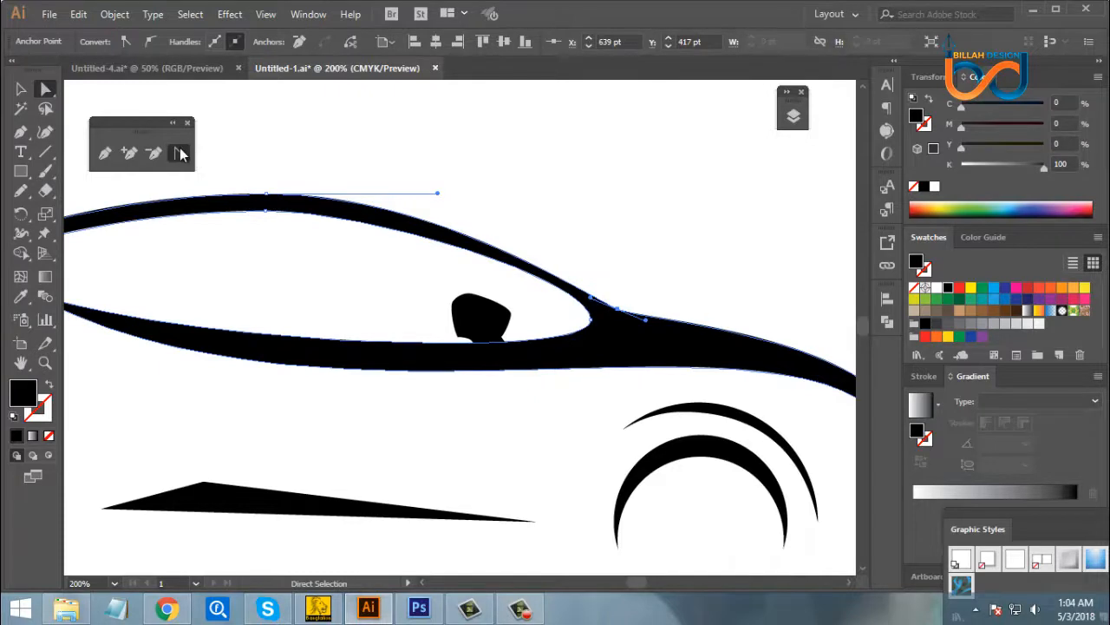
click(179, 154)
drag(598, 300, 568, 265)
click(45, 89)
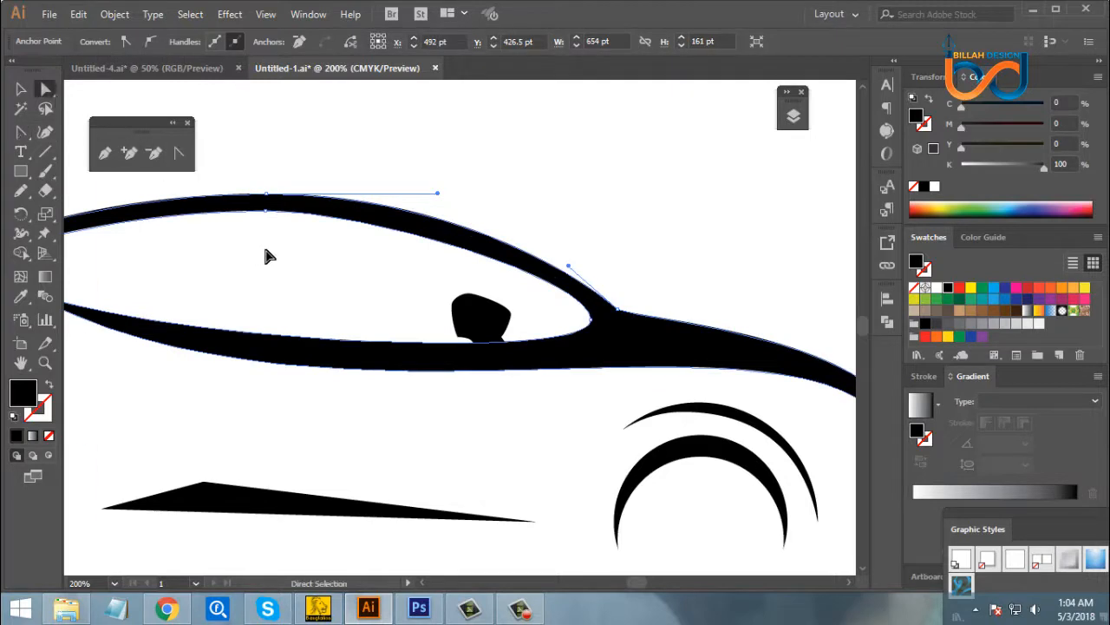
click(265, 253)
drag(577, 414, 560, 406)
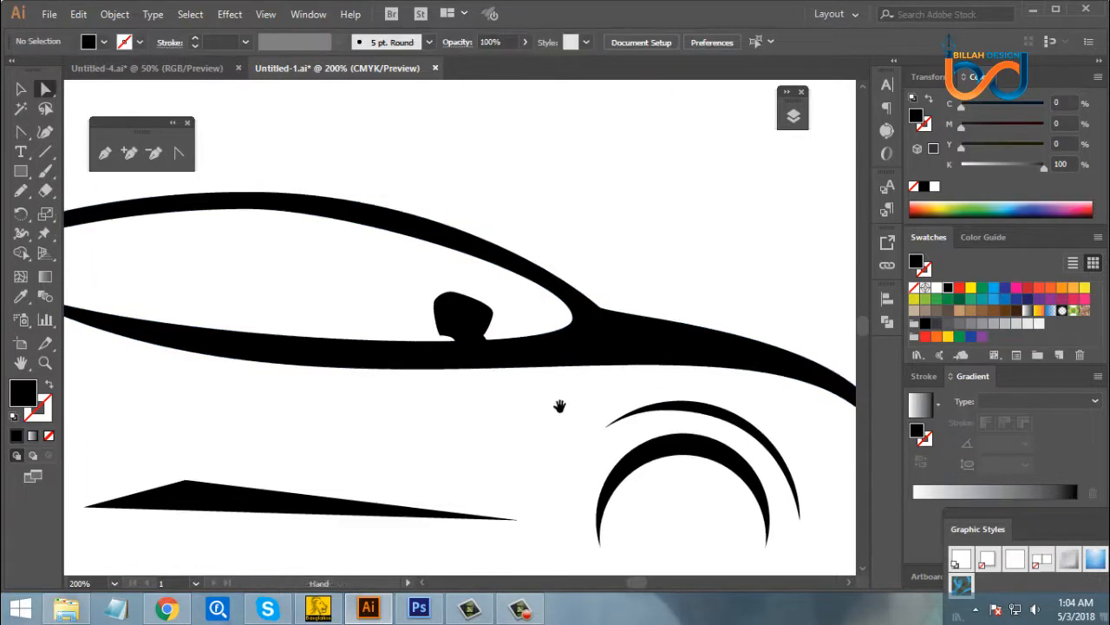
click(566, 293)
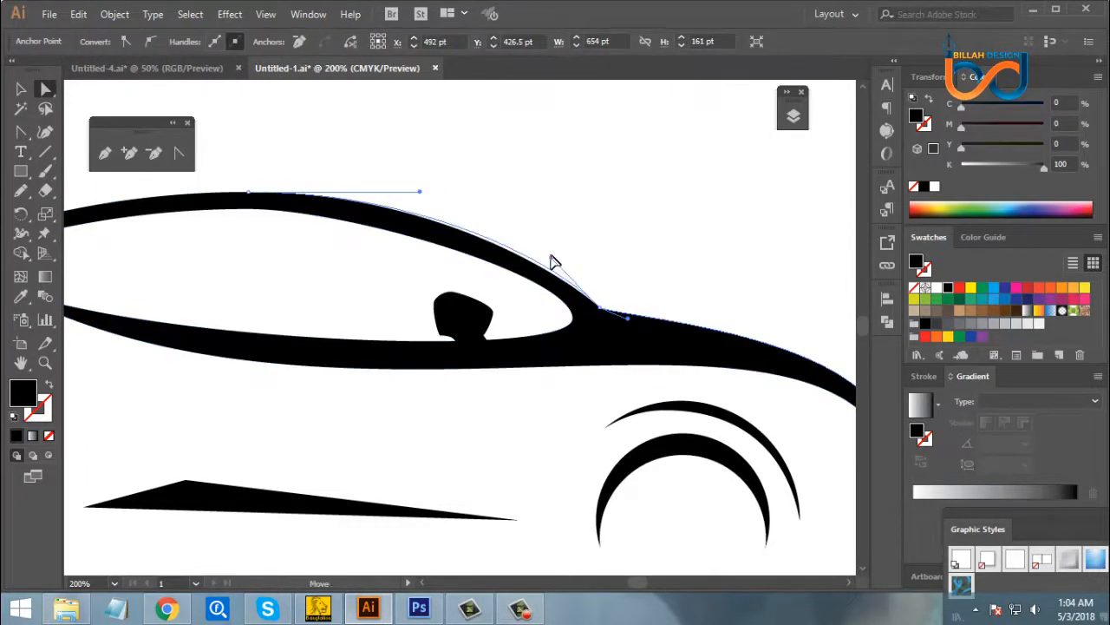
click(586, 423)
- Nudge the anchor at the peak of the roof's inner edge slightly down and lengthen its rear curve handle
drag(543, 404, 496, 370)
key(ctrl+minus)
key(ctrl+minus)
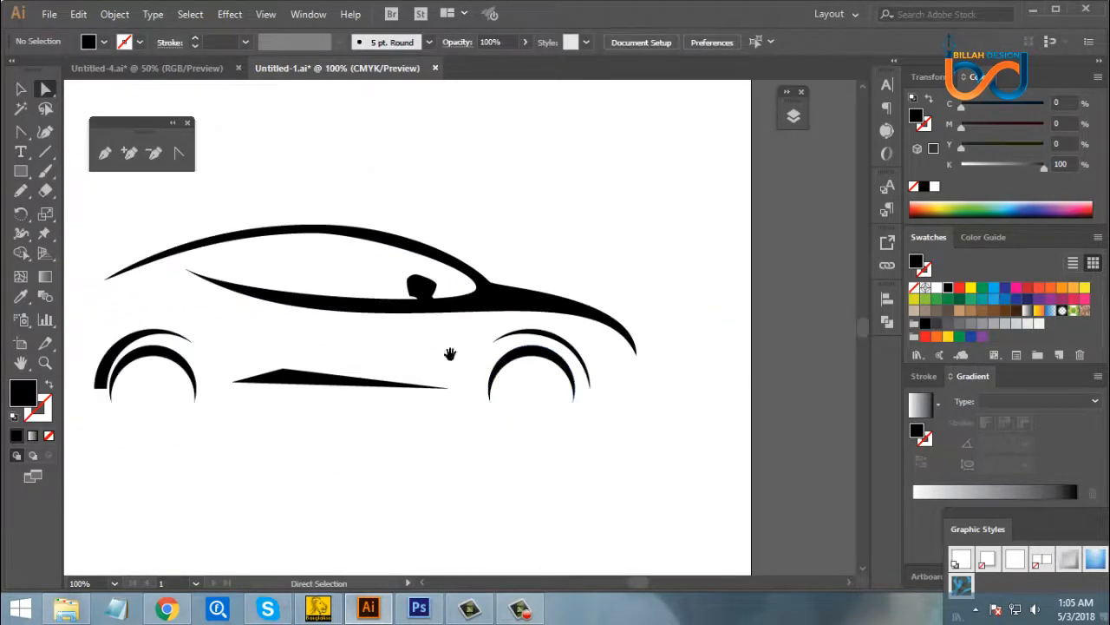
drag(367, 300, 434, 313)
click(391, 250)
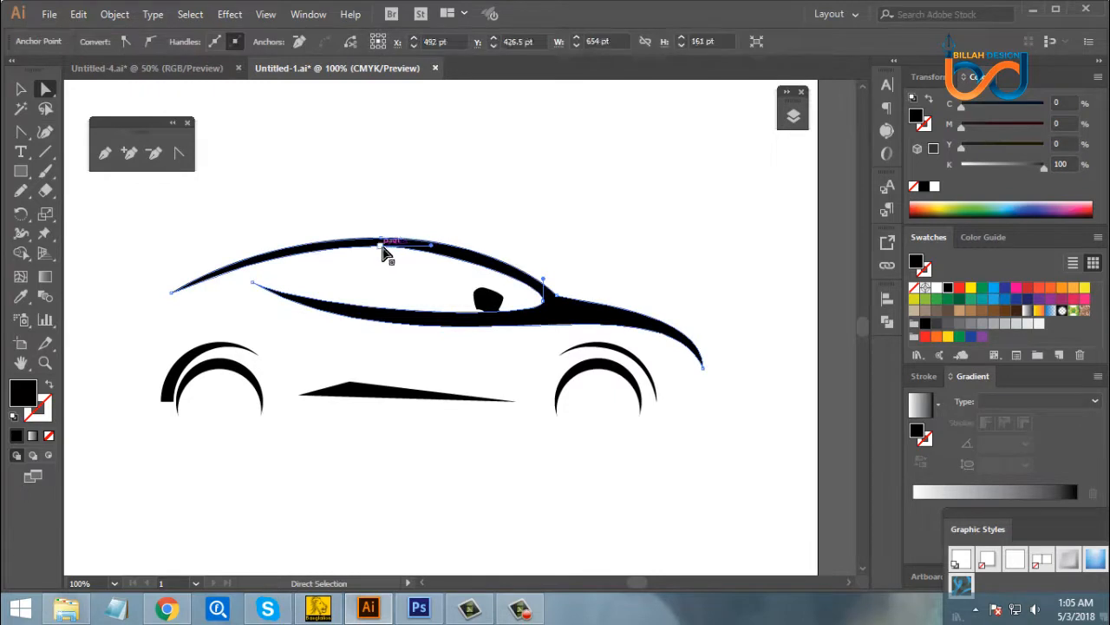
key(Down)
key(Down)
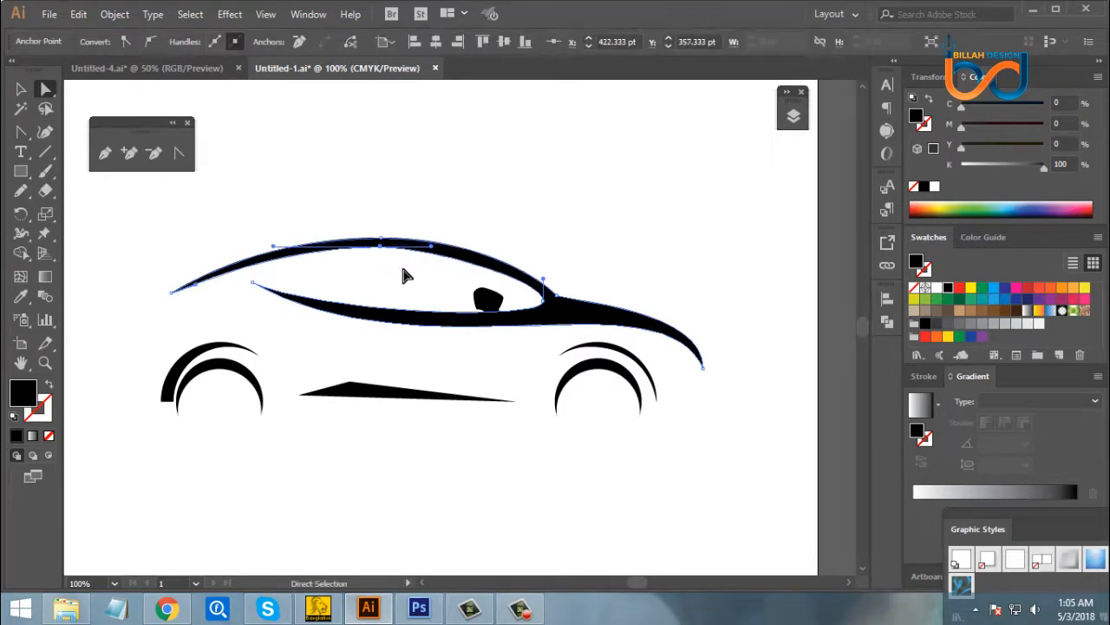
click(399, 278)
drag(390, 278, 443, 304)
click(322, 290)
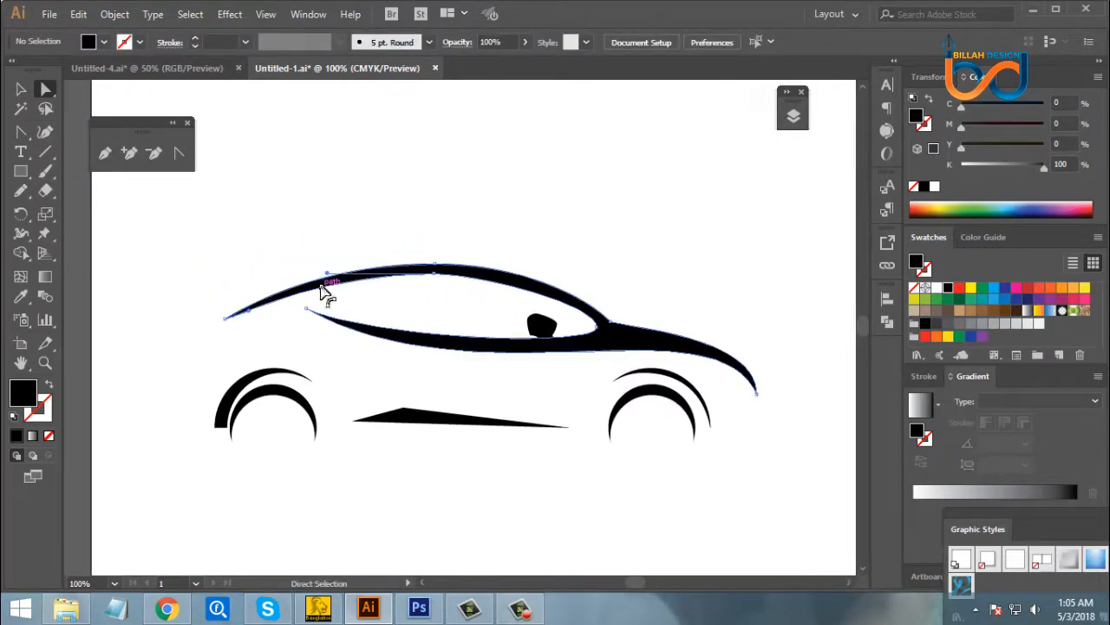
drag(327, 274, 317, 274)
click(406, 303)
- Adjust the curve handle at the rear tip of the window's lower line to reshape its taper
drag(410, 359, 381, 325)
click(278, 274)
drag(359, 305, 357, 309)
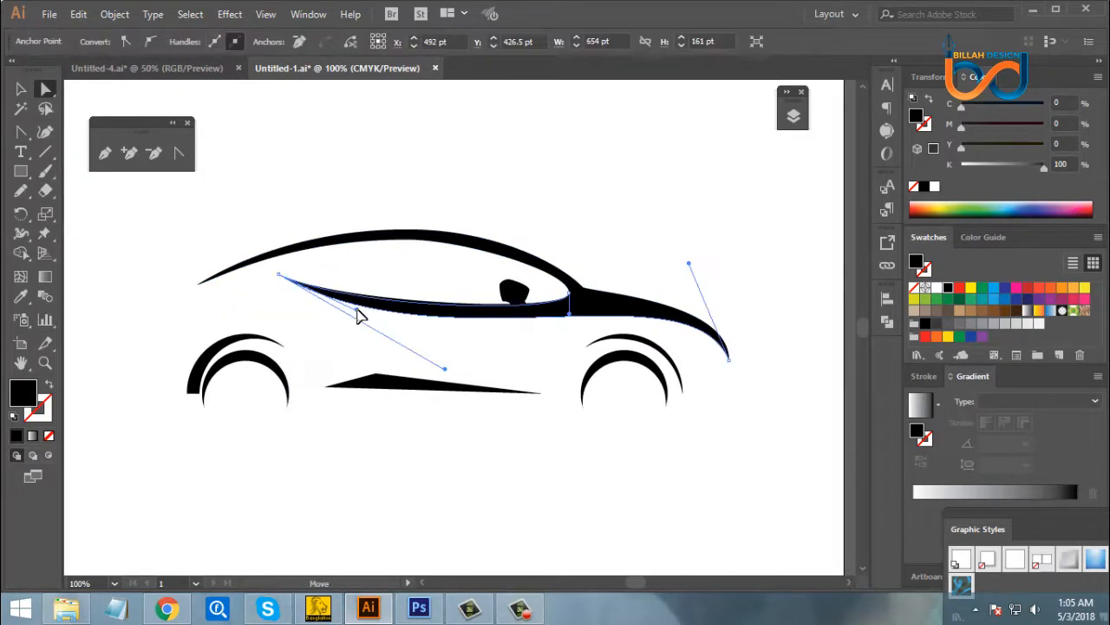
click(379, 322)
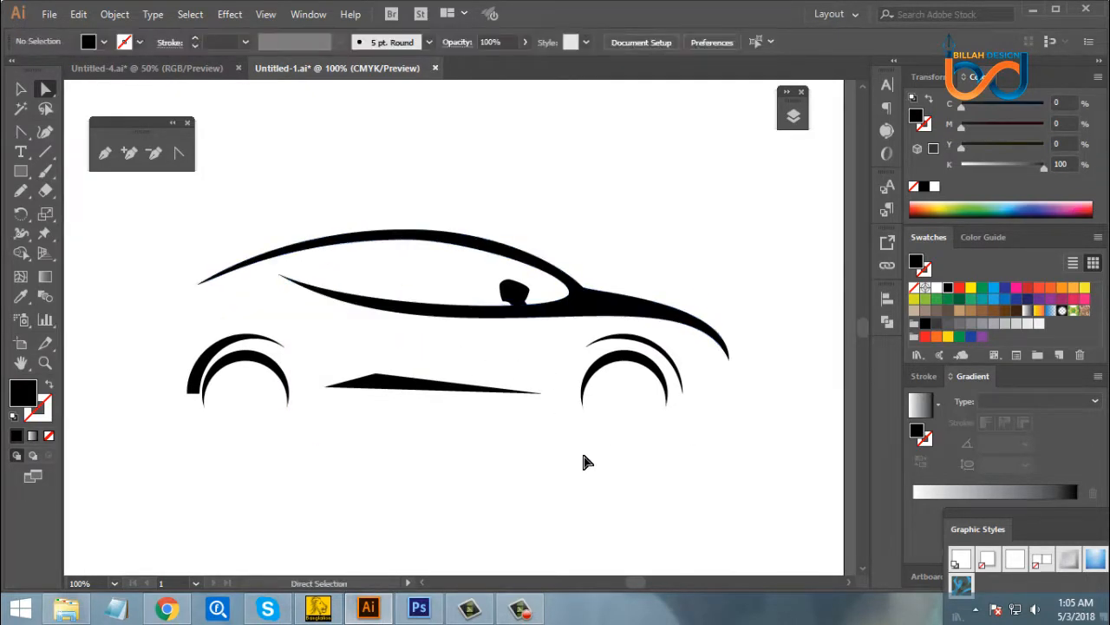
drag(585, 460, 580, 455)
- Move the front tip of the bonnet slightly down and adjust its curve handles to reshape the car's nose
click(681, 303)
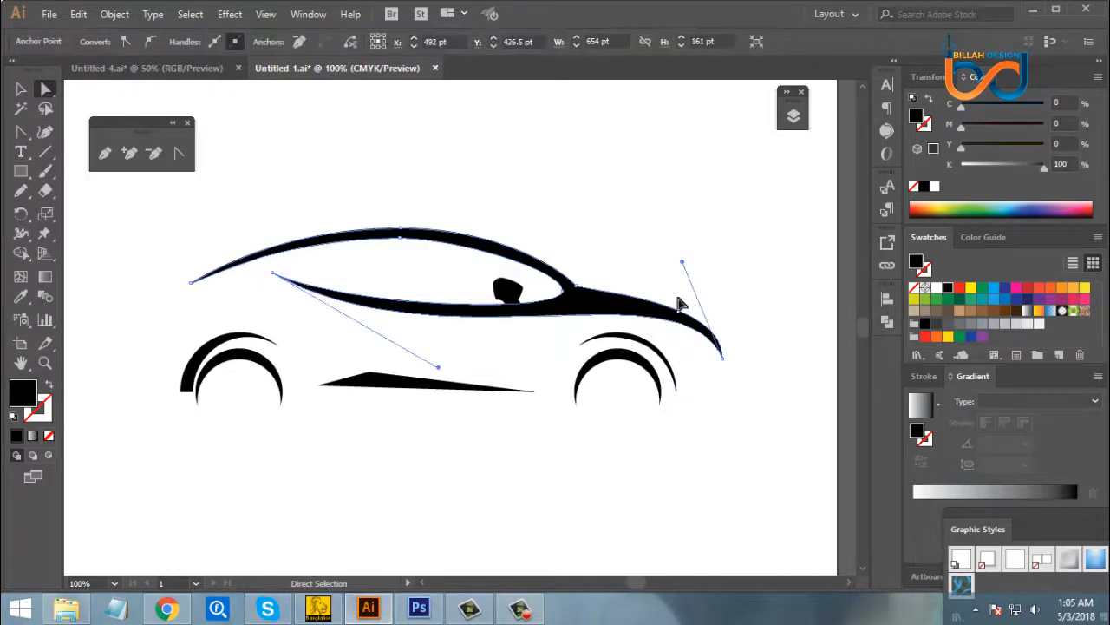
drag(683, 262, 683, 259)
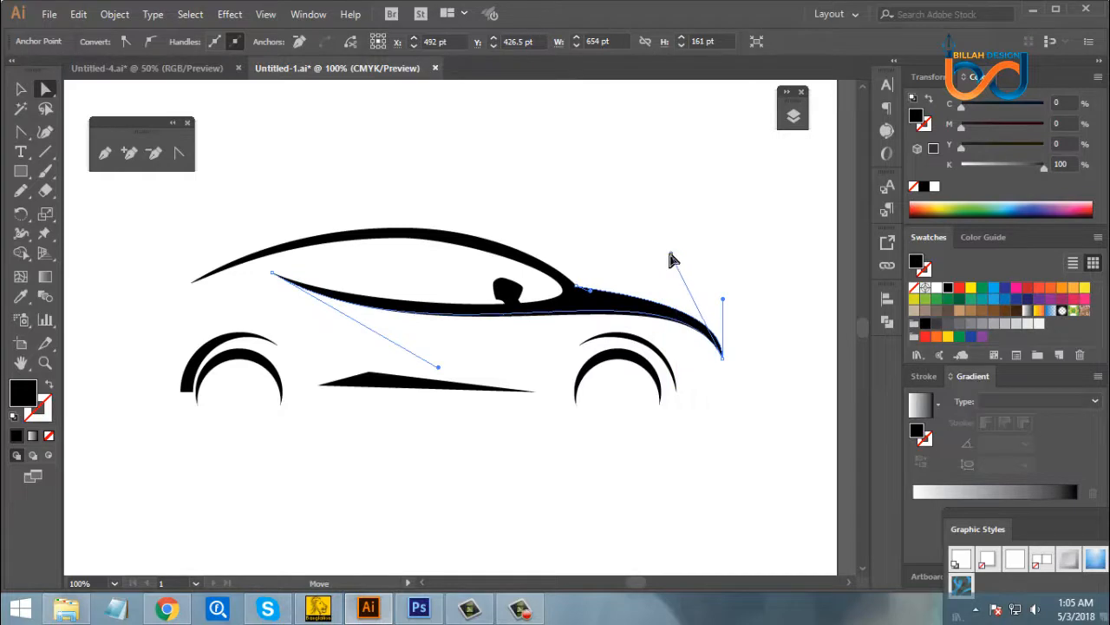
click(699, 359)
click(722, 356)
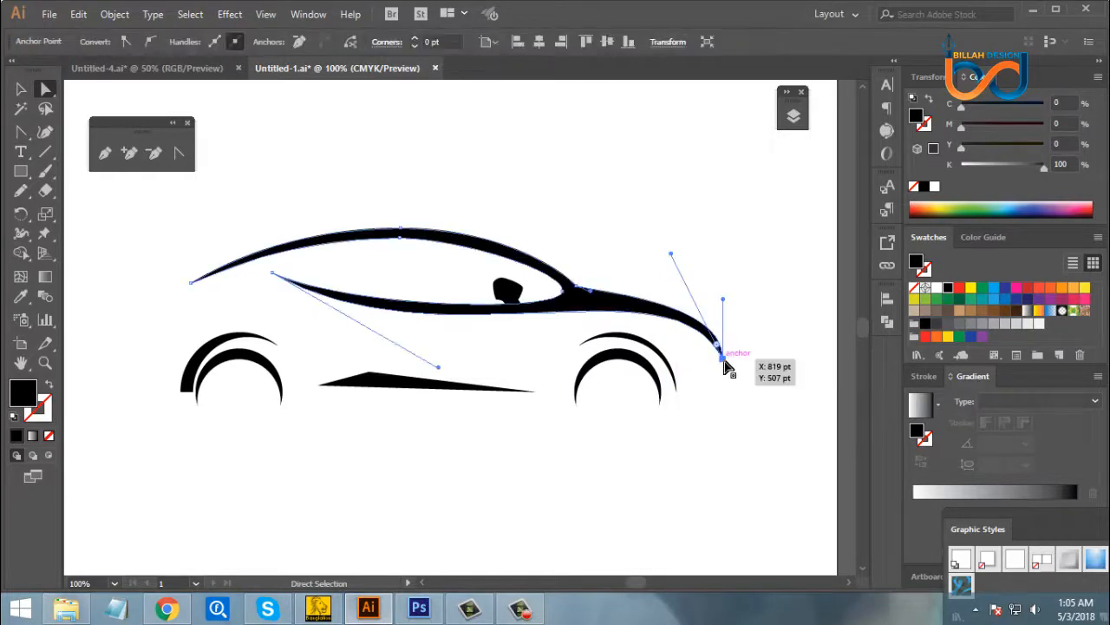
drag(724, 365, 725, 374)
drag(724, 309, 699, 318)
click(751, 379)
drag(671, 262, 676, 249)
click(723, 434)
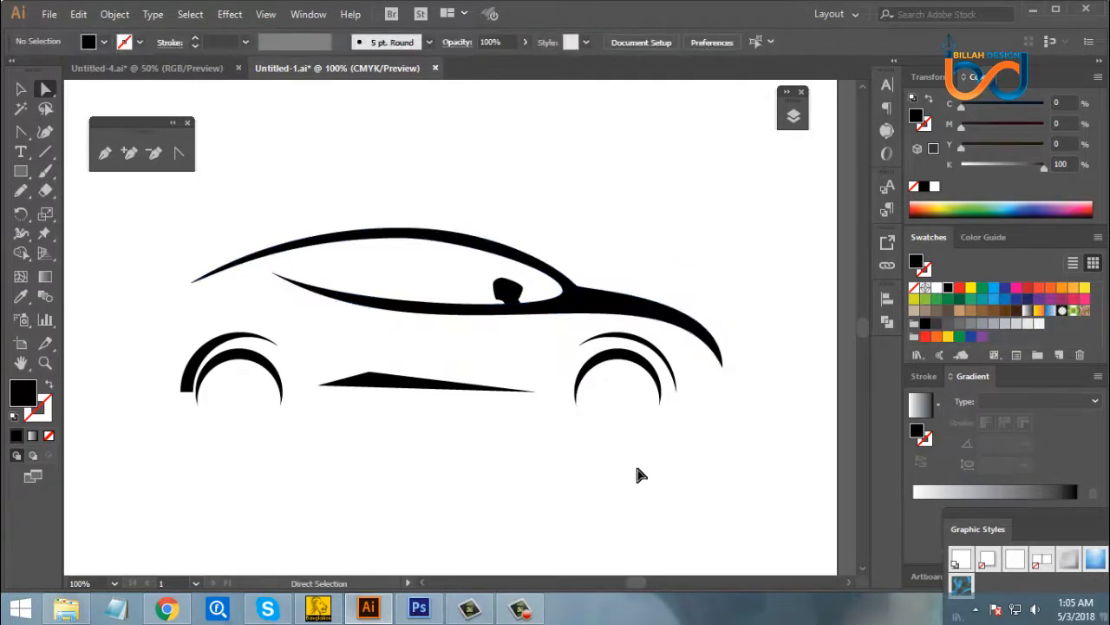
- Examine the side mirror and window area up close, and the whole car silhouette on the artboard
key(space)
drag(575, 460, 634, 448)
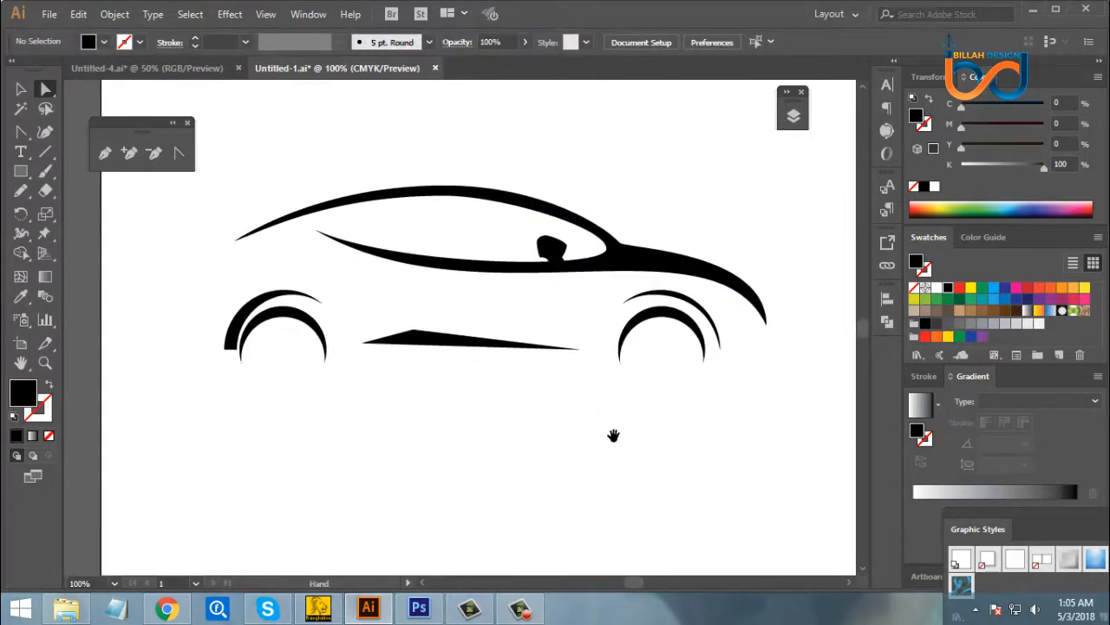
key(ctrl+equal)
key(ctrl+equal)
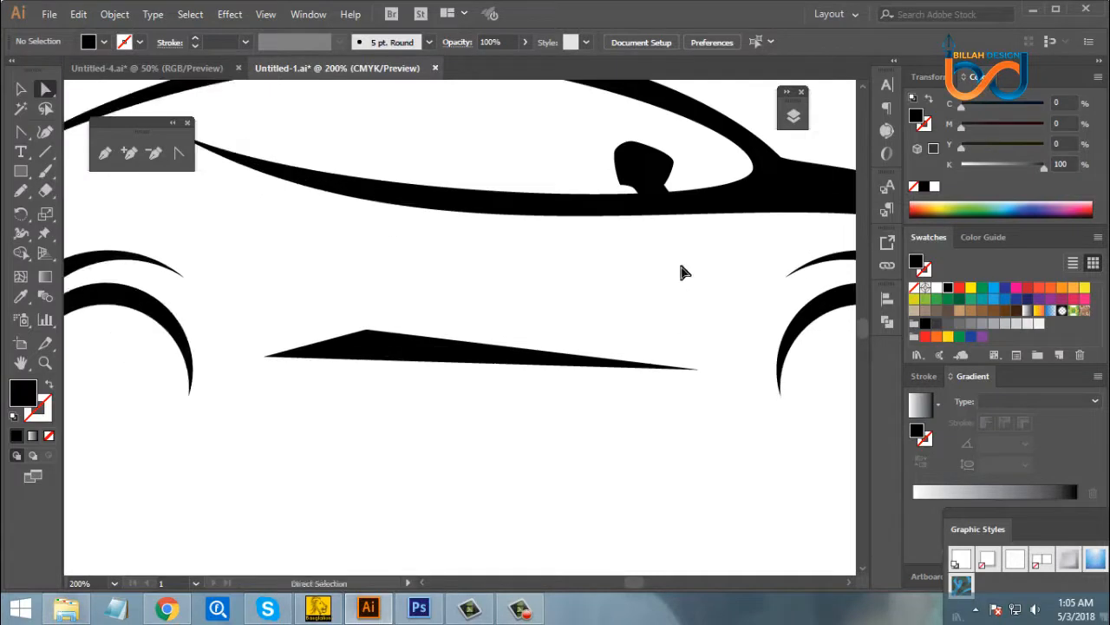
key(space)
drag(681, 270, 640, 396)
drag(581, 342, 602, 315)
click(657, 364)
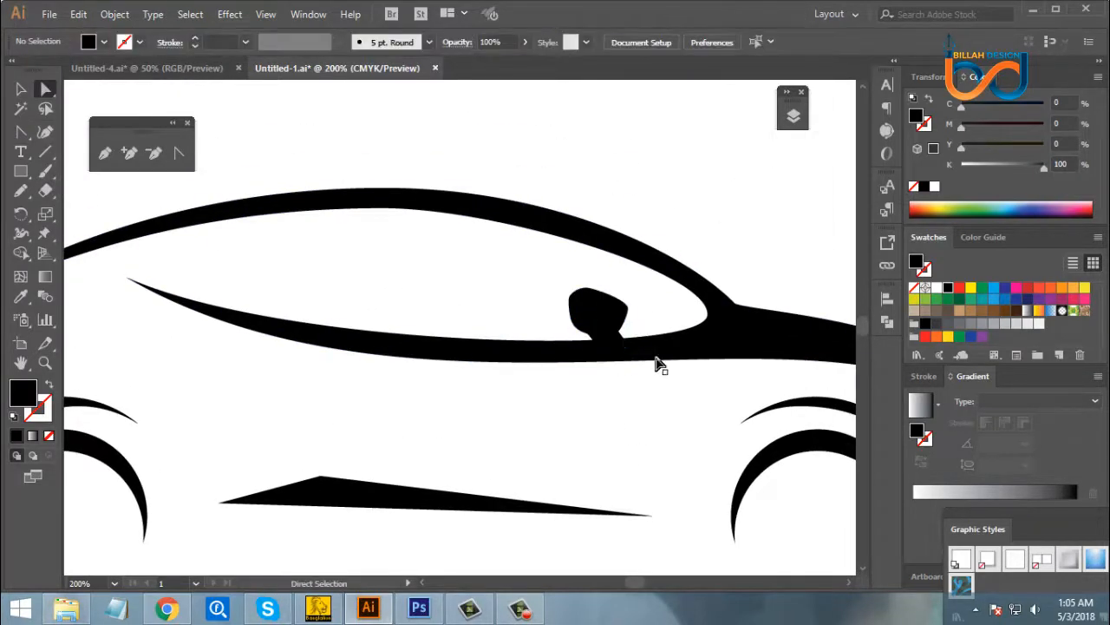
click(574, 305)
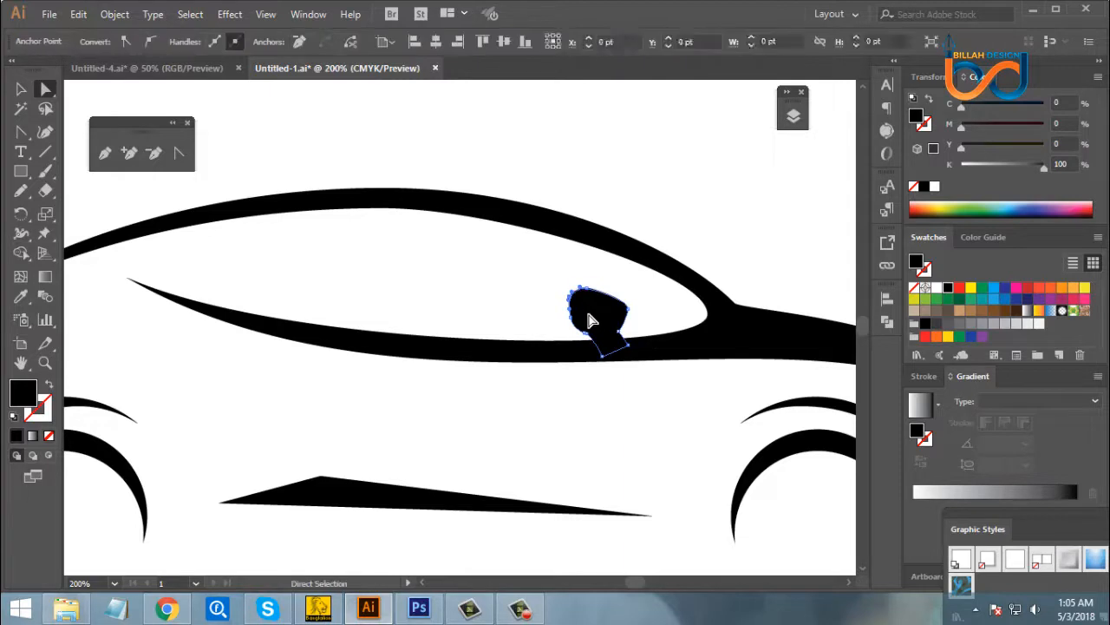
click(653, 410)
key(ctrl+minus)
key(ctrl+minus)
key(ctrl+minus)
key(ctrl+minus)
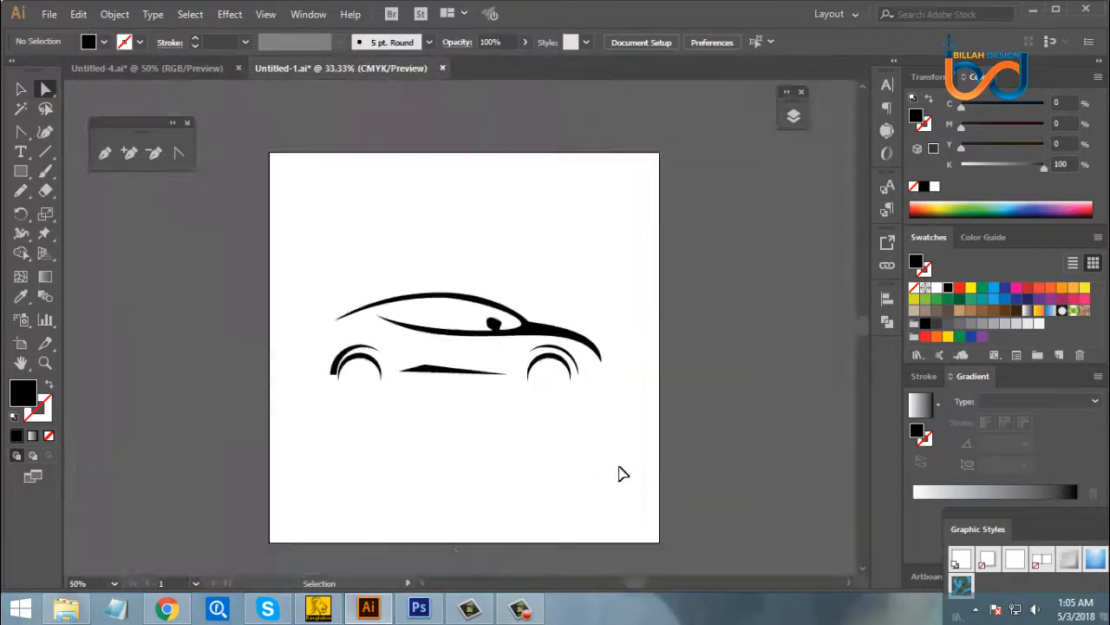
key(ctrl+equal)
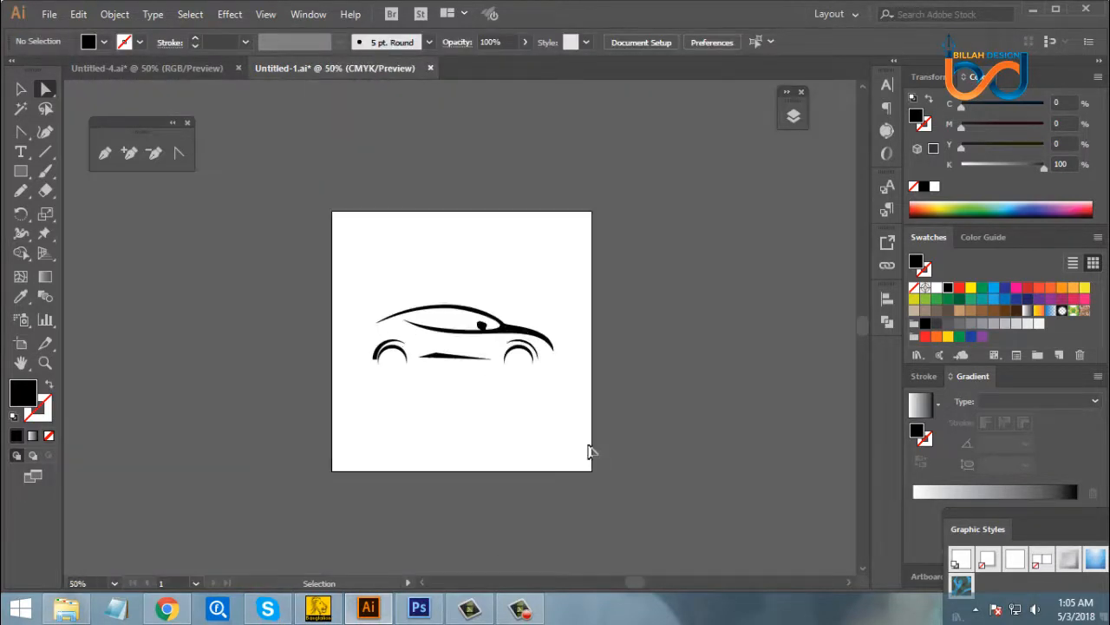
key(ctrl+equal)
key(ctrl+equal)
key(ctrl+equal)
drag(570, 494, 601, 472)
drag(476, 488, 530, 478)
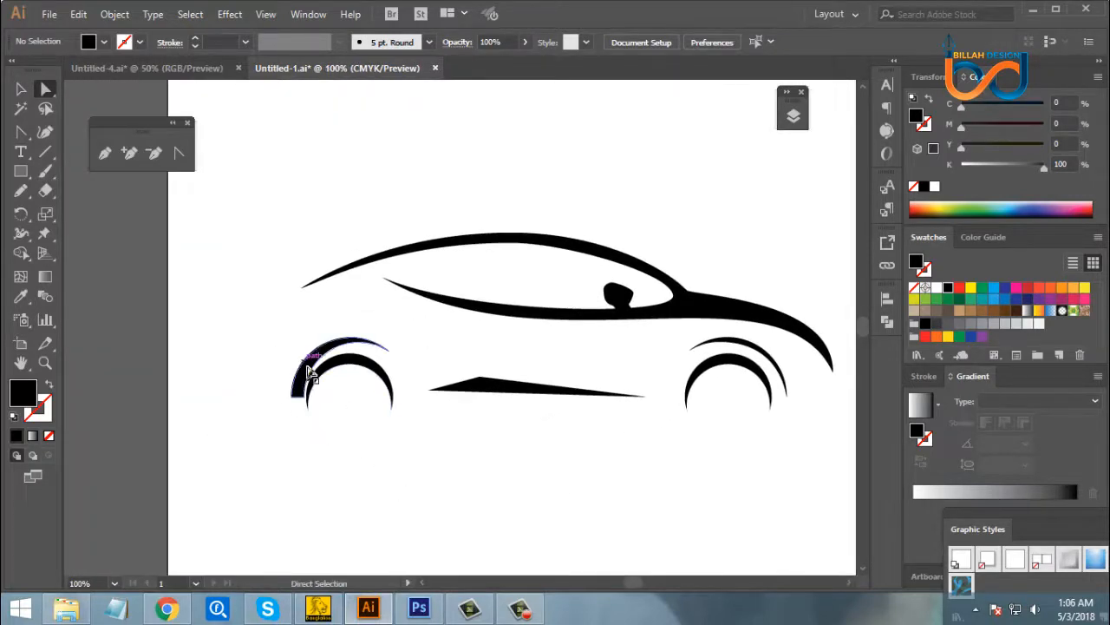
- Delete the outer arch above the rear wheel
drag(302, 368, 239, 363)
key(Delete)
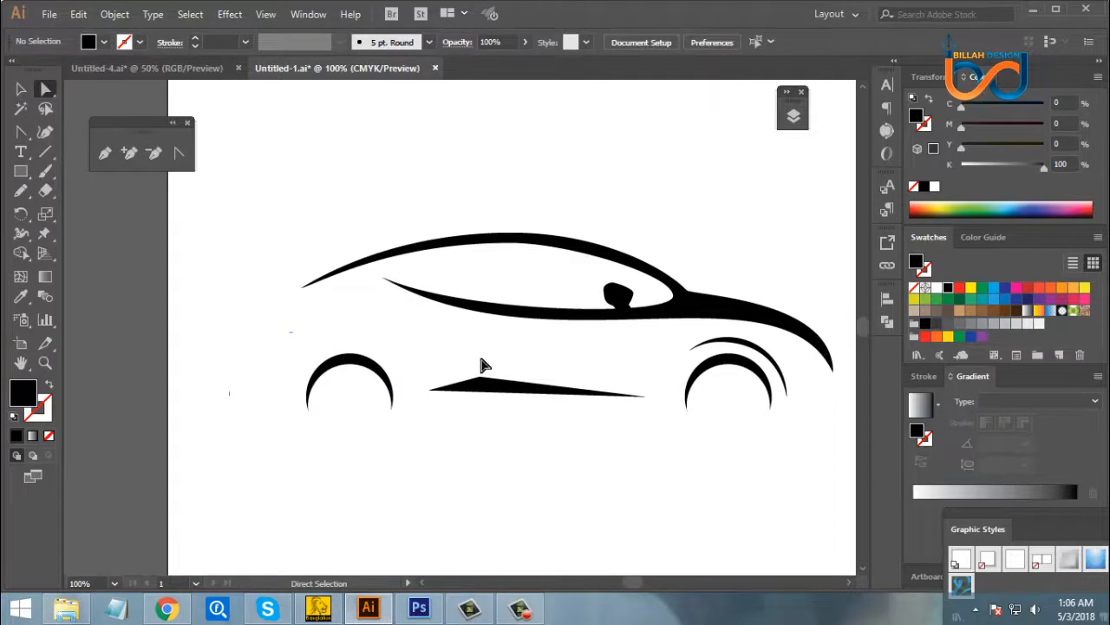
drag(474, 343, 481, 343)
drag(496, 448, 445, 439)
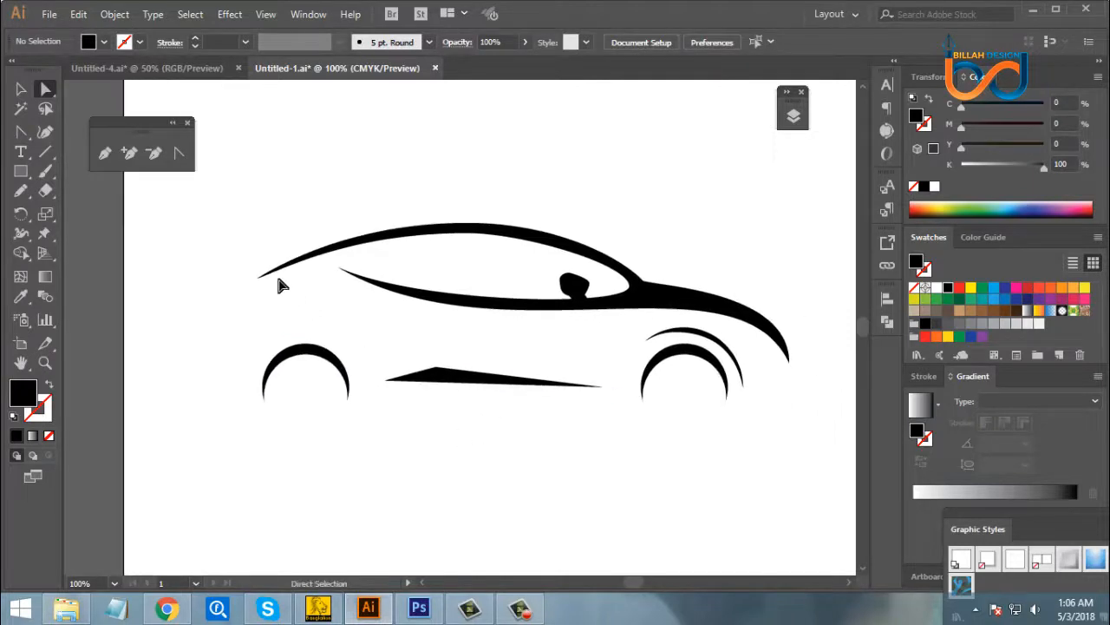
- Move the rear tip of the roof line slightly up and backward to extend the tail
drag(273, 295, 272, 293)
drag(261, 276, 250, 278)
click(330, 302)
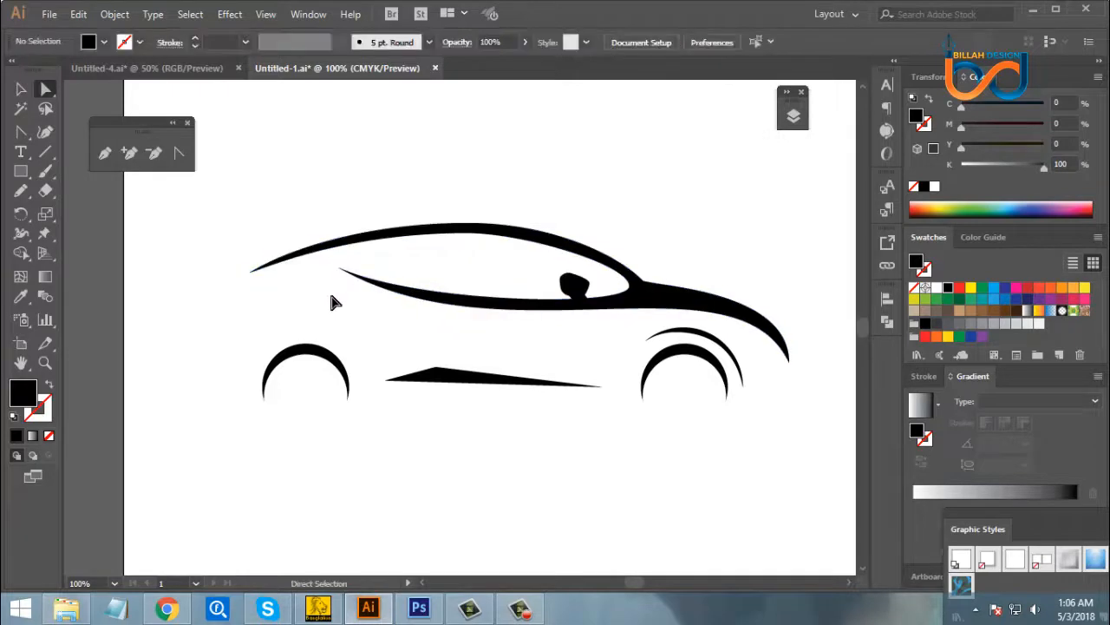
- Draw a black rear-end shape with the Pen tool behind the rear wheel, a curved arrowhead reaching from beside the wheel to below the roof tail
click(104, 153)
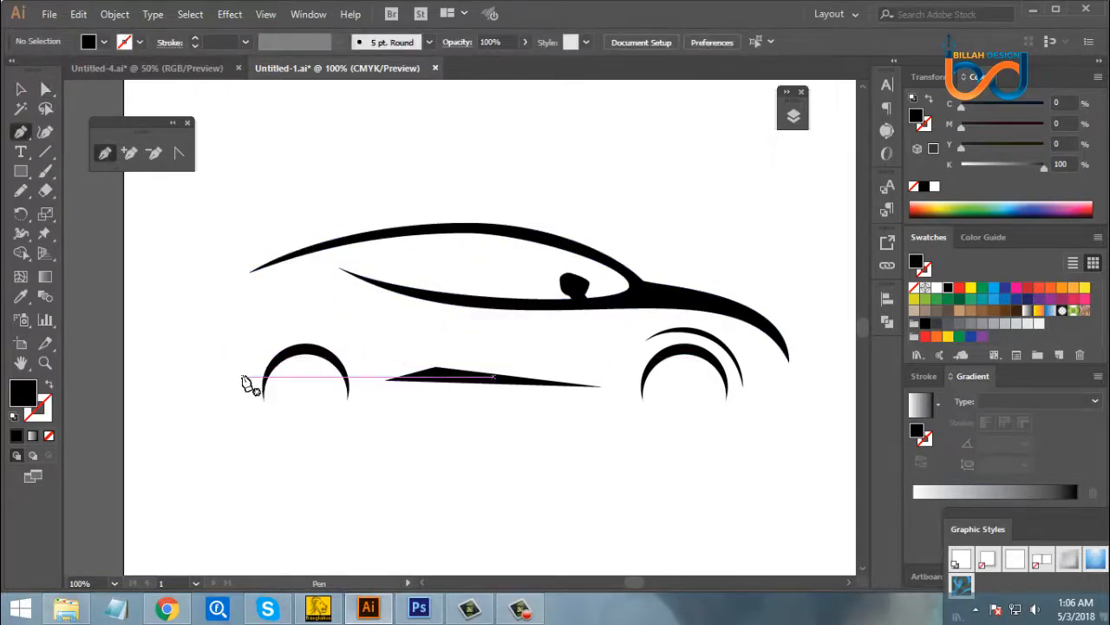
click(243, 376)
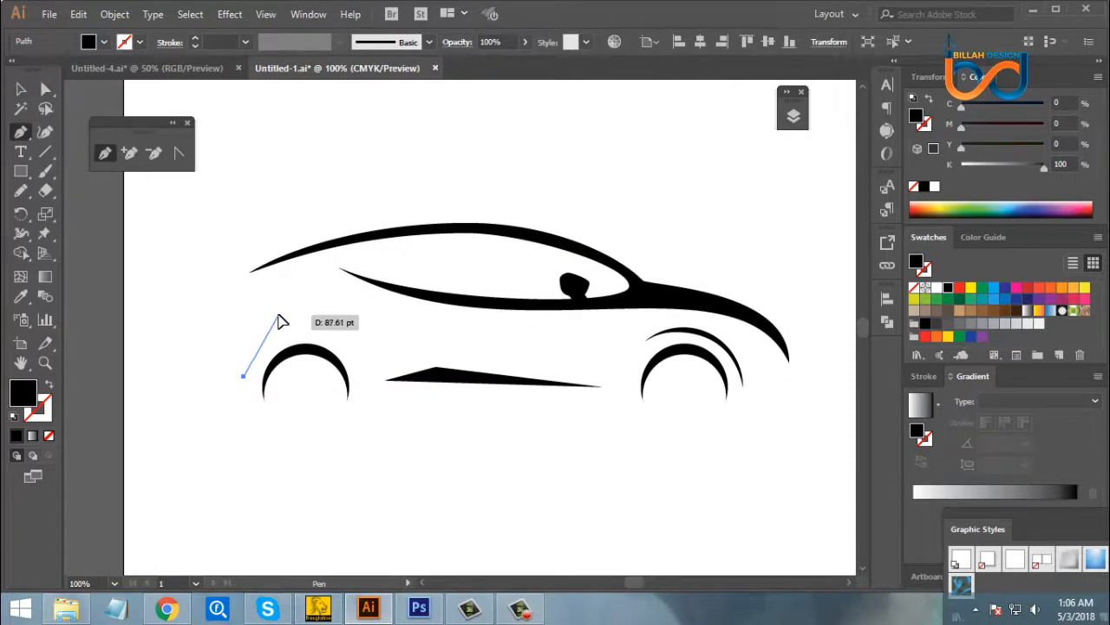
drag(278, 315, 265, 286)
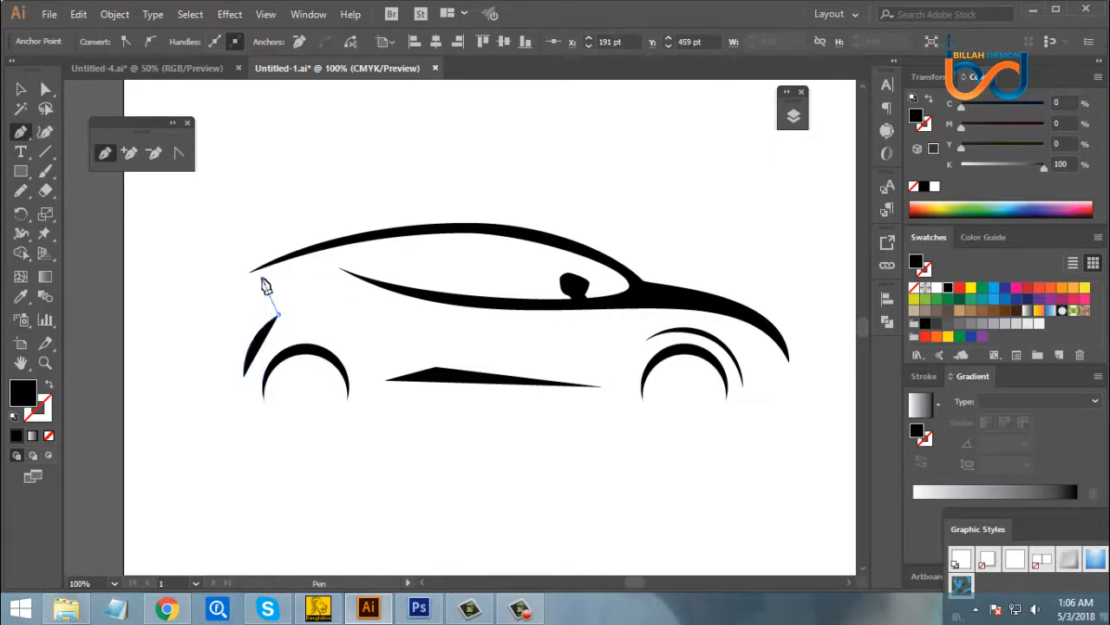
click(262, 279)
click(305, 307)
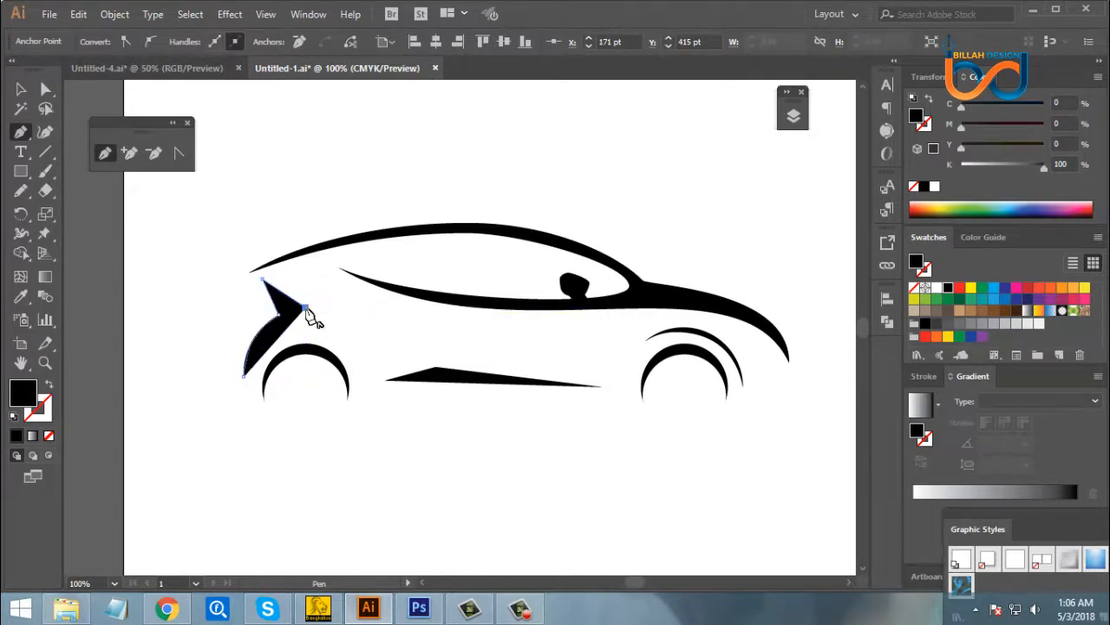
drag(245, 375, 241, 396)
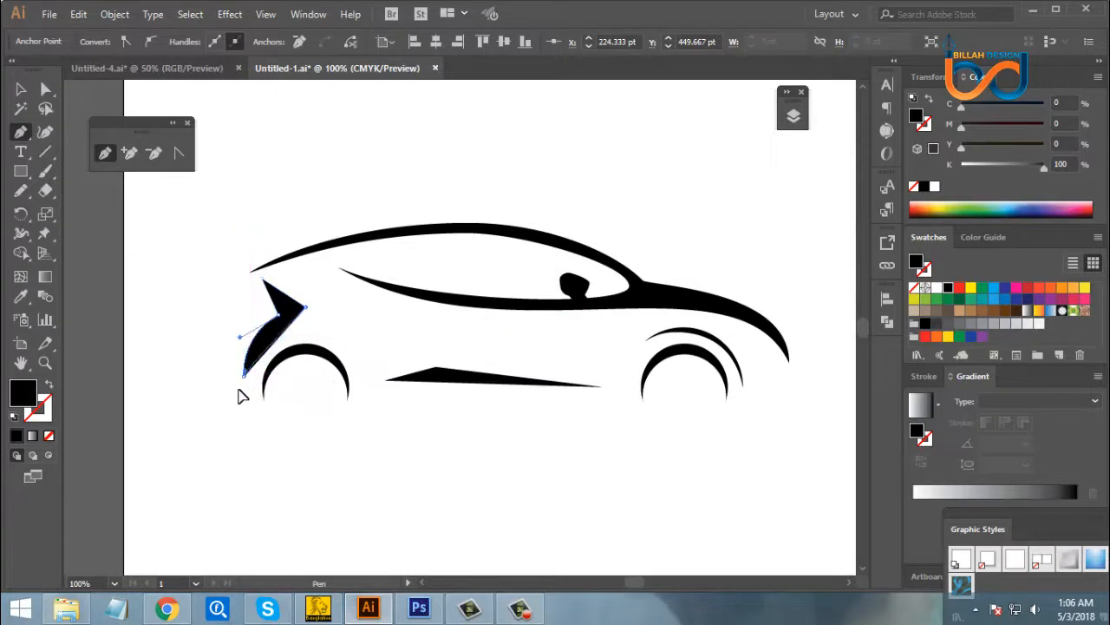
- Reposition the upper tip, inner notch and front point of the rear-end shape, raising the notch slightly
click(44, 91)
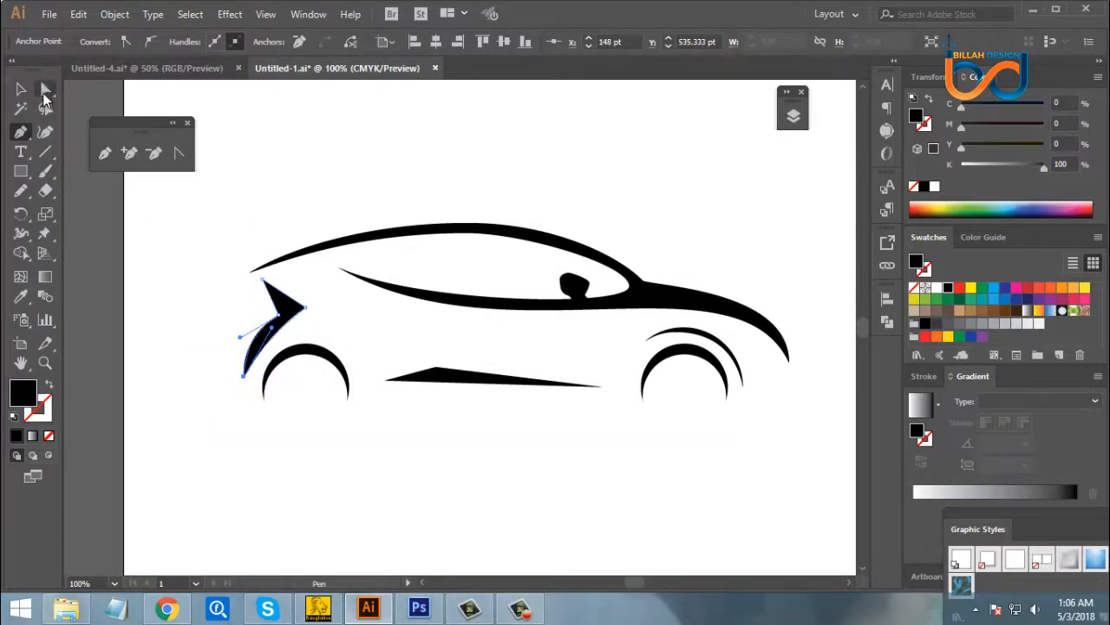
click(208, 256)
drag(308, 311, 309, 318)
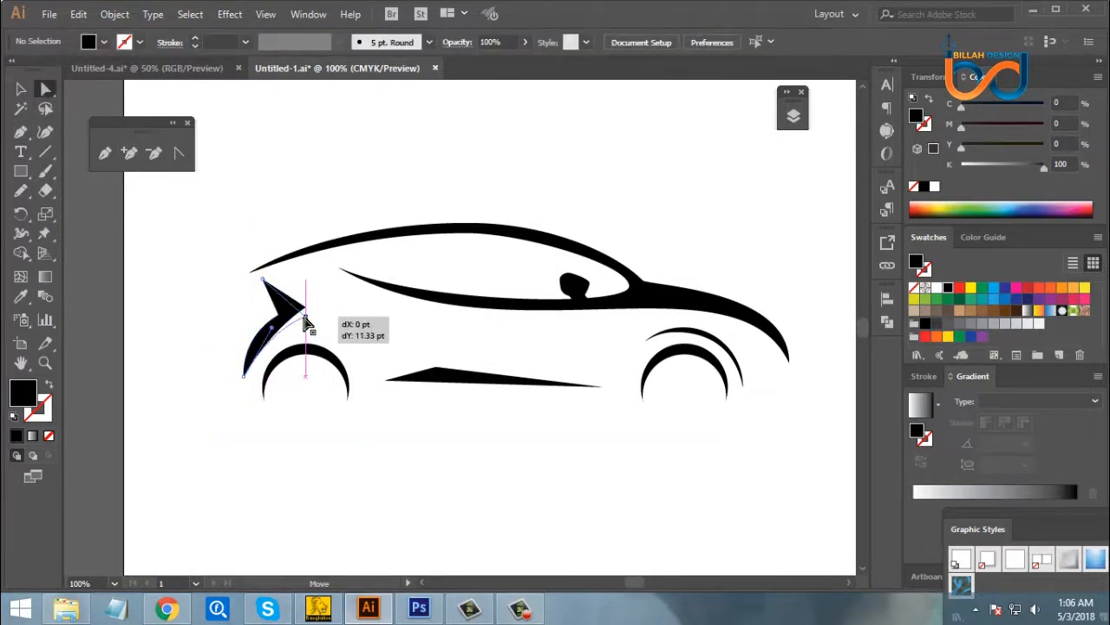
drag(263, 280, 262, 287)
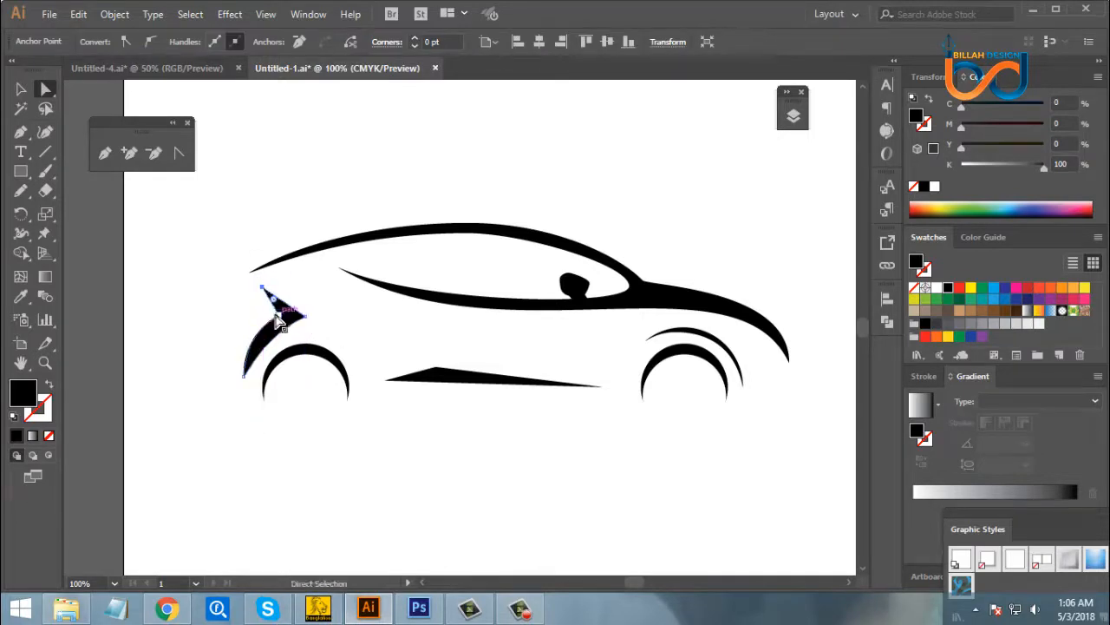
click(278, 315)
shift+click(305, 318)
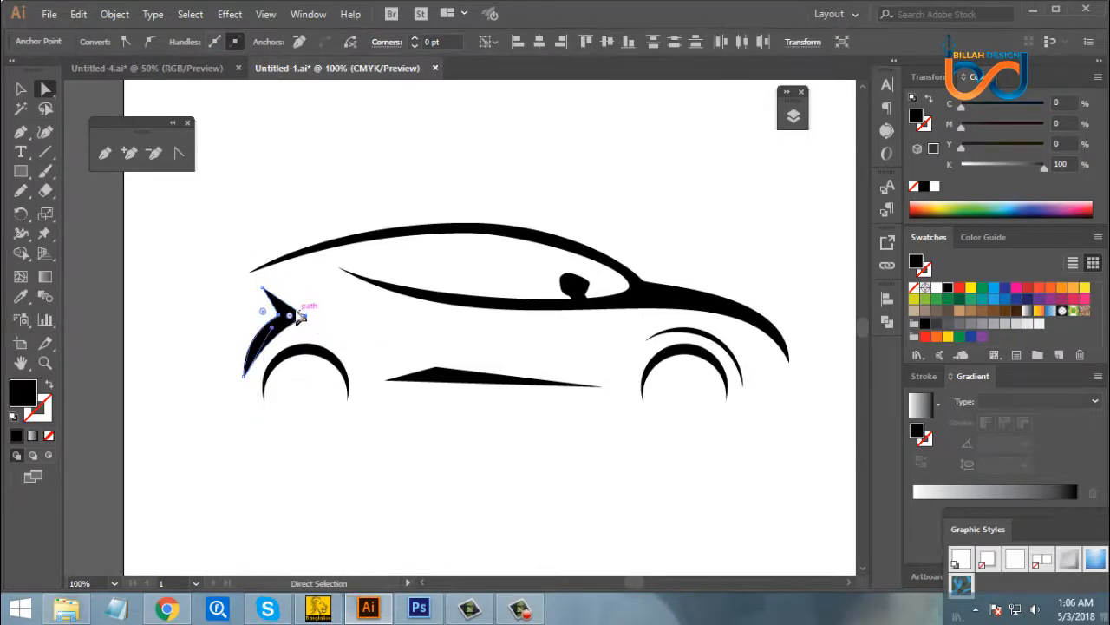
shift+click(263, 287)
drag(293, 313, 295, 305)
click(378, 341)
- Extend the lower tip of the rear-end shape slightly downward behind the rear wheel
key(space)
drag(423, 450, 481, 451)
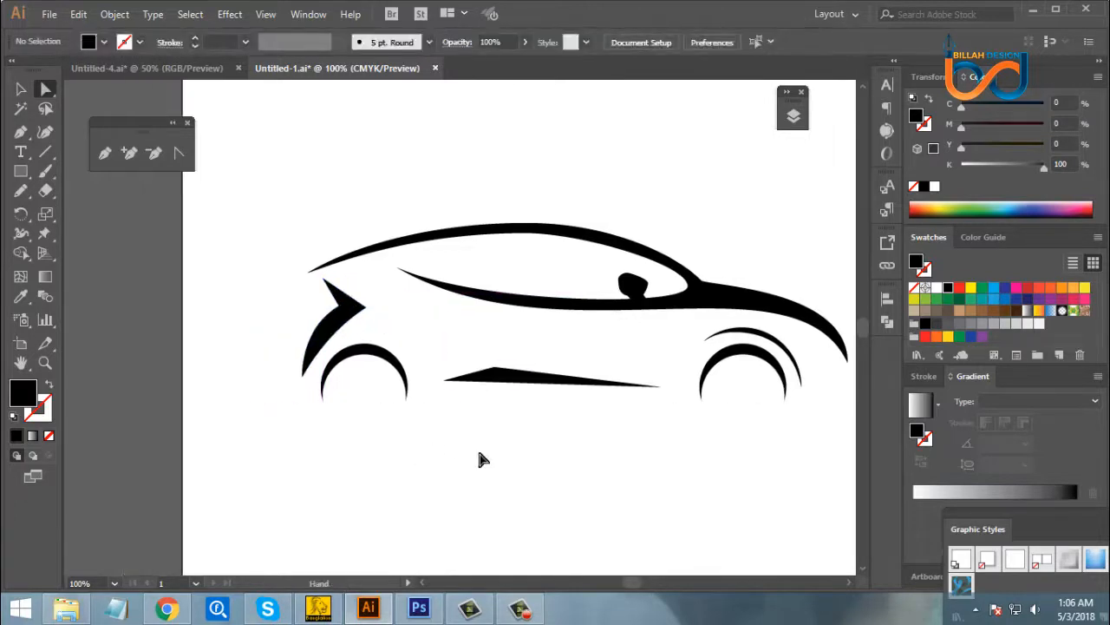
key(ctrl+plus)
key(space)
drag(289, 381, 330, 386)
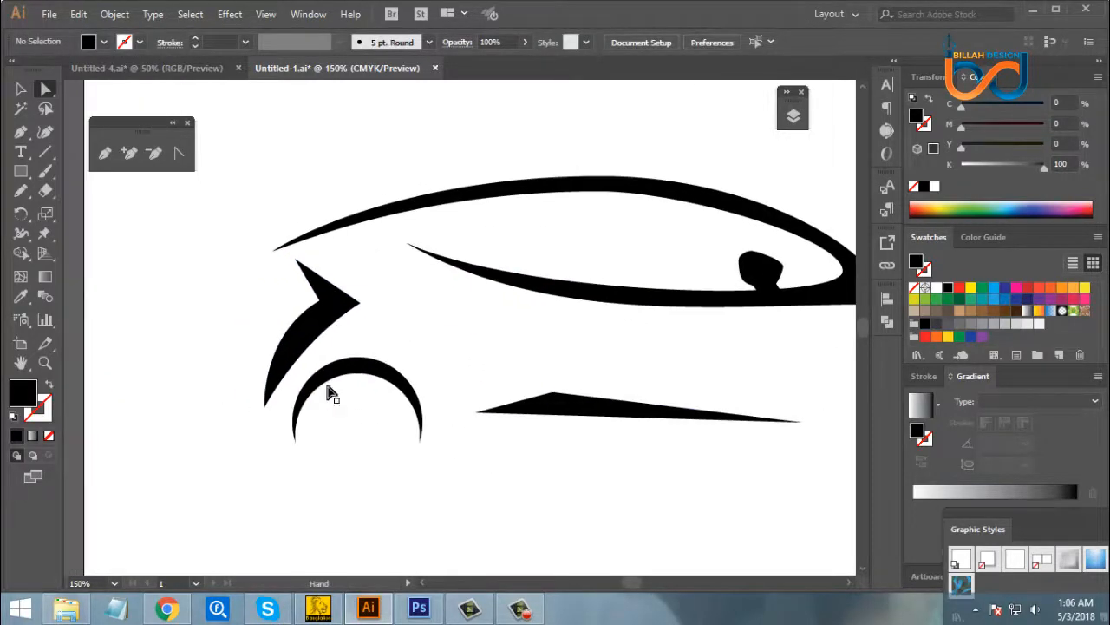
drag(232, 386, 264, 418)
- Bend the lower front edge of the rear-end shape into a curve that follows the rear wheel arch
drag(313, 351, 299, 343)
key(ctrl+z)
click(300, 464)
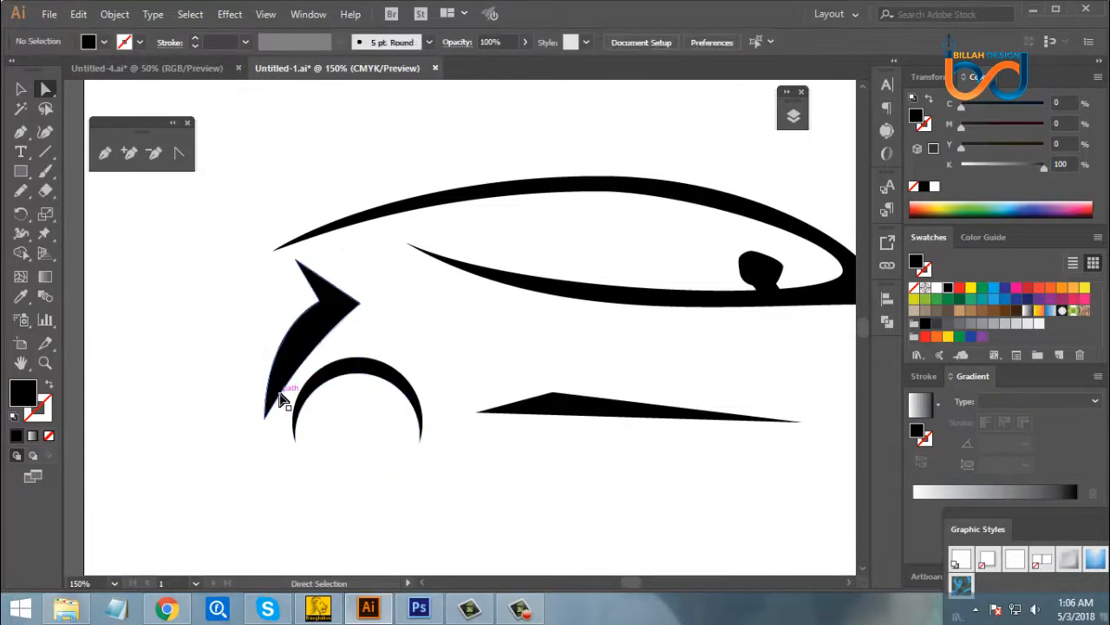
click(300, 364)
drag(305, 349, 284, 324)
click(451, 317)
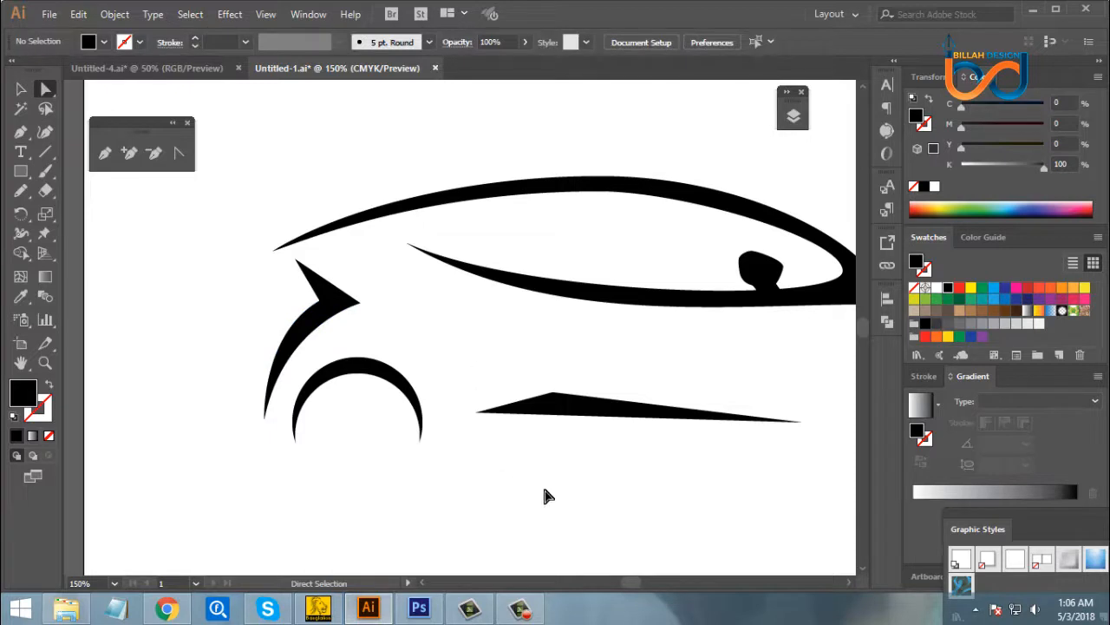
- Move the rear notch point of the rear-end shape slightly down and backward, and shorten its curve handle
scroll(449, 416, right, 2)
click(277, 301)
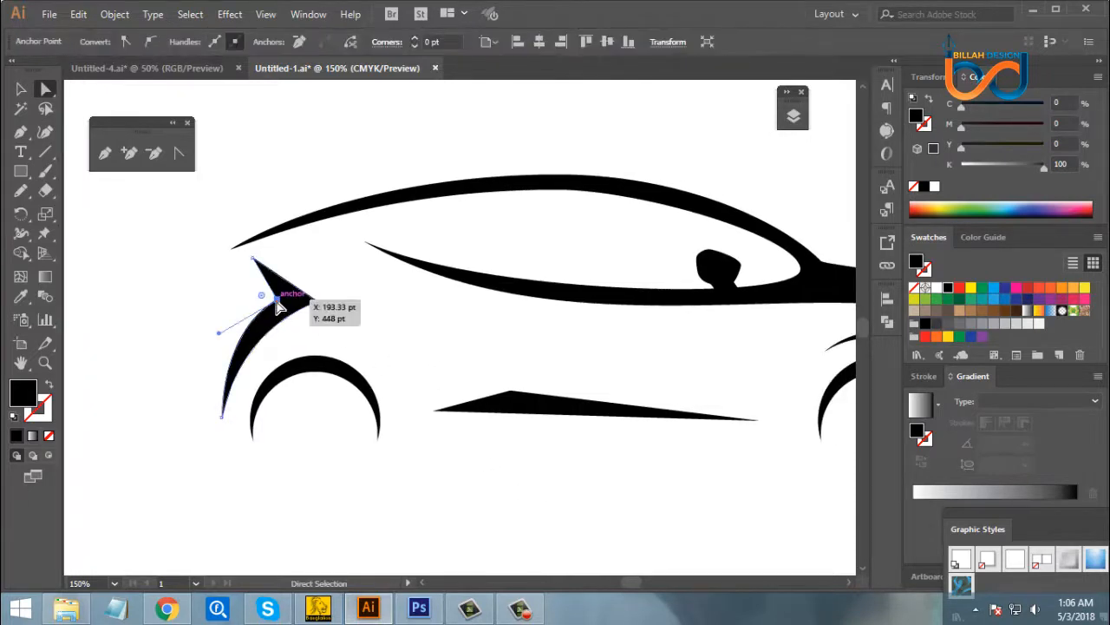
drag(277, 301, 265, 310)
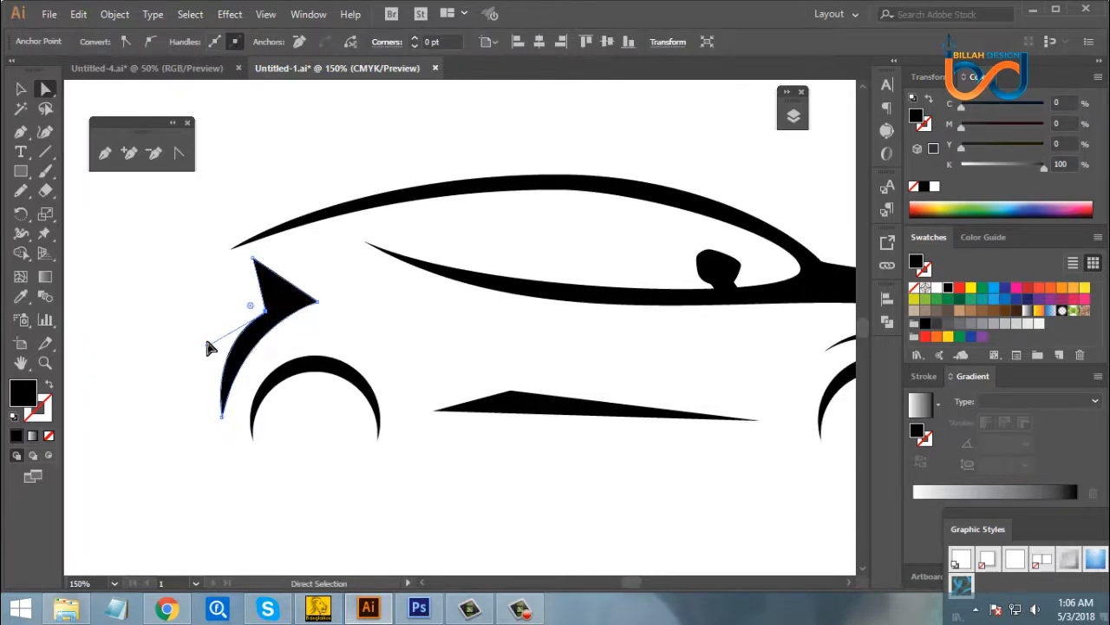
mouse_move(207, 344)
mouse_down()
mouse_move(222, 333)
mouse_move(214, 336)
mouse_up()
click(365, 337)
- Curve the upper front edge of the rear-end shape inward with the Anchor Point tool
click(307, 294)
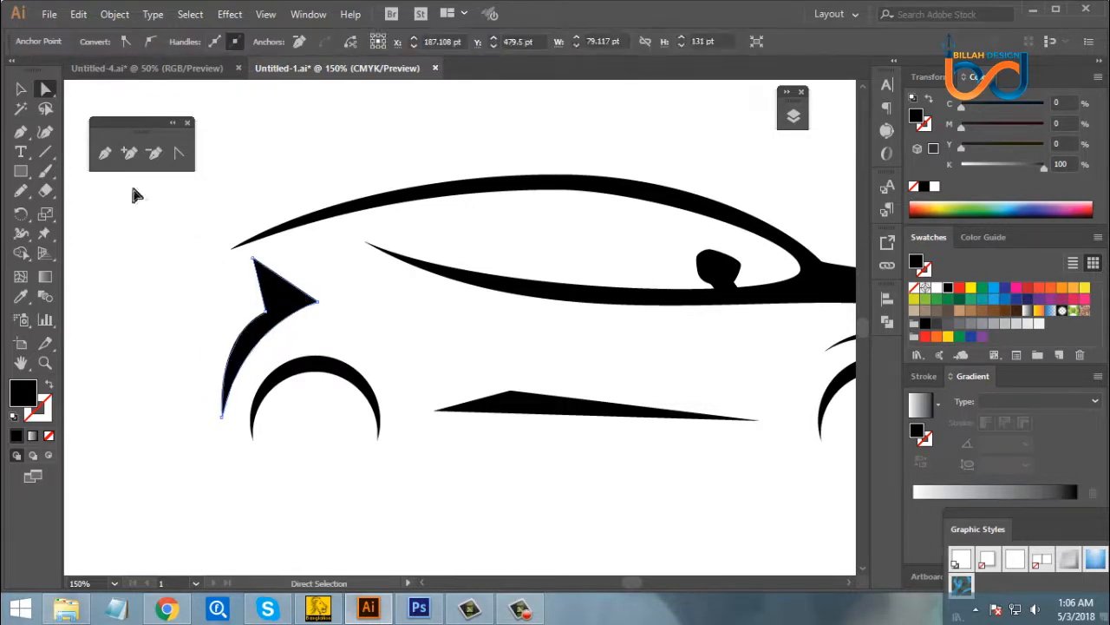
click(177, 157)
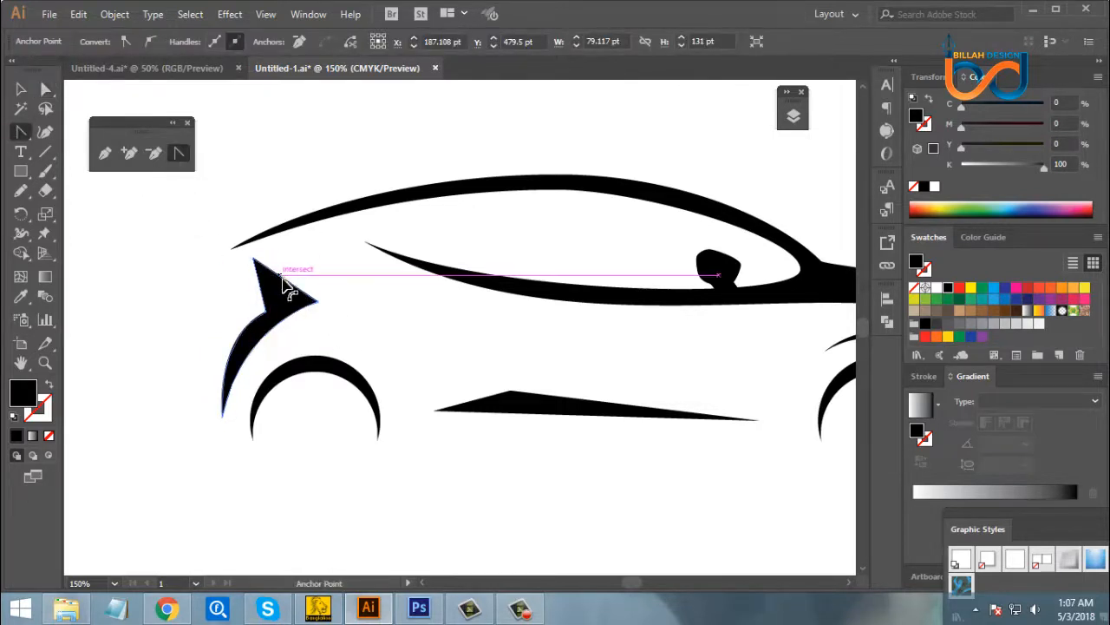
drag(284, 283, 290, 290)
click(46, 90)
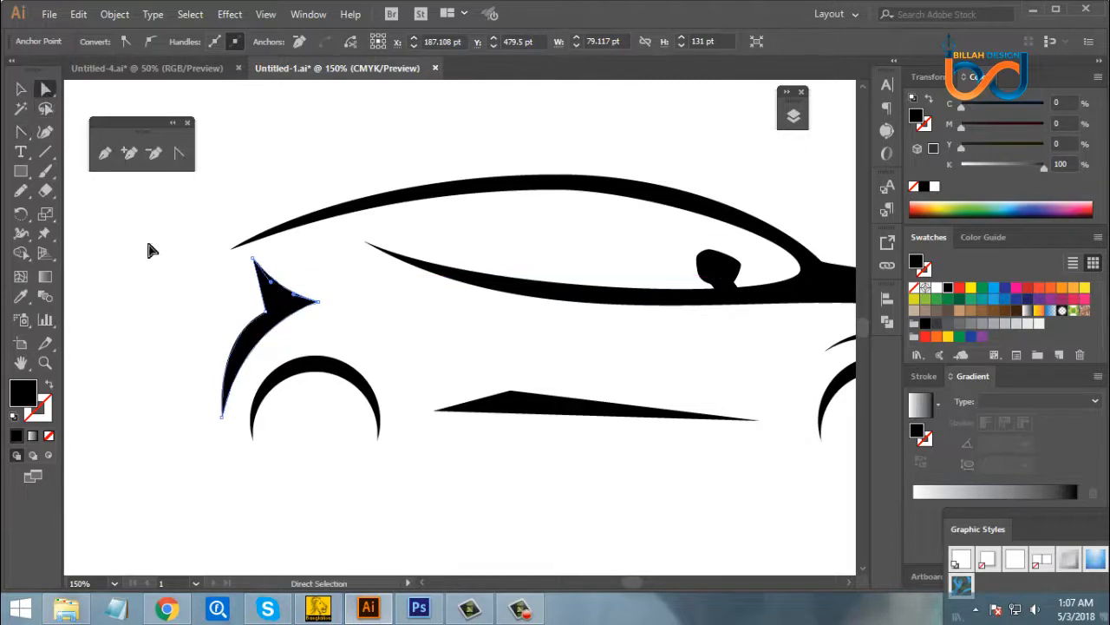
click(147, 238)
- Shift the notch point of the rear-end shape slightly up and forward and lengthen its curve handle
click(266, 312)
drag(266, 318, 271, 308)
drag(217, 332, 206, 339)
click(203, 312)
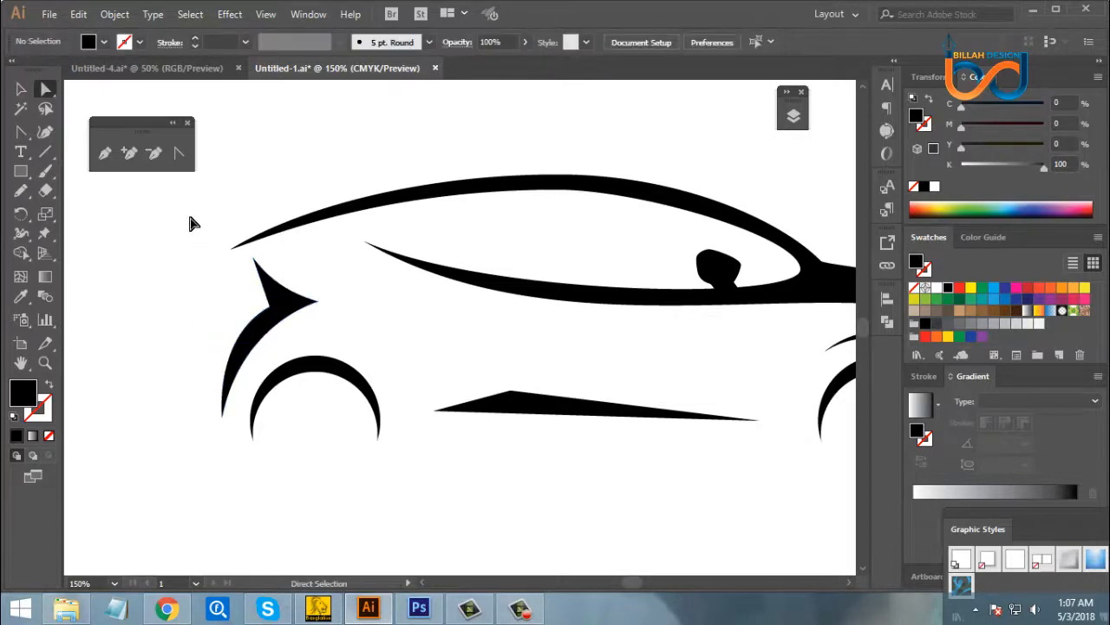
- Bow the short rear edge between the upper tip and the notch outward with the Anchor Point tool
click(180, 153)
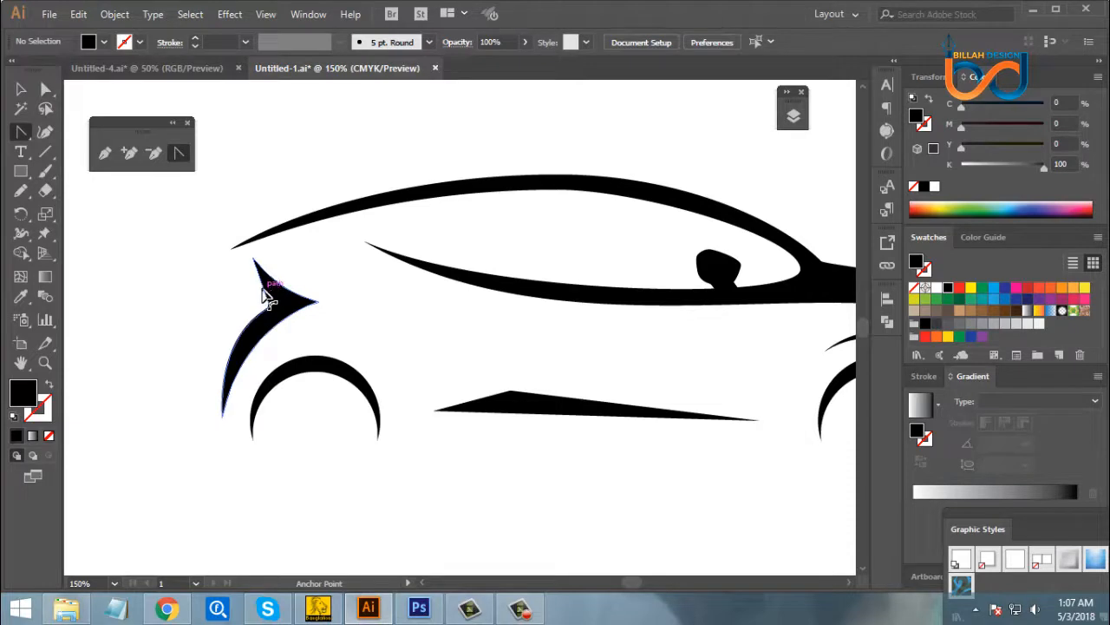
click(256, 270)
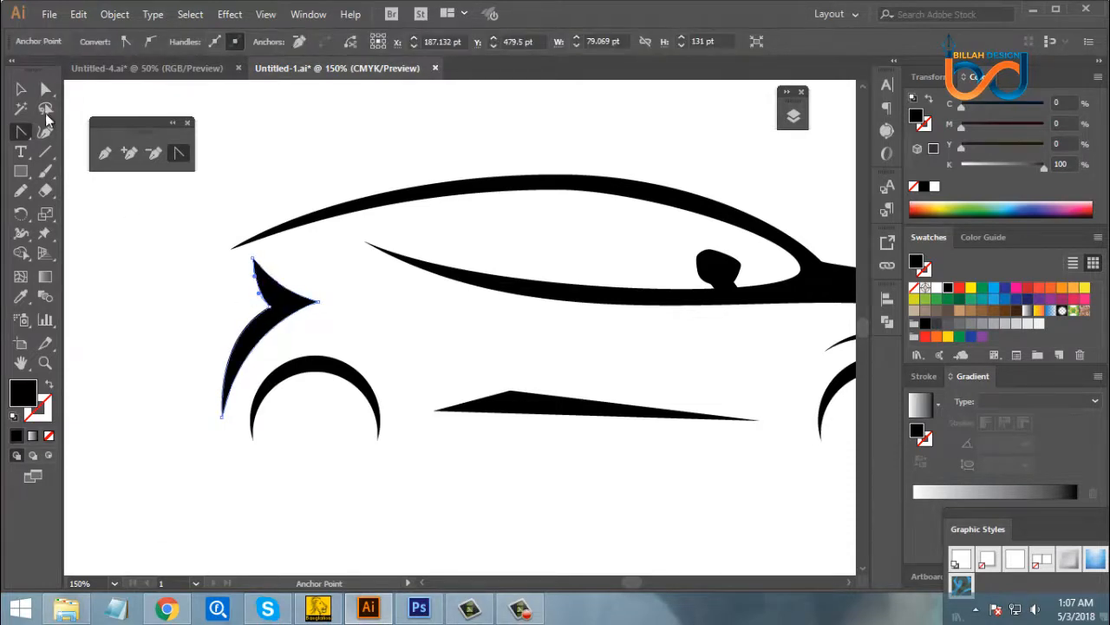
click(48, 89)
click(304, 331)
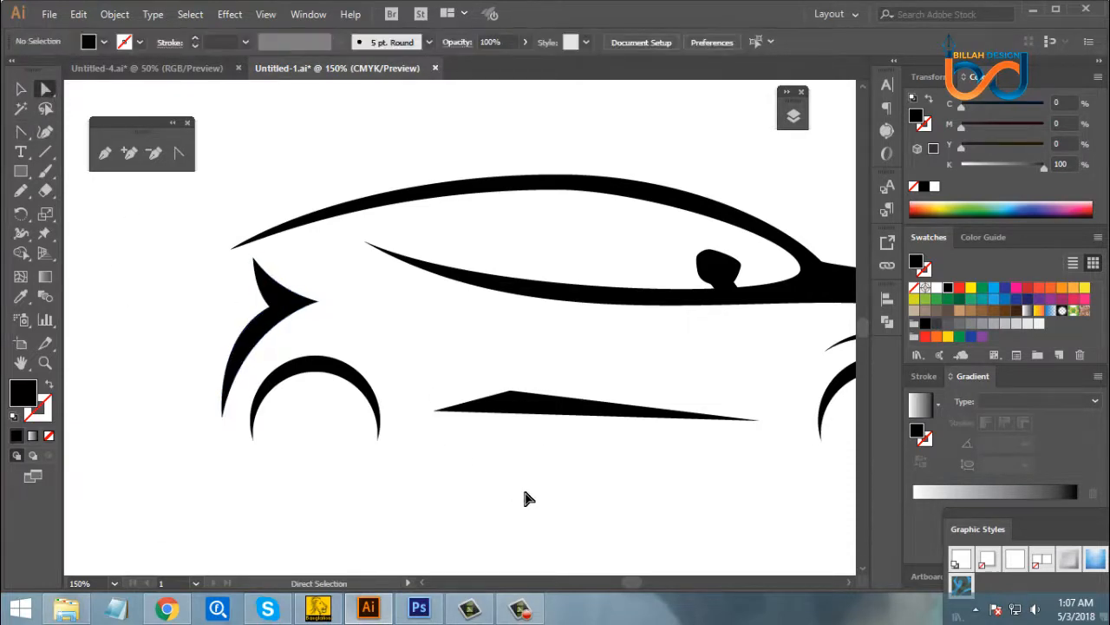
- Nudge the notch point of the rear-end shape three increments forward to thin the shape
key(ctrl+minus)
key(ctrl+minus)
key(ctrl+minus)
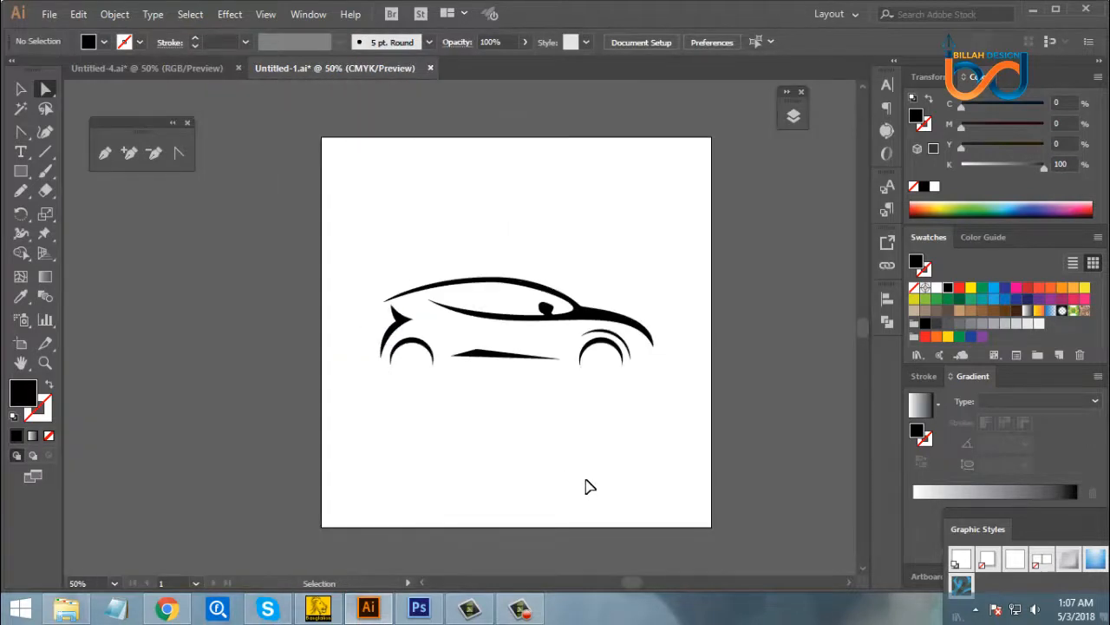
key(ctrl+plus)
key(ctrl+plus)
key(ctrl+plus)
key(ctrl+plus)
drag(354, 343, 408, 342)
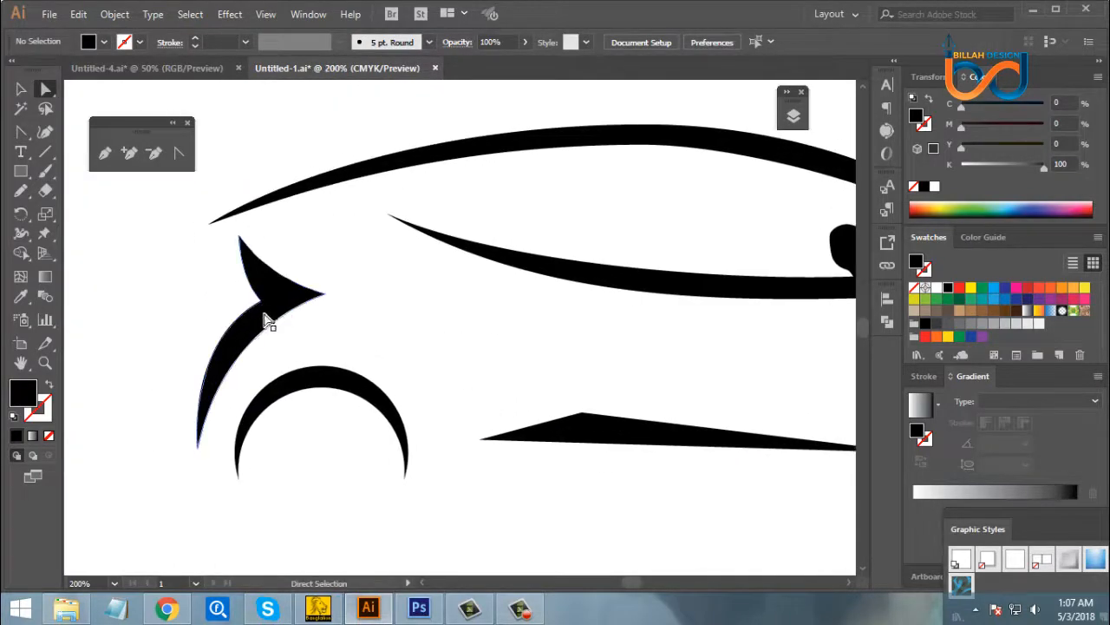
click(267, 307)
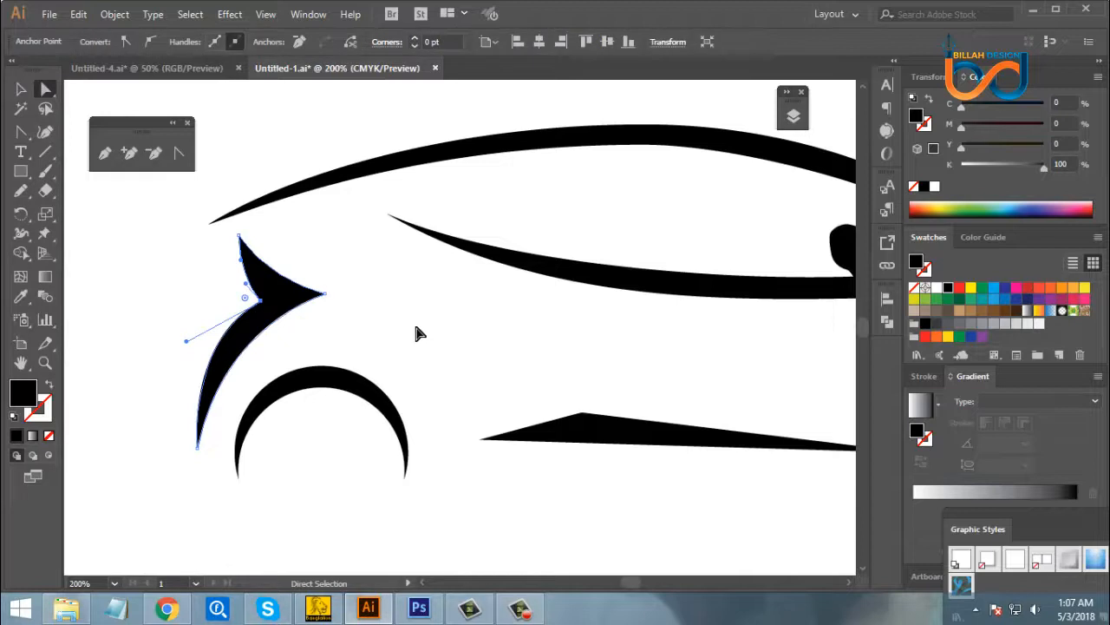
key(Right)
key(Right)
key(Right)
key(Right)
key(Right)
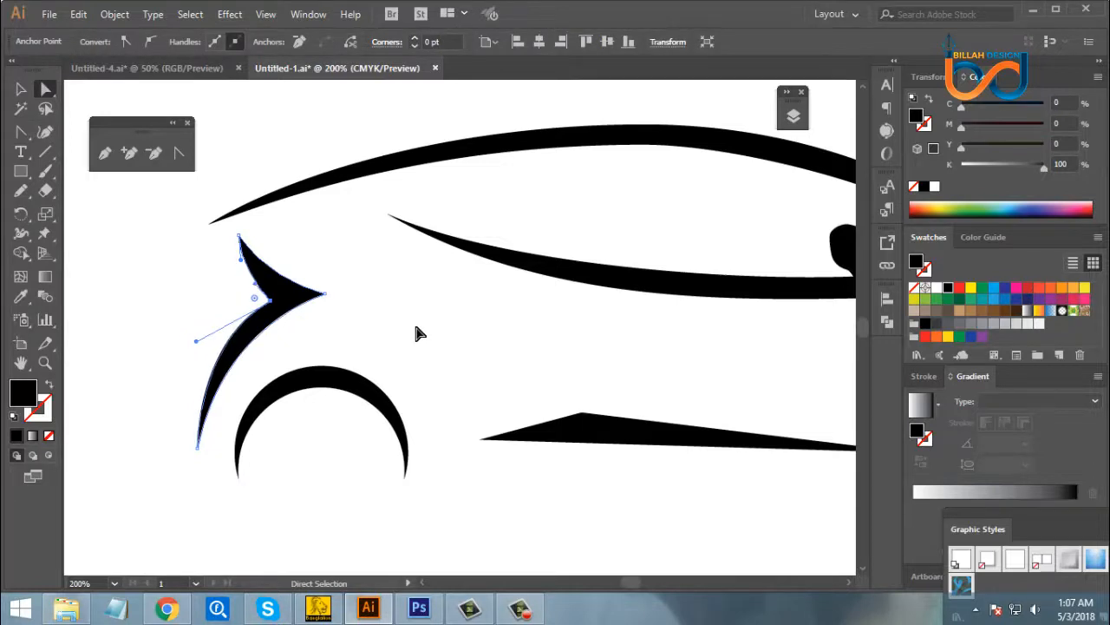
click(512, 510)
- Examine the whole car silhouette on the artboard to judge the proportions of the rear end
drag(587, 495, 531, 464)
key(ctrl+minus)
key(ctrl+minus)
key(ctrl+minus)
key(ctrl+minus)
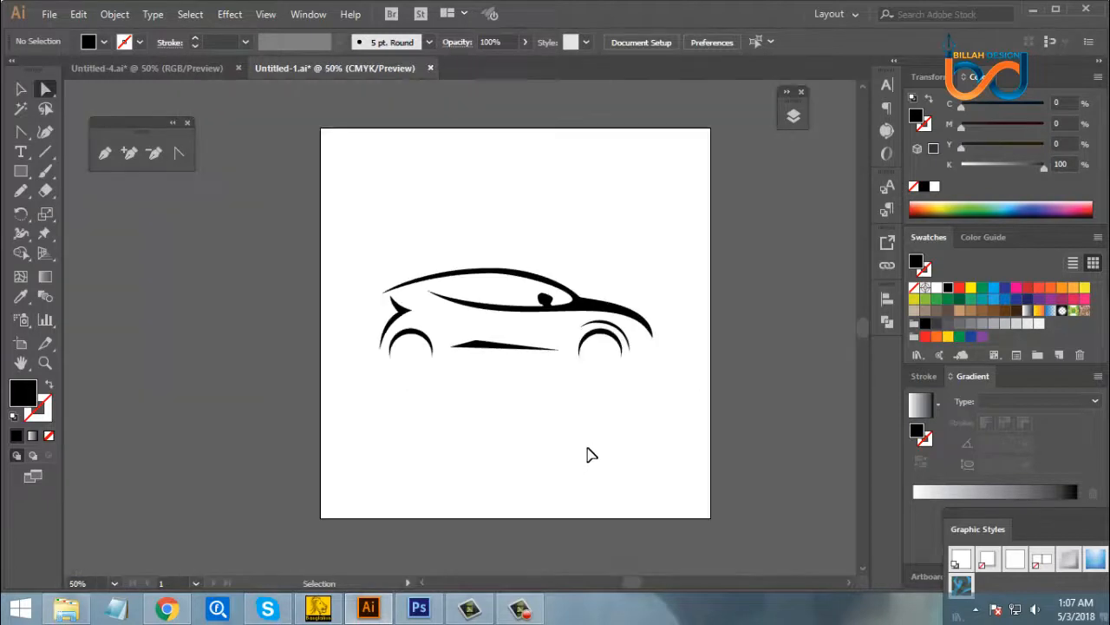
key(ctrl+minus)
key(ctrl+plus)
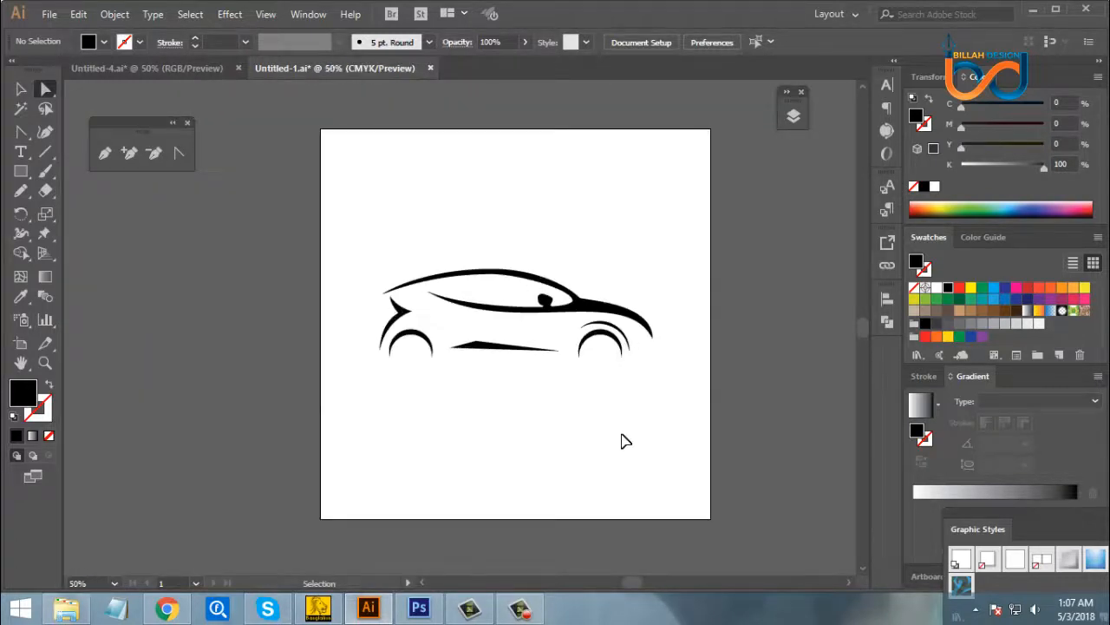
key(ctrl+plus)
key(ctrl+minus)
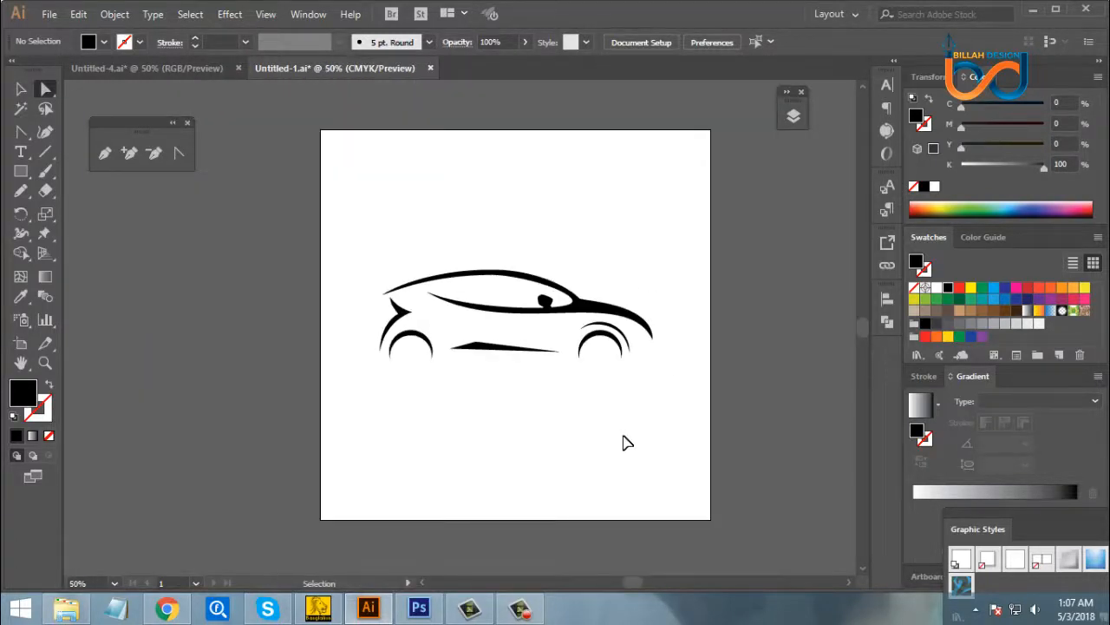
key(ctrl+plus)
drag(667, 451, 649, 446)
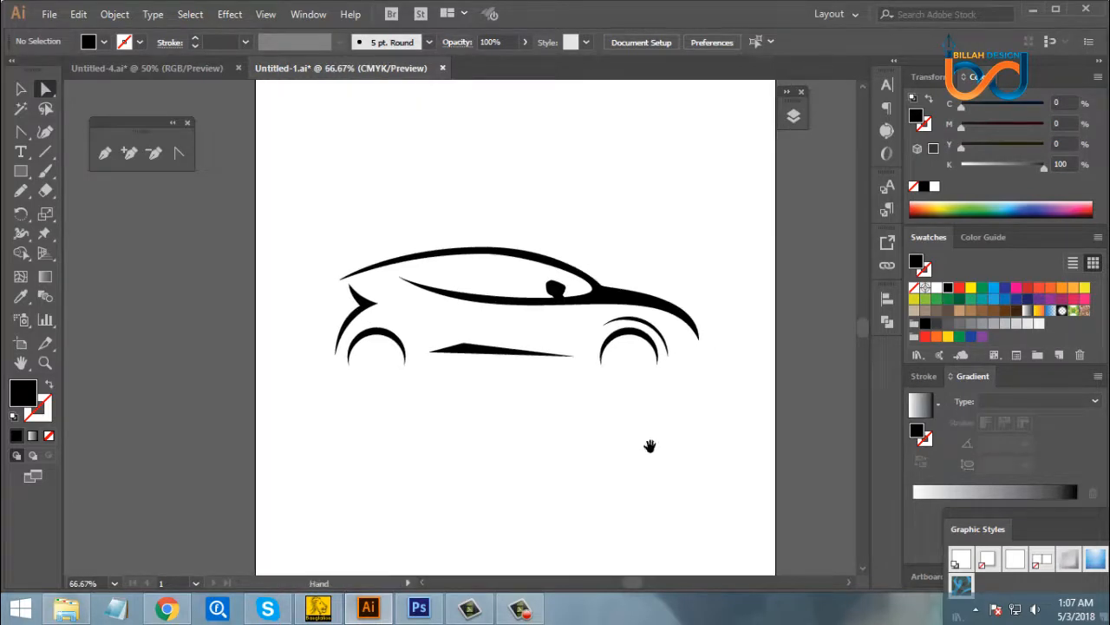
- Lengthen the side sill shape by moving its rear points toward the rear wheel and its front tip toward the front wheel
click(469, 351)
click(458, 406)
drag(457, 362, 469, 370)
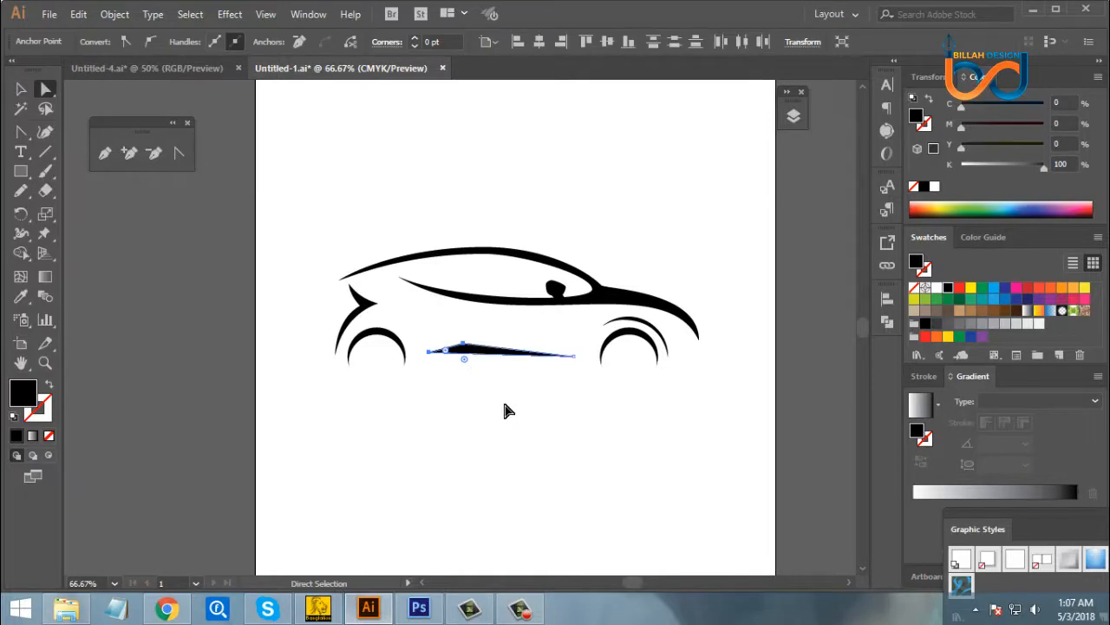
key(Left)
key(Left)
key(Left)
key(Left)
key(Left)
key(Left)
key(Left)
key(Left)
key(Left)
key(Left)
key(Left)
key(Left)
key(Left)
key(Left)
key(Left)
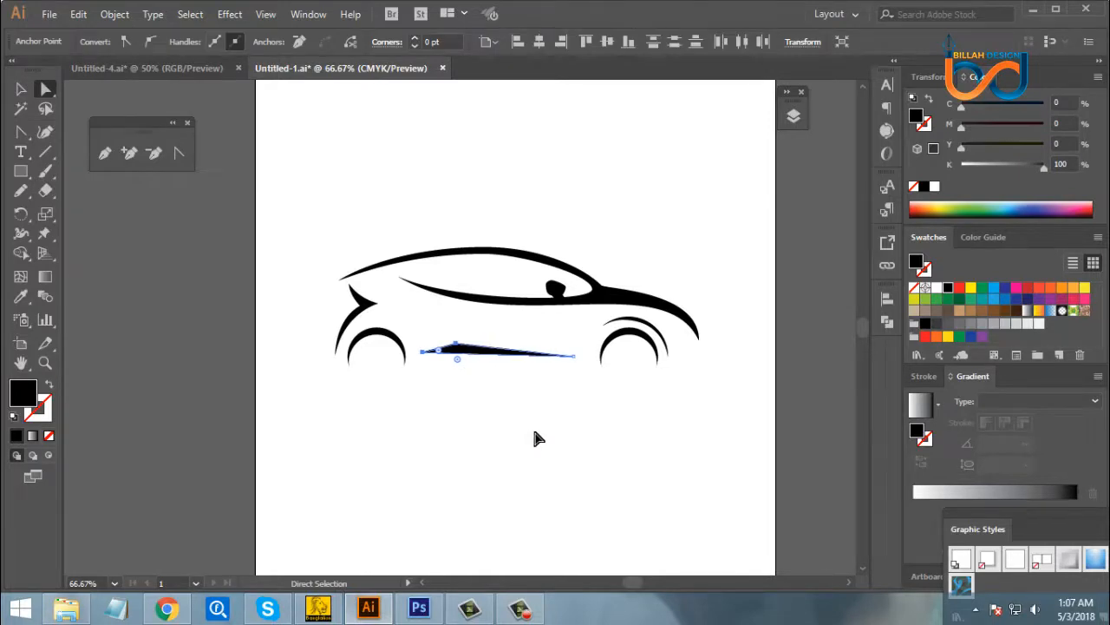
click(618, 459)
drag(564, 347, 585, 393)
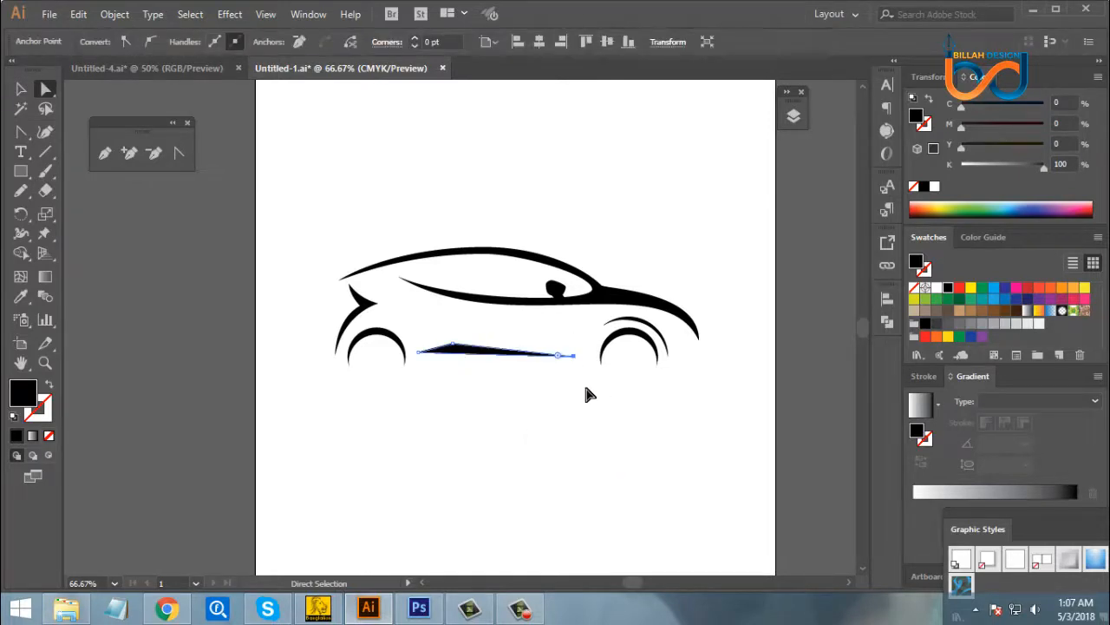
click(638, 428)
- Subtract the front circle from the back one at the rear wheel with Minus Front, leaving a clean arch shape
drag(665, 426, 650, 436)
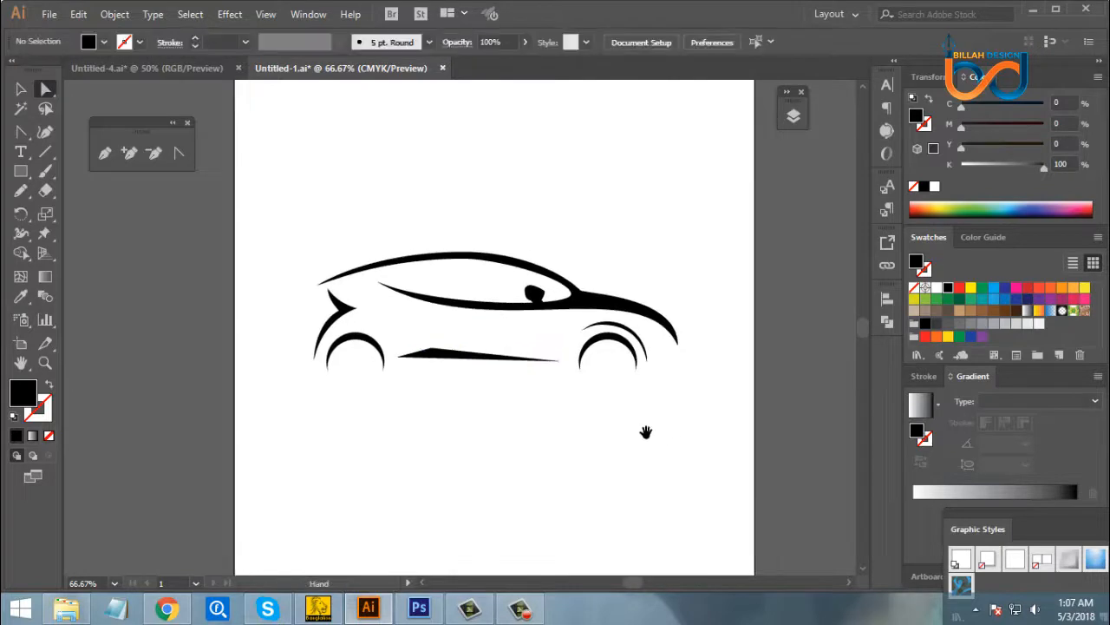
click(21, 89)
drag(365, 382, 379, 359)
click(889, 327)
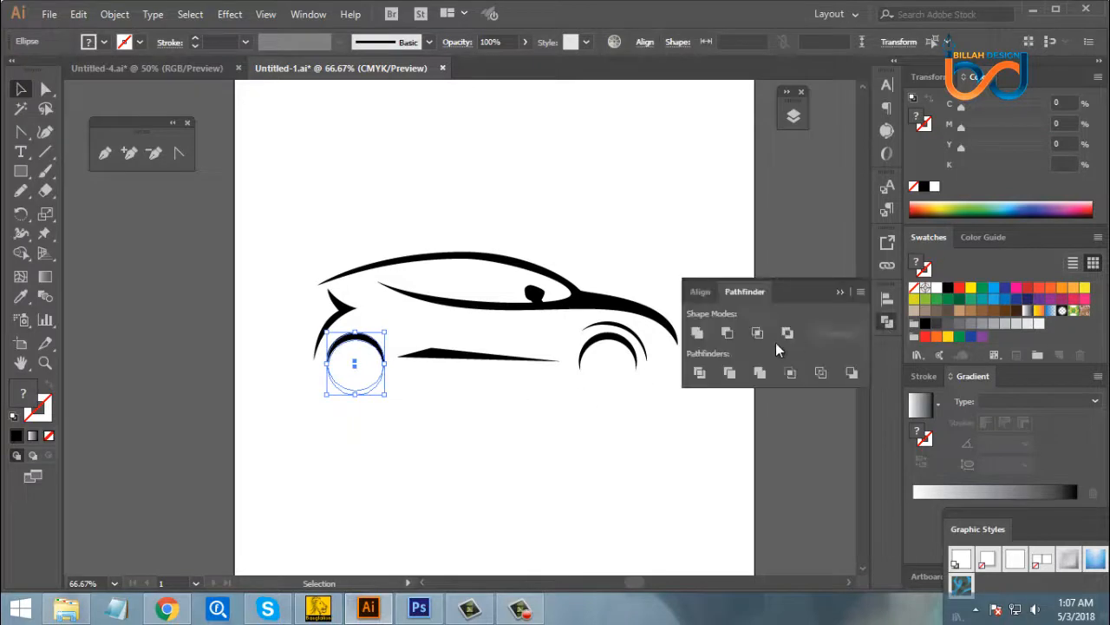
click(729, 330)
click(887, 322)
click(807, 396)
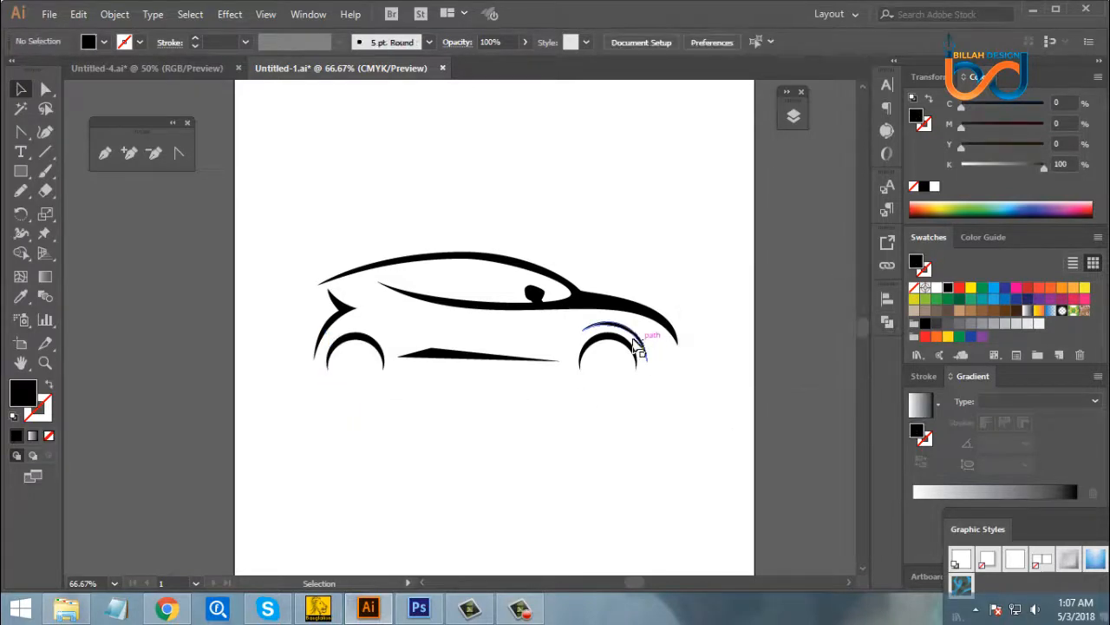
drag(638, 343, 685, 486)
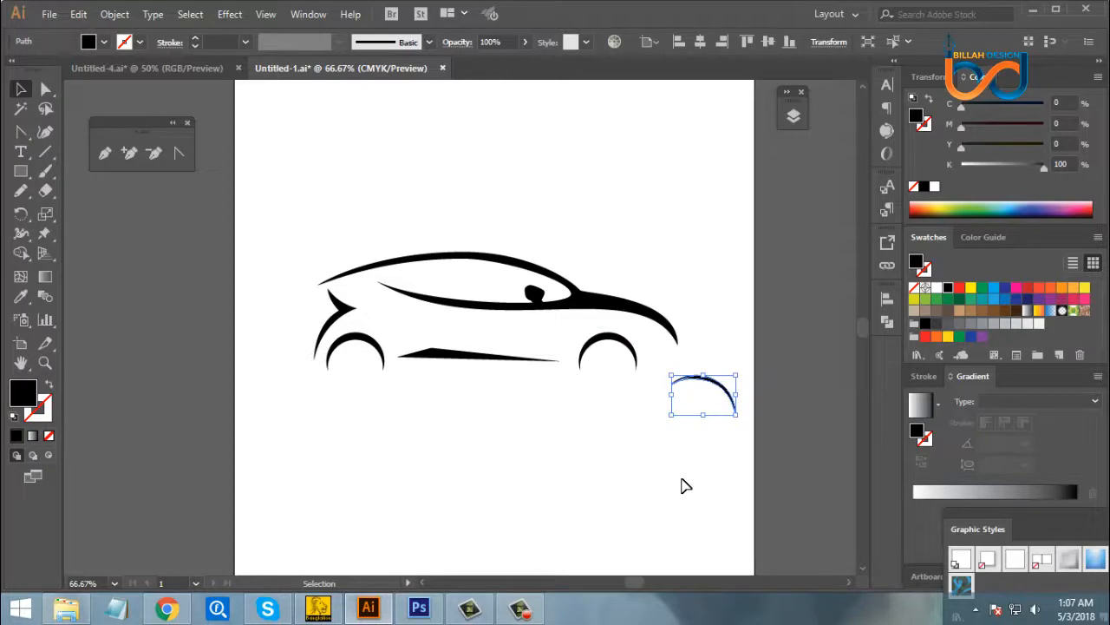
key(ctrl+z)
click(642, 486)
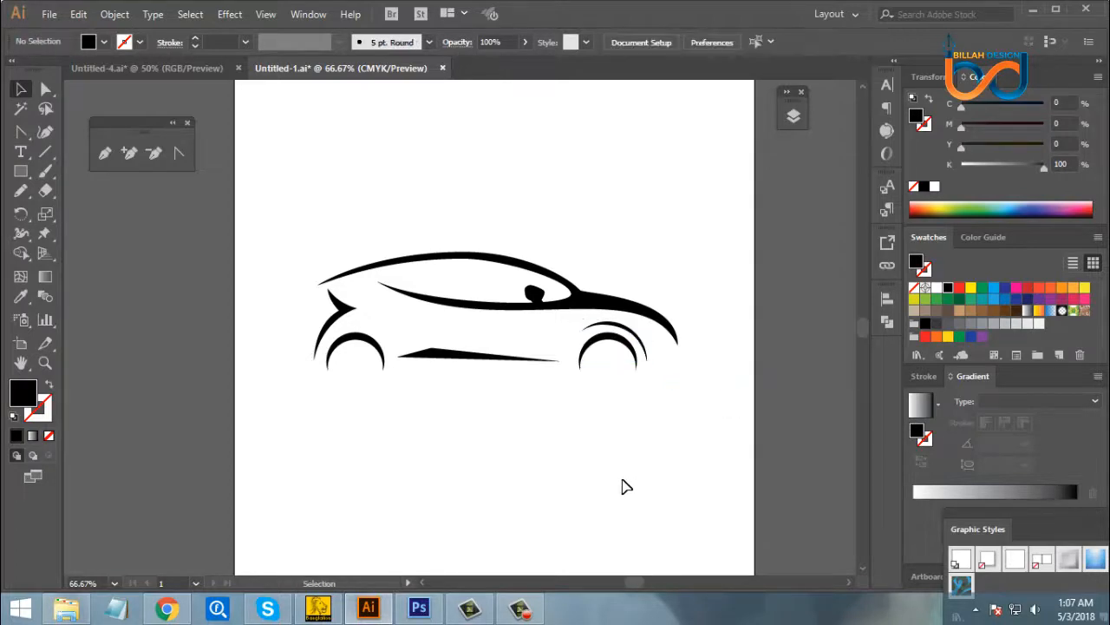
- Nudge both wheel arches, the side sill and the front fender arc up together by three increments
click(363, 350)
click(361, 401)
drag(353, 387, 651, 336)
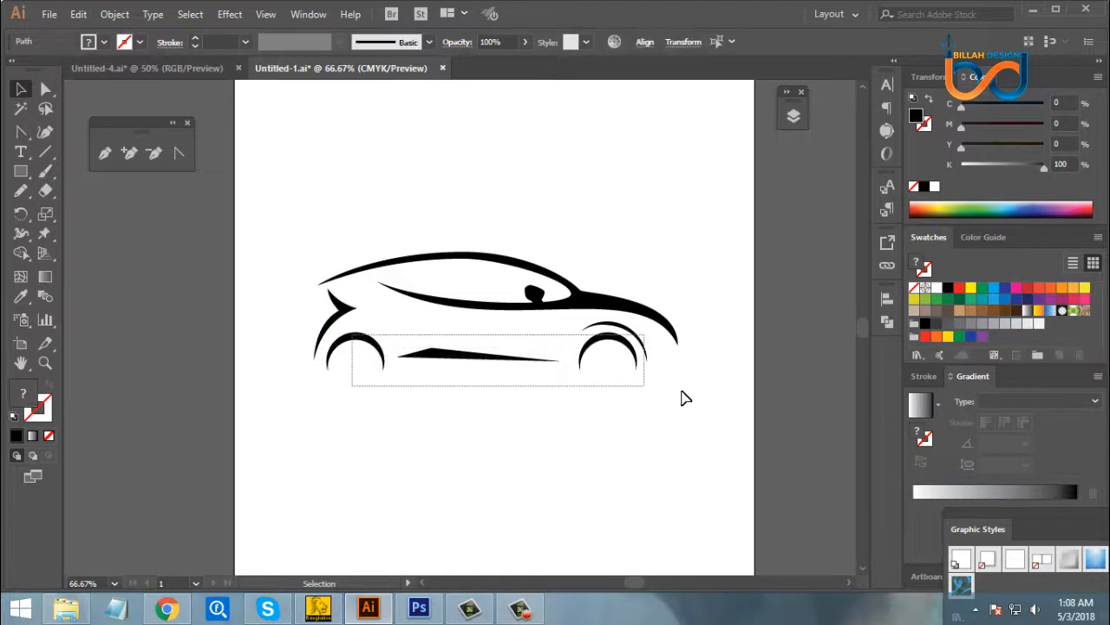
key(Up)
key(Up)
key(Up)
key(Up)
key(Up)
key(Up)
key(Up)
key(Up)
key(Up)
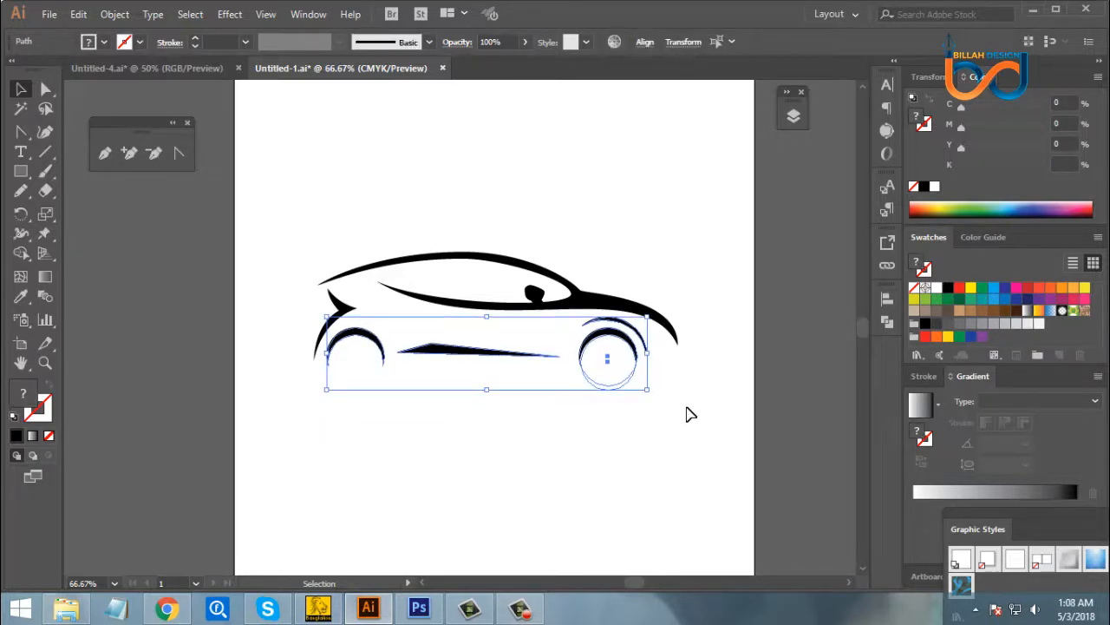
- Cut the front wheel's two circles into a single clean arch shape with Minus Front
click(654, 444)
drag(601, 425, 614, 356)
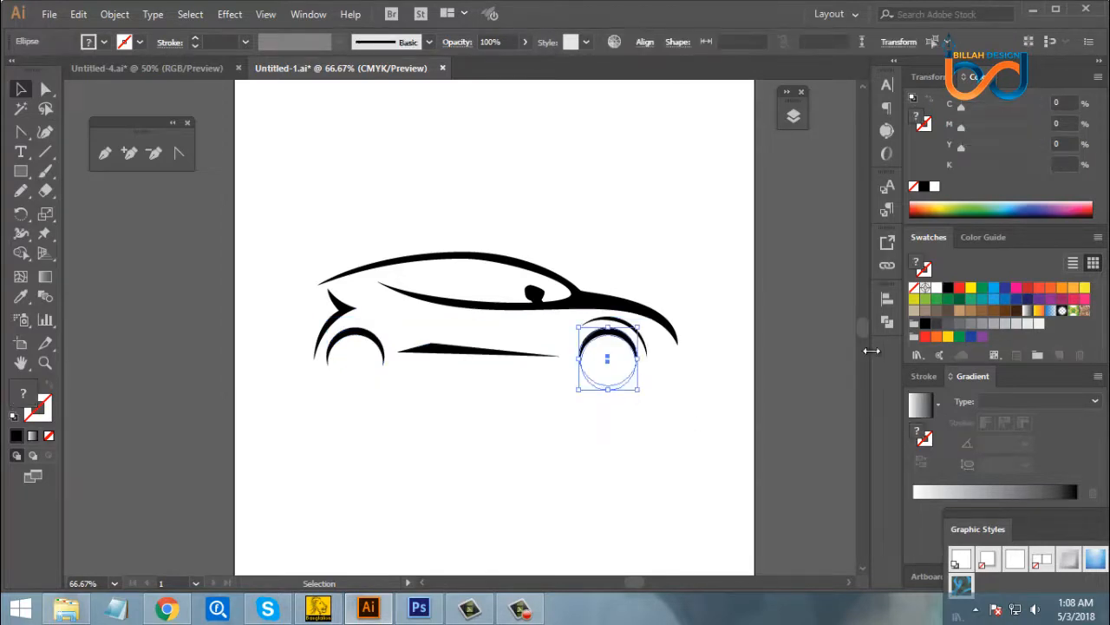
click(886, 322)
click(729, 334)
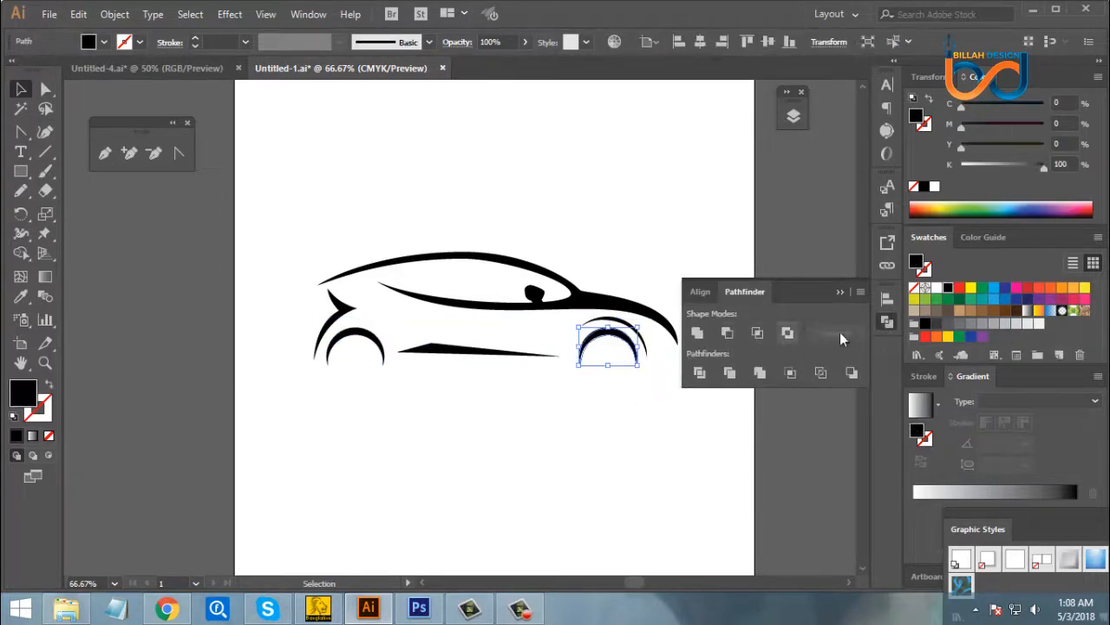
click(887, 322)
click(729, 437)
- Move the whole car silhouette higher on the artboard and delete the small side mirror shape from the window
drag(663, 431, 669, 436)
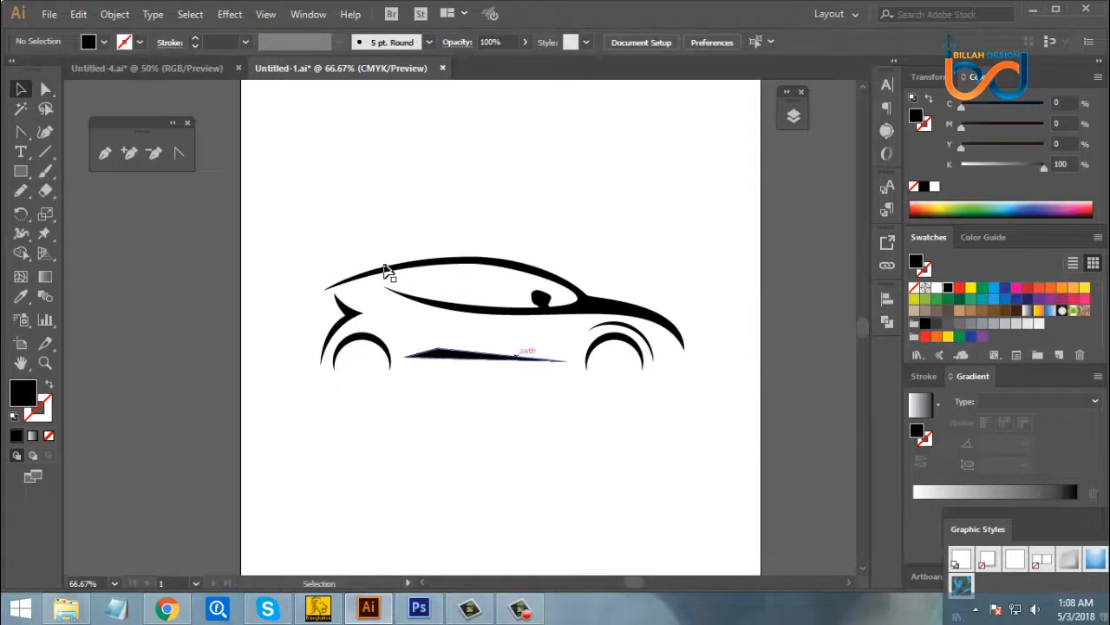
mouse_move(286, 231)
mouse_down()
mouse_move(364, 280)
mouse_move(752, 422)
mouse_up()
drag(647, 310, 649, 275)
click(612, 376)
drag(544, 271, 611, 221)
key(Delete)
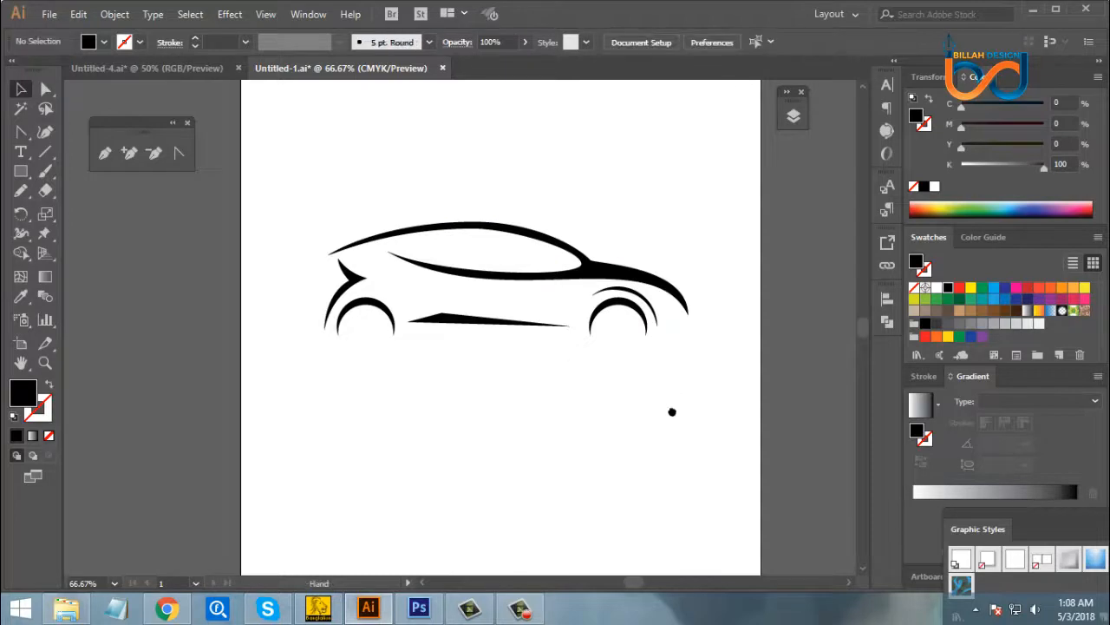
- Examine the car silhouette up close and at full artboard size to judge its balance
scroll(672, 413, up, 1)
key(ctrl+plus)
key(ctrl+plus)
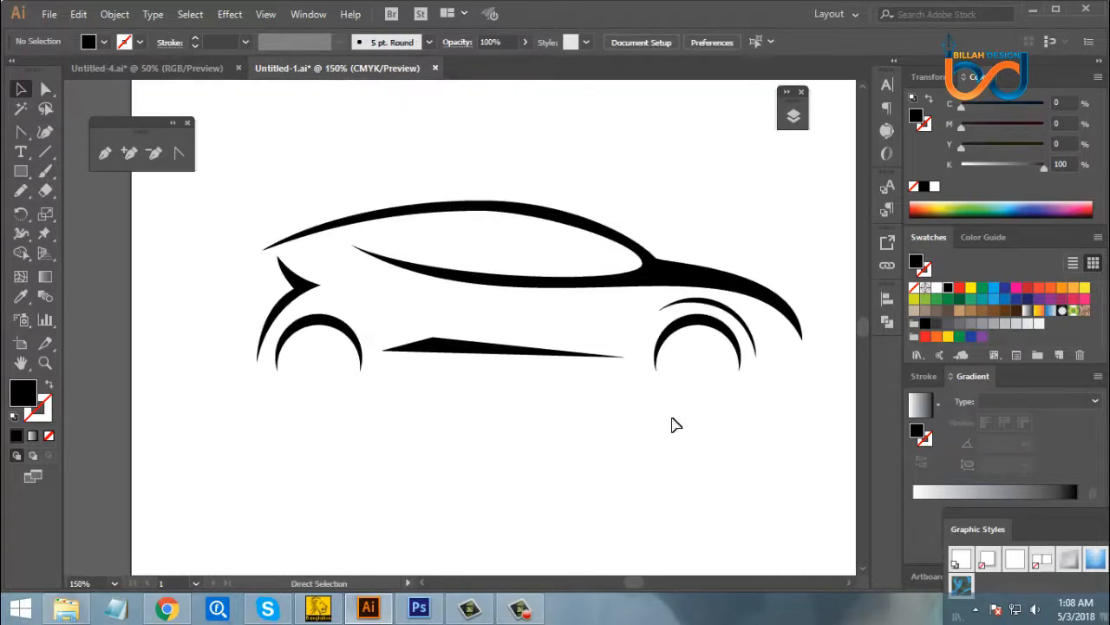
drag(705, 295, 659, 342)
scroll(659, 342, down, 2)
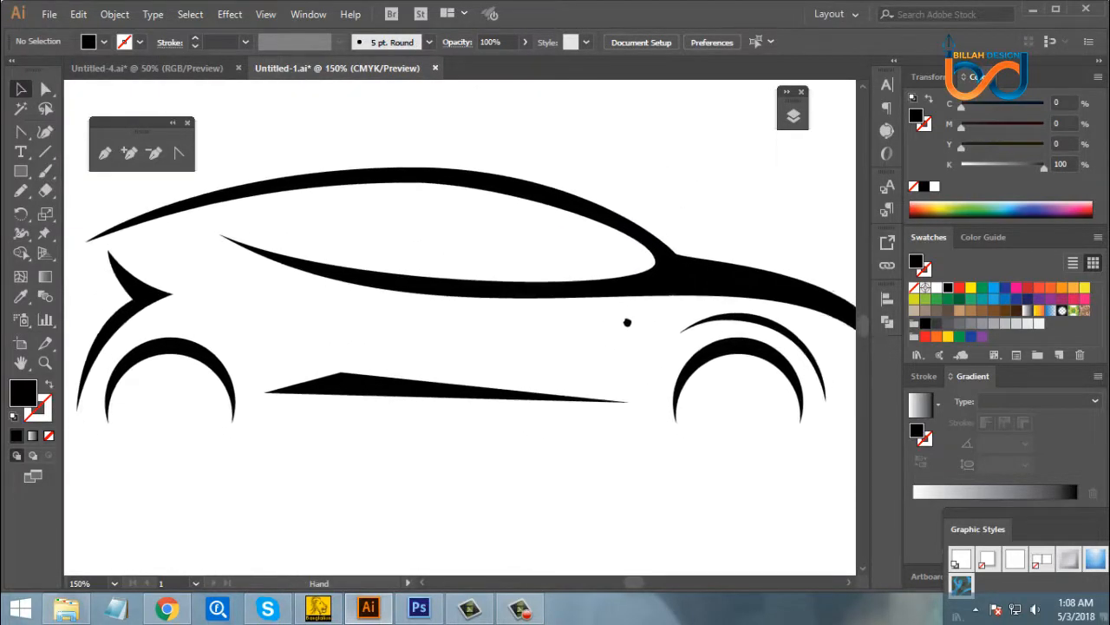
key(ctrl+minus)
key(ctrl+minus)
key(ctrl+minus)
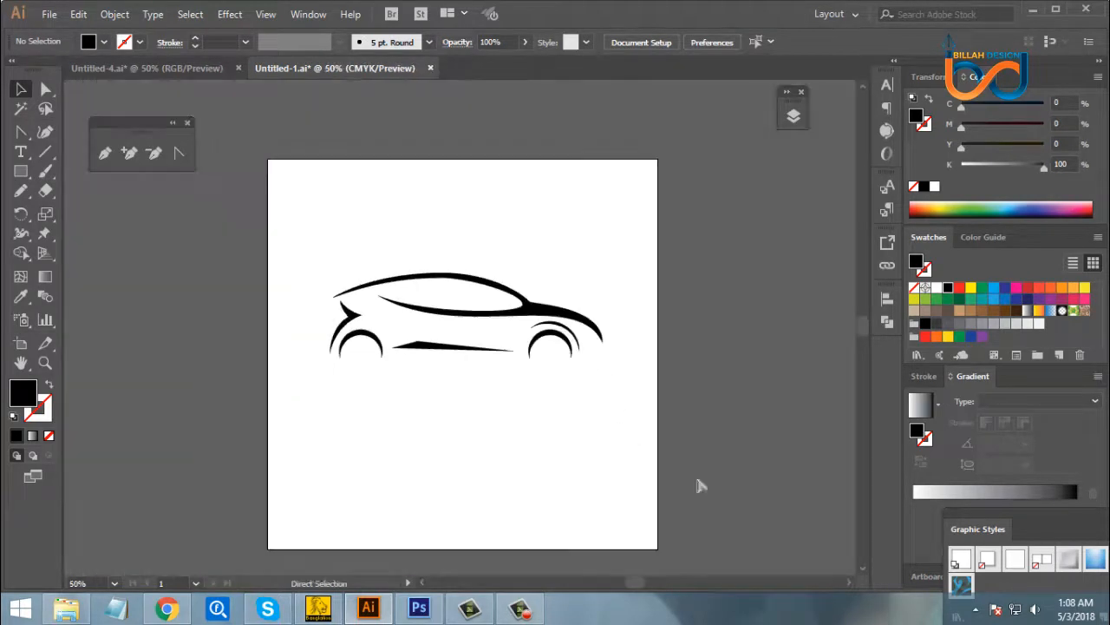
- Select the complete car silhouette and shift it slightly farther up the artboard
drag(595, 422, 605, 444)
drag(318, 262, 656, 433)
key(a)
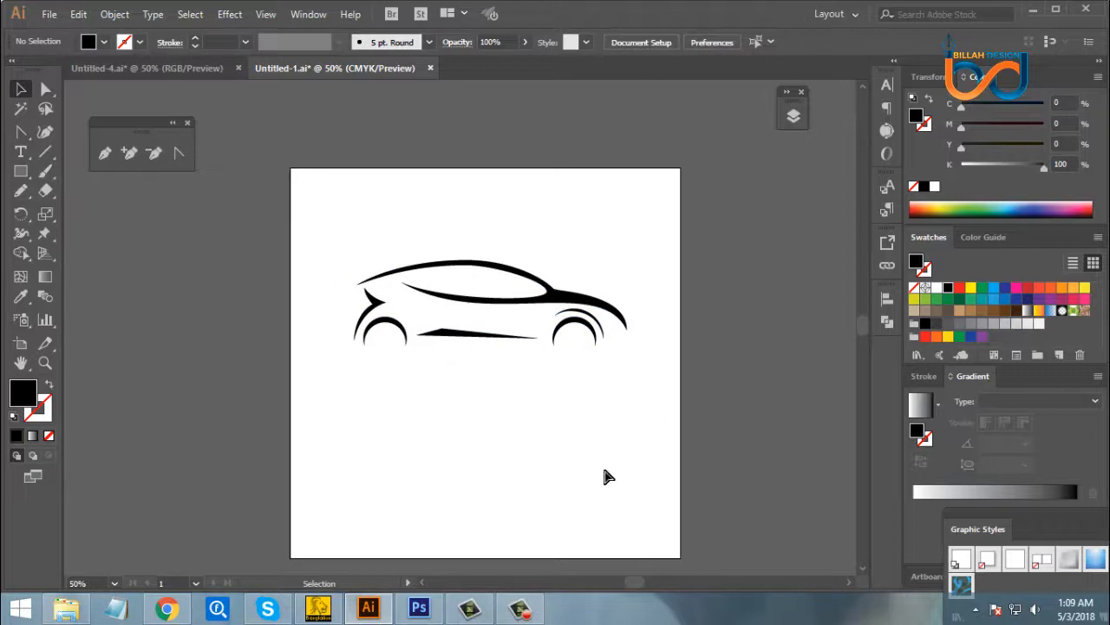
- Draw a curved body line with the Pen tool, wide behind the window's rear tip and tapering to a point before the front wheel
key(ctrl+plus)
key(ctrl+plus)
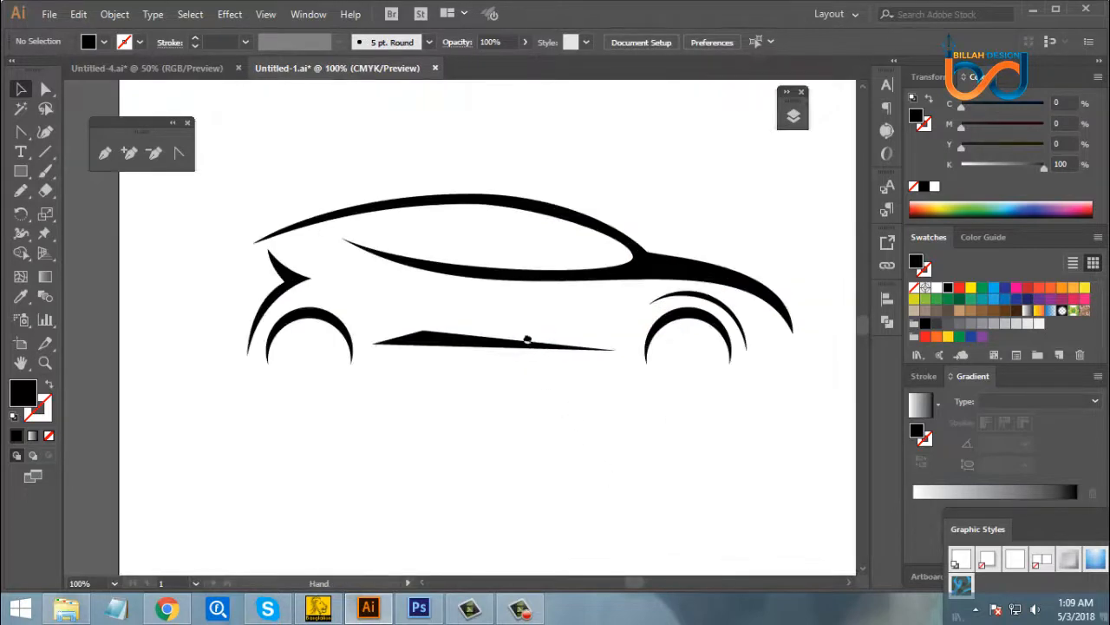
click(104, 152)
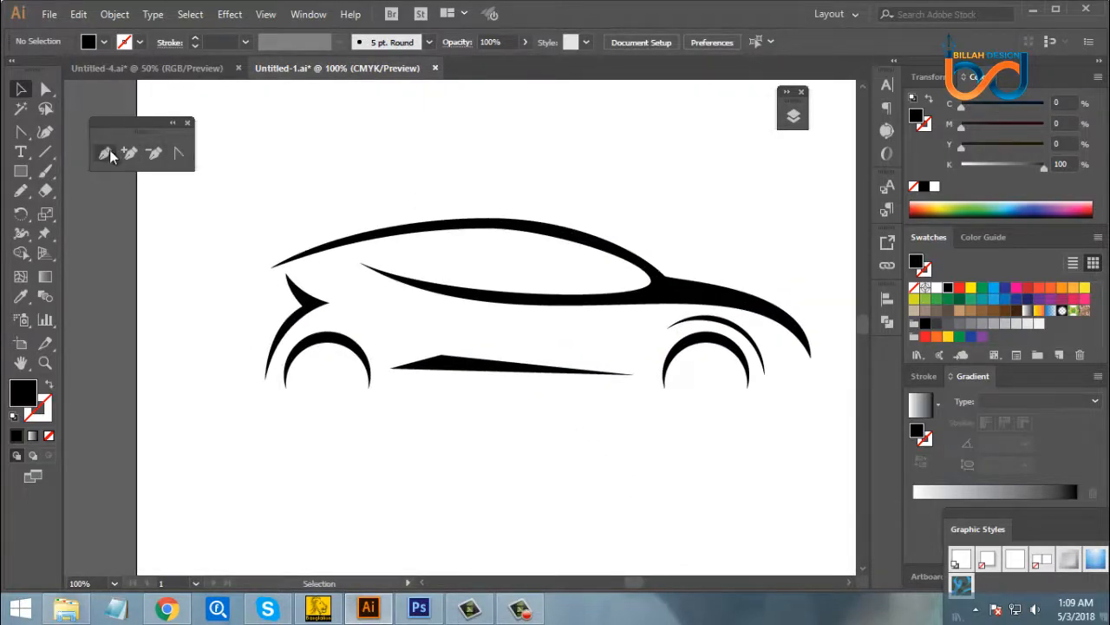
click(344, 269)
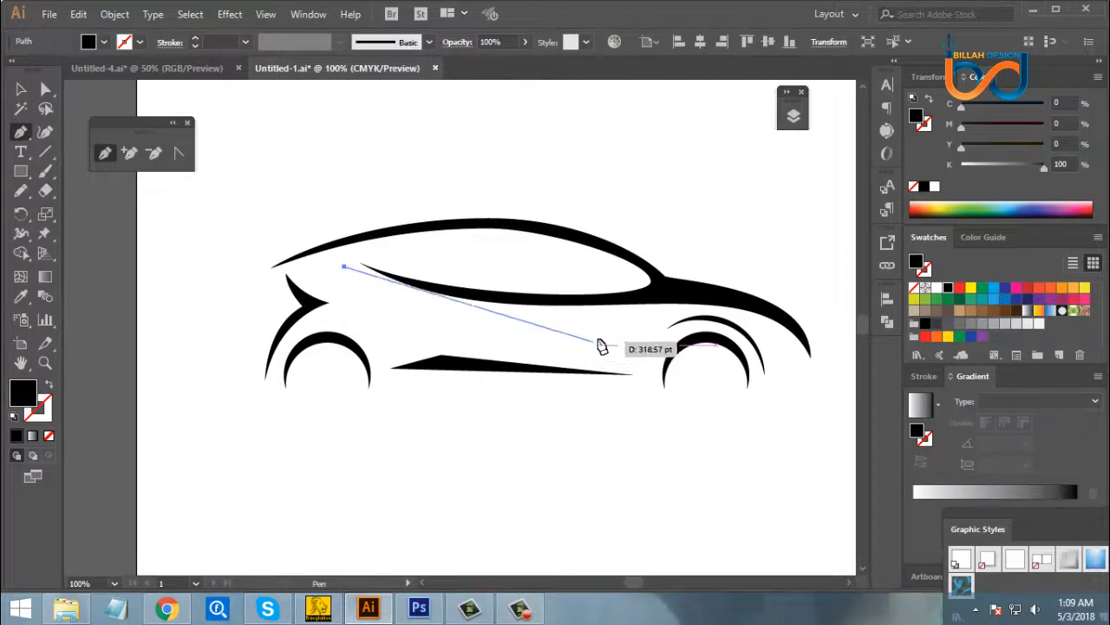
drag(619, 326, 561, 340)
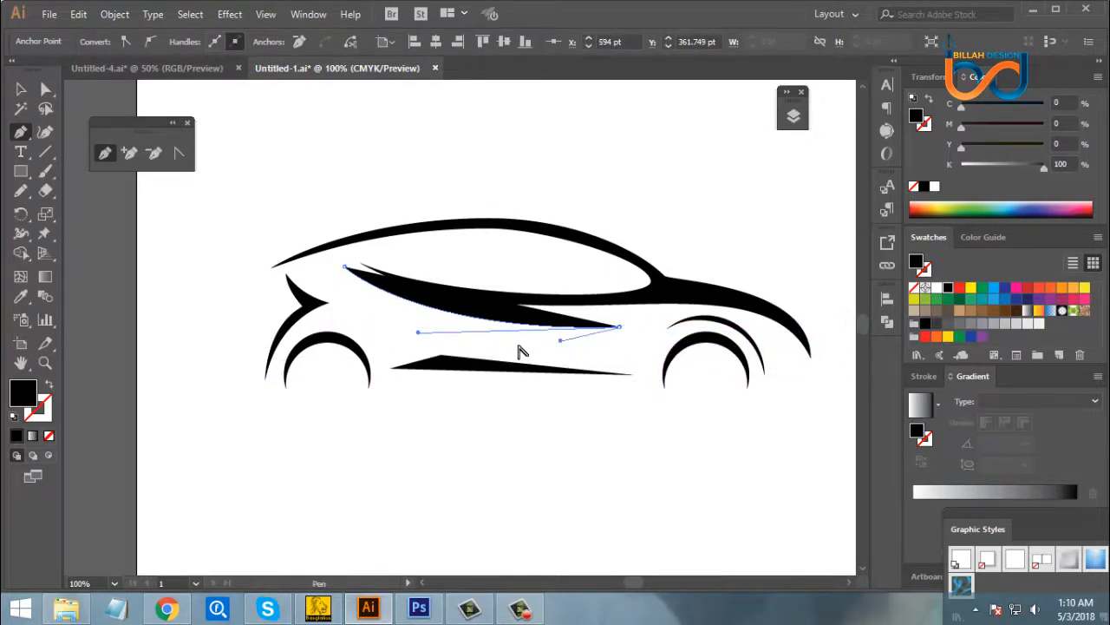
drag(308, 274, 223, 218)
drag(308, 274, 347, 276)
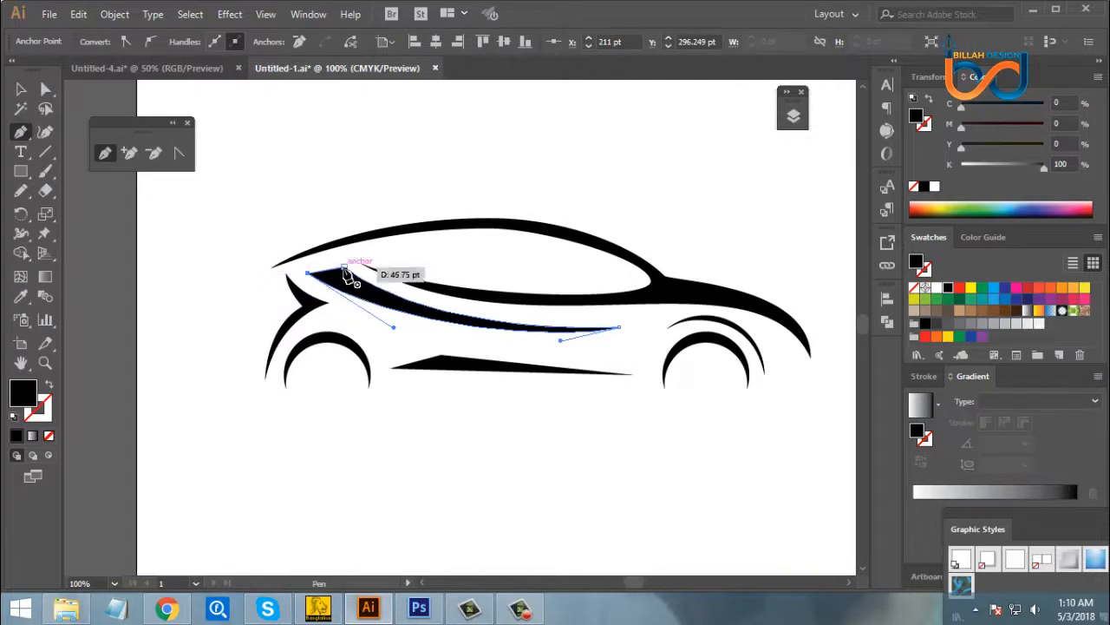
click(344, 268)
click(46, 89)
click(607, 463)
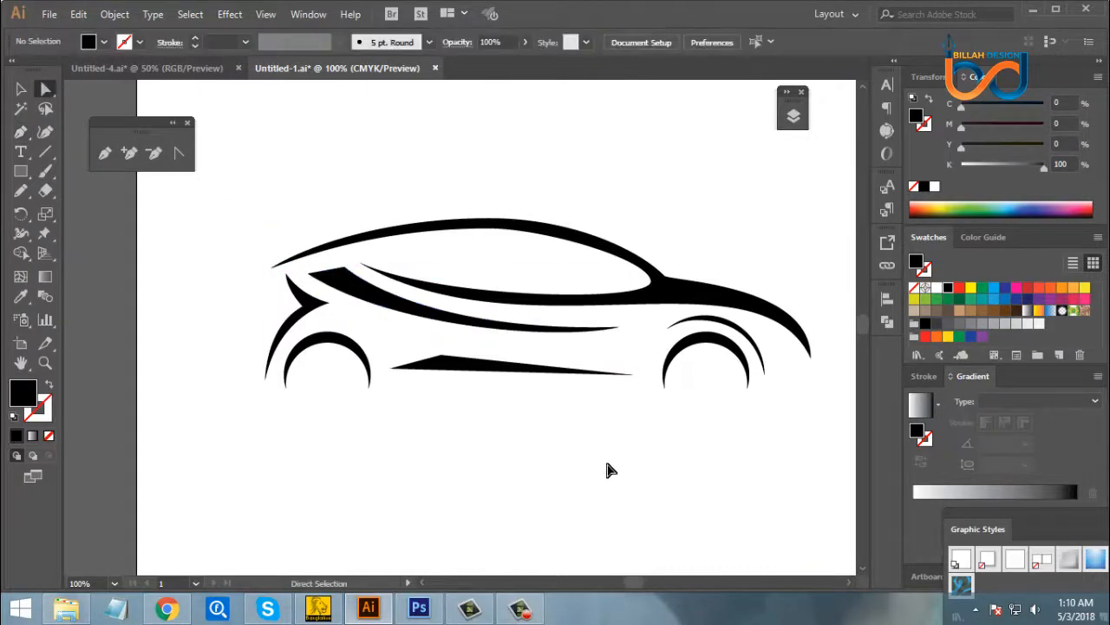
- Bow the lower edge of the new body line downward with its front handle and fine-tune the upper edge's handle
click(504, 330)
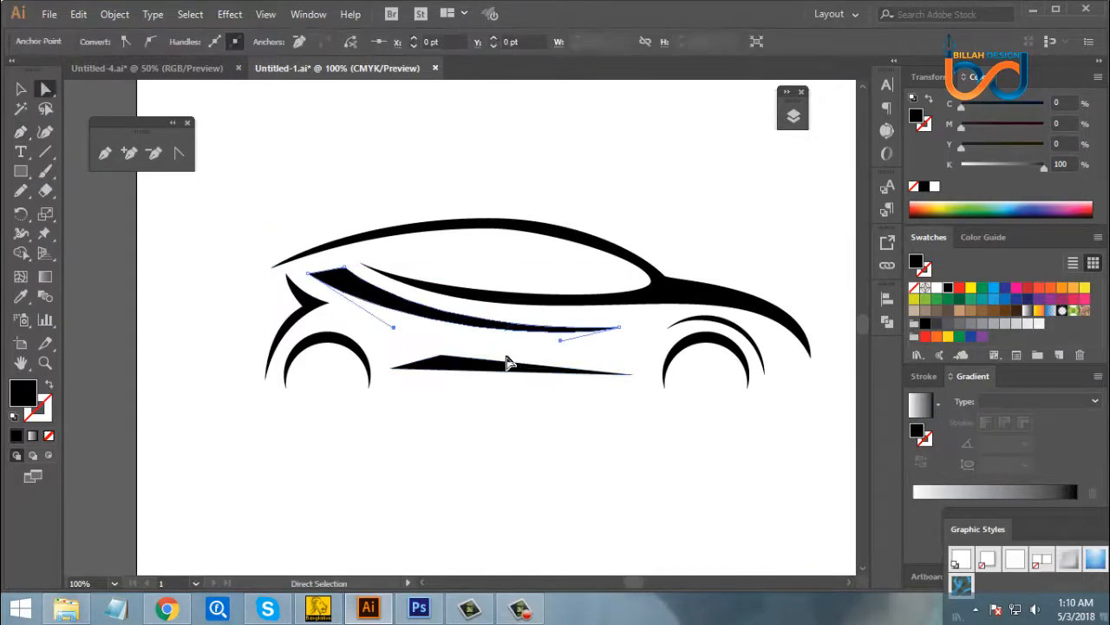
mouse_move(561, 346)
mouse_down()
mouse_move(550, 358)
mouse_move(516, 355)
mouse_up()
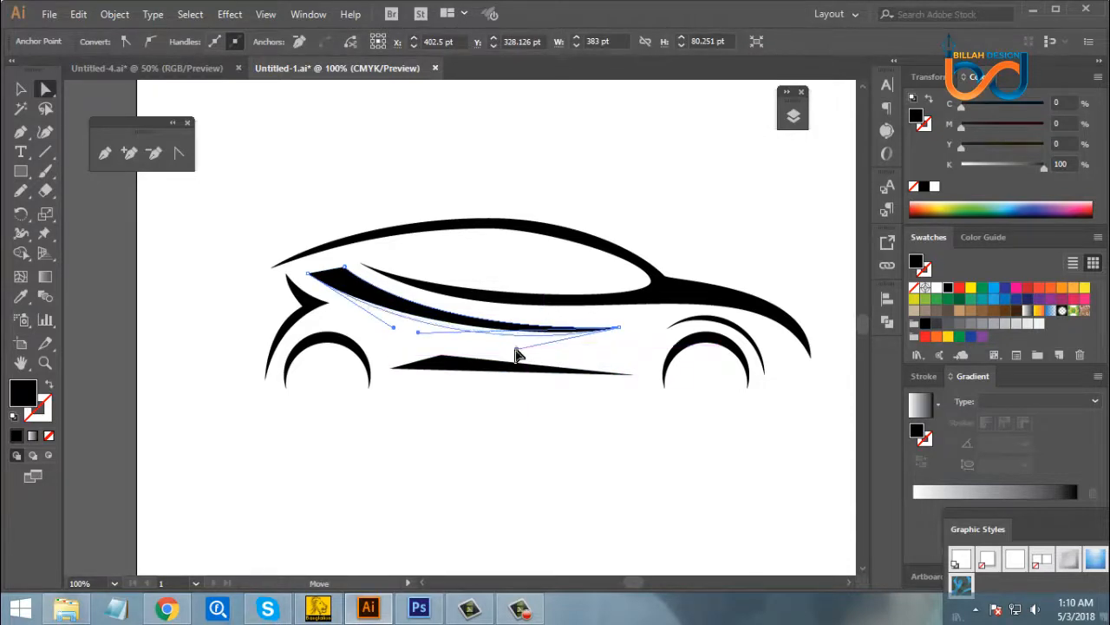
click(626, 455)
click(539, 331)
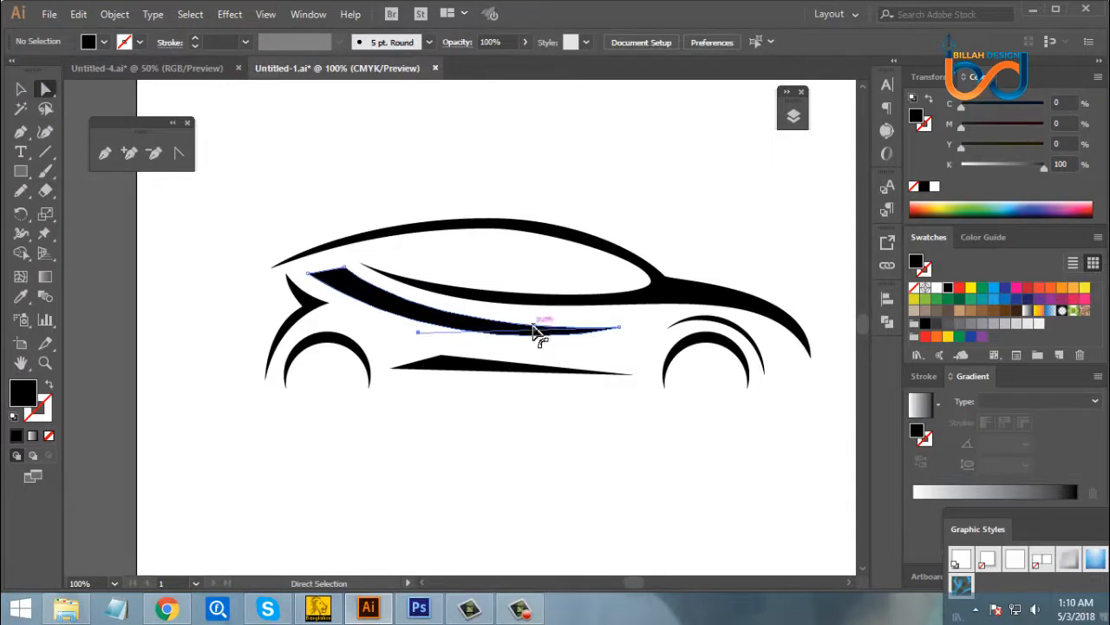
drag(419, 339, 420, 342)
click(497, 432)
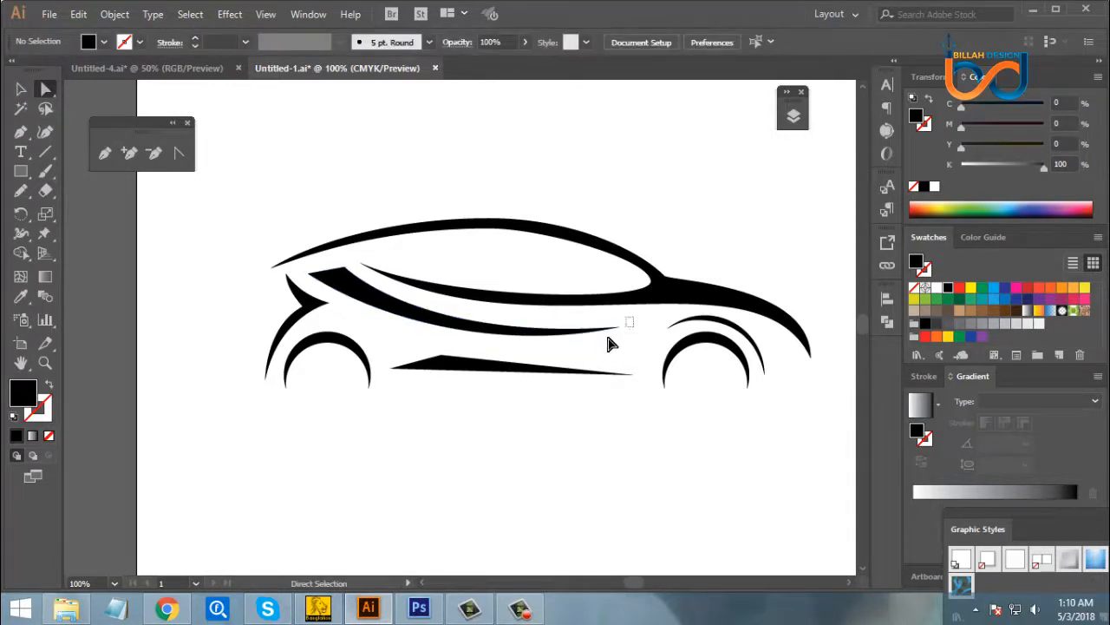
- Extend the front tip of the body line slightly toward the front wheel arch, making the shape about 394 pt wide
click(619, 335)
drag(620, 335, 633, 333)
click(658, 440)
- Reshape the rear part of the body line's lower edge by pulling its rear handle slightly down and forward
key(space)
drag(477, 380, 500, 377)
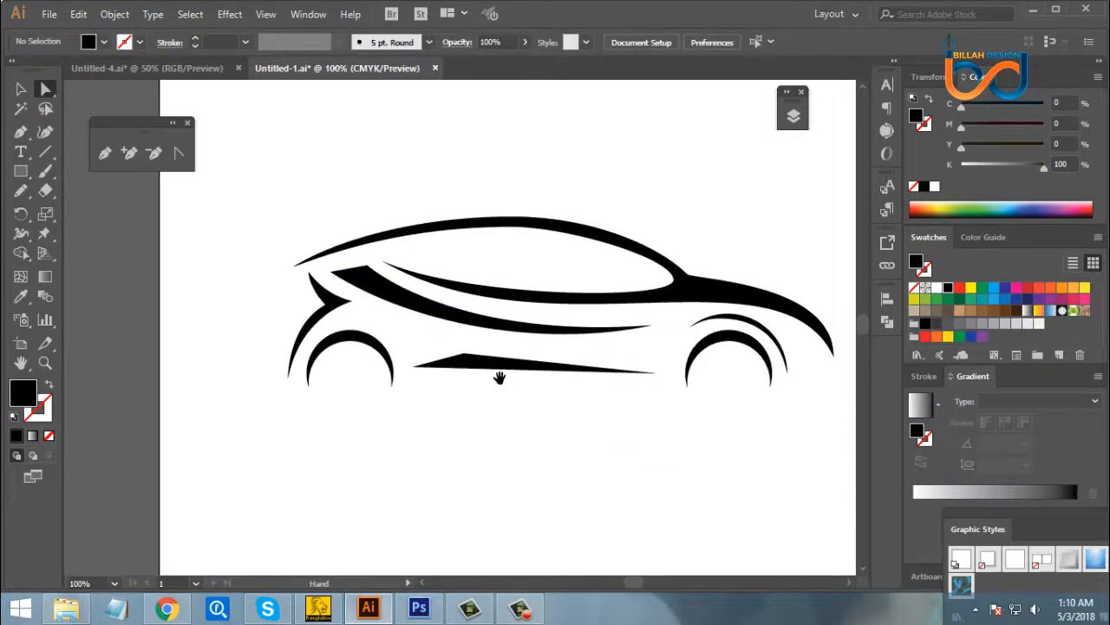
click(448, 323)
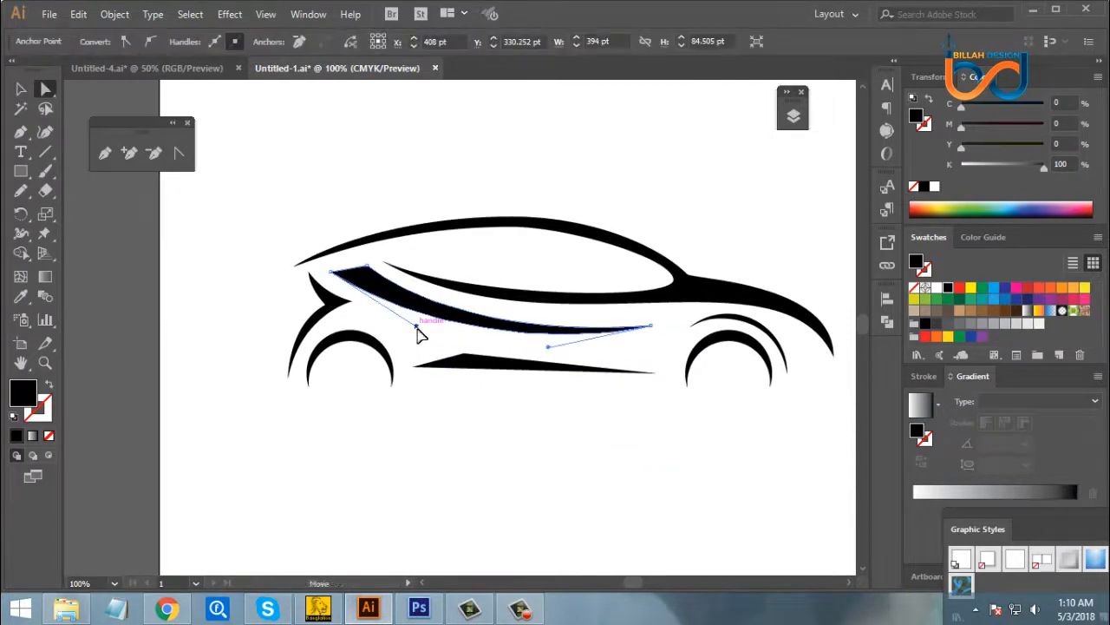
drag(417, 329, 429, 352)
click(587, 467)
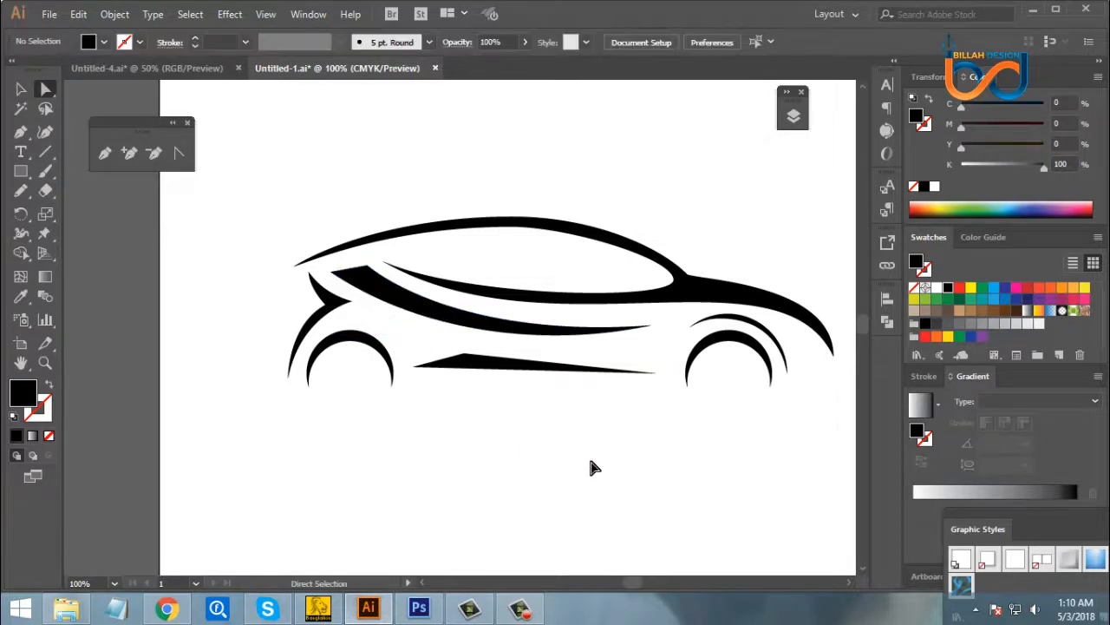
- Examine the car silhouette on the whole artboard to judge how the new body line fits
key(ctrl+minus)
key(ctrl+minus)
key(ctrl+minus)
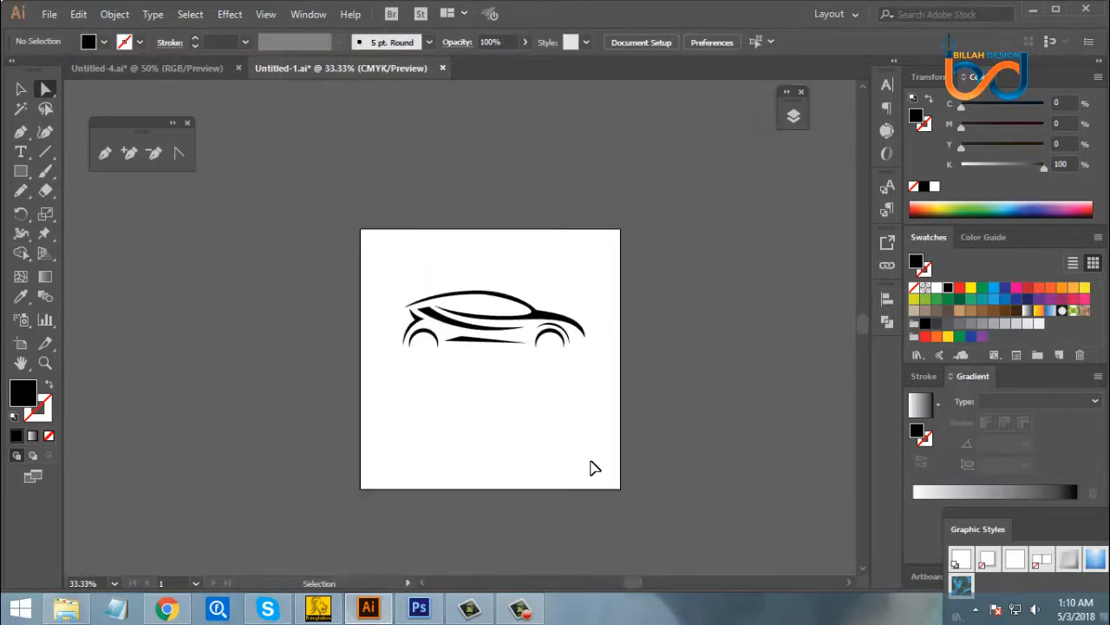
key(ctrl+plus)
key(ctrl+minus)
key(ctrl+plus)
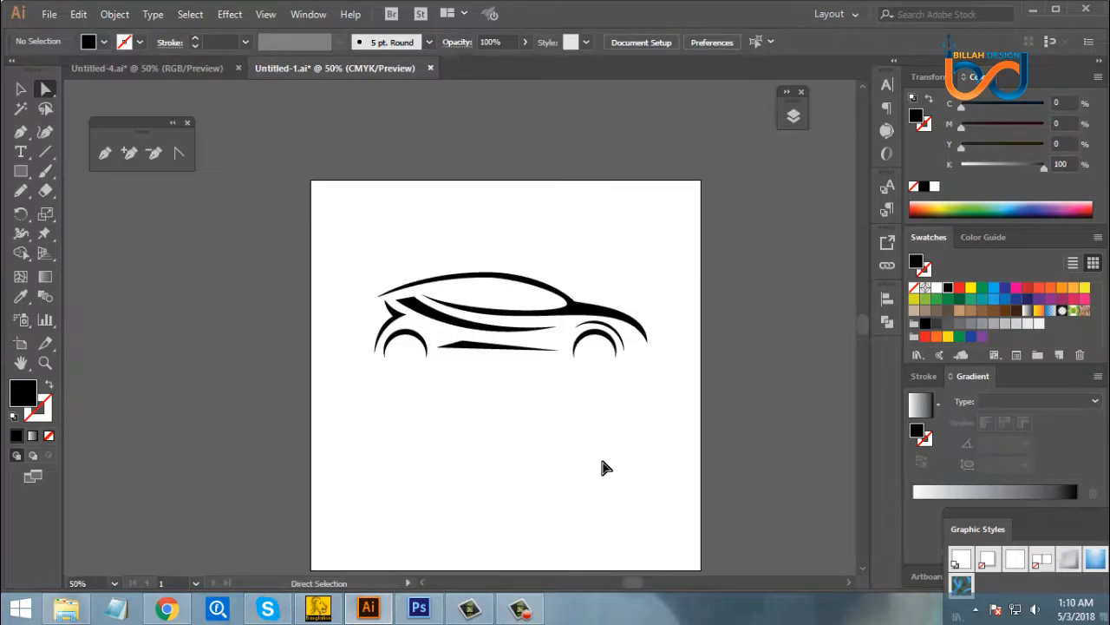
drag(602, 428, 603, 419)
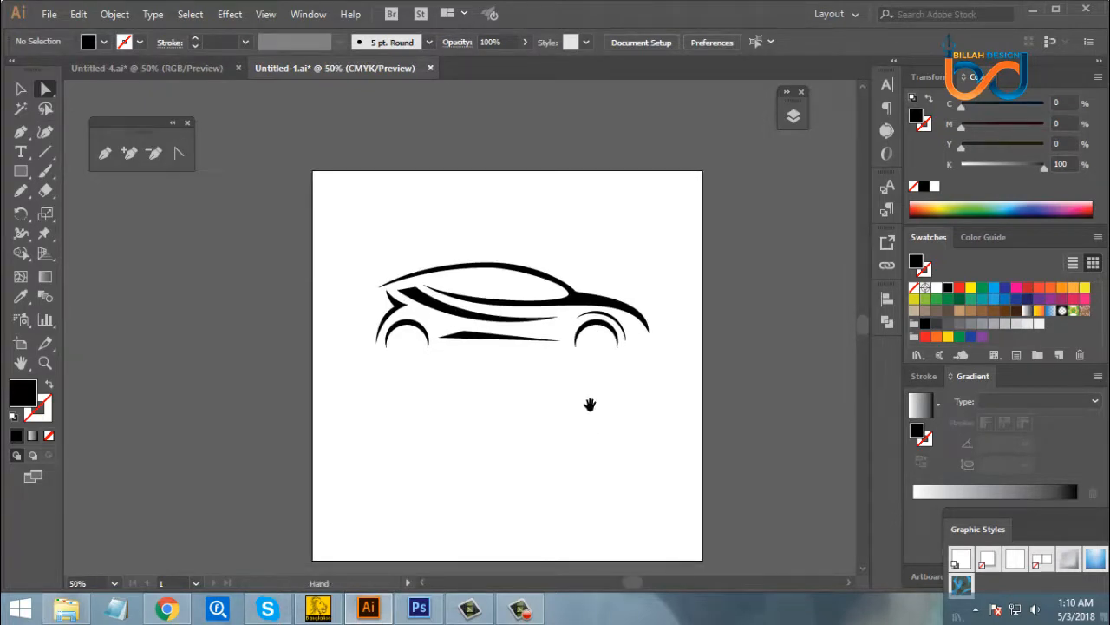
mouse_move(610, 441)
mouse_down()
mouse_move(607, 429)
mouse_move(609, 439)
mouse_up()
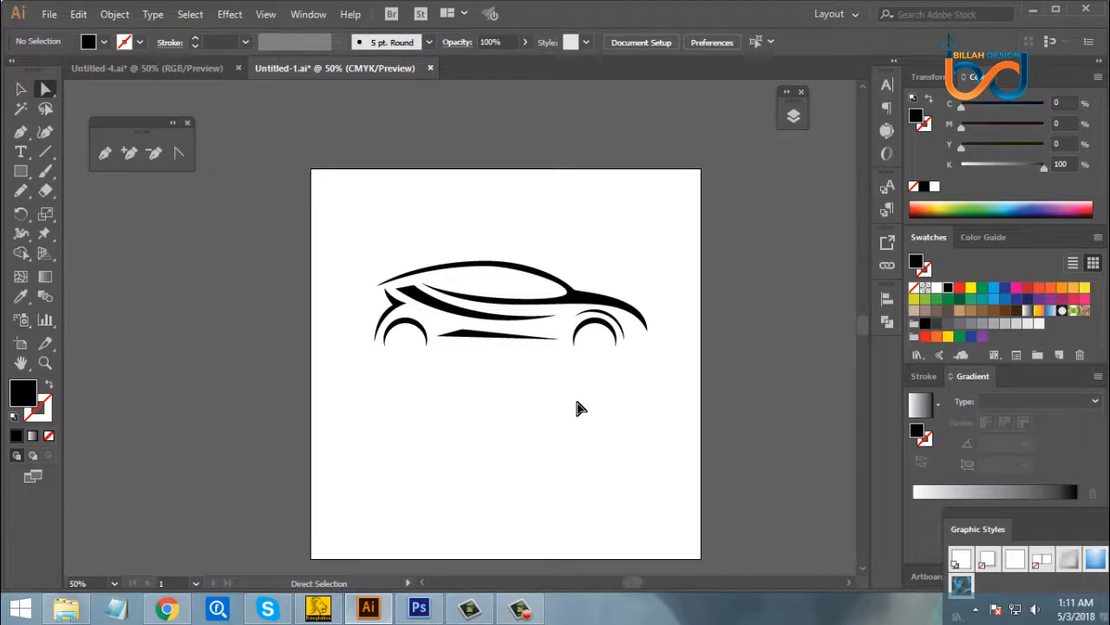
- Draw a closed, curved black wedge with the Pen tool, from the body line's rear corner to a tapered tip just under the roofline
key(ctrl+1)
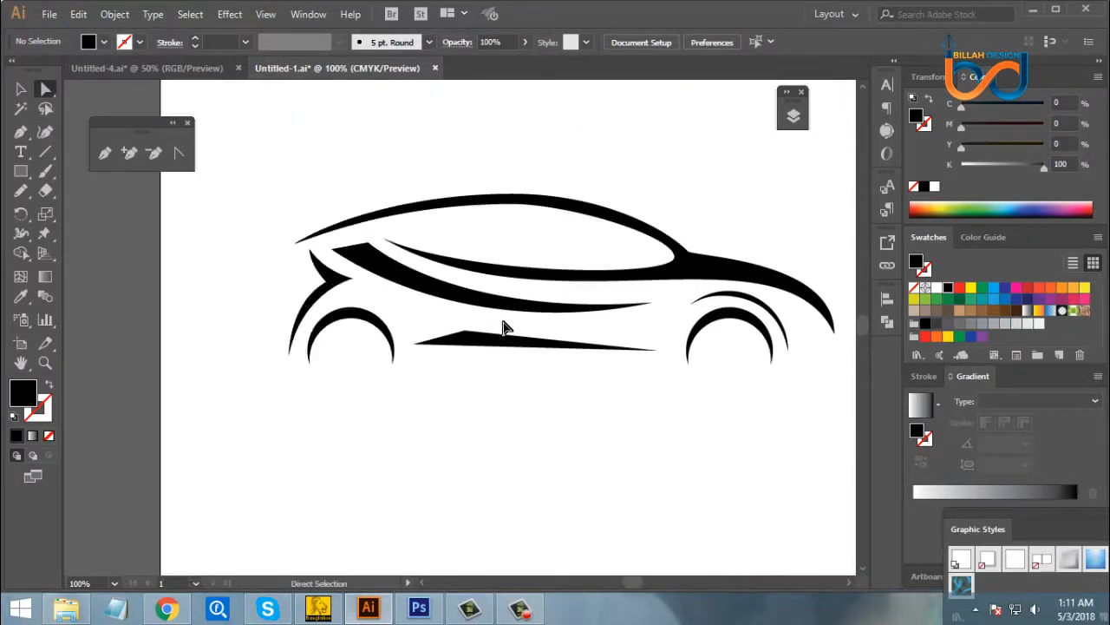
drag(471, 260, 483, 280)
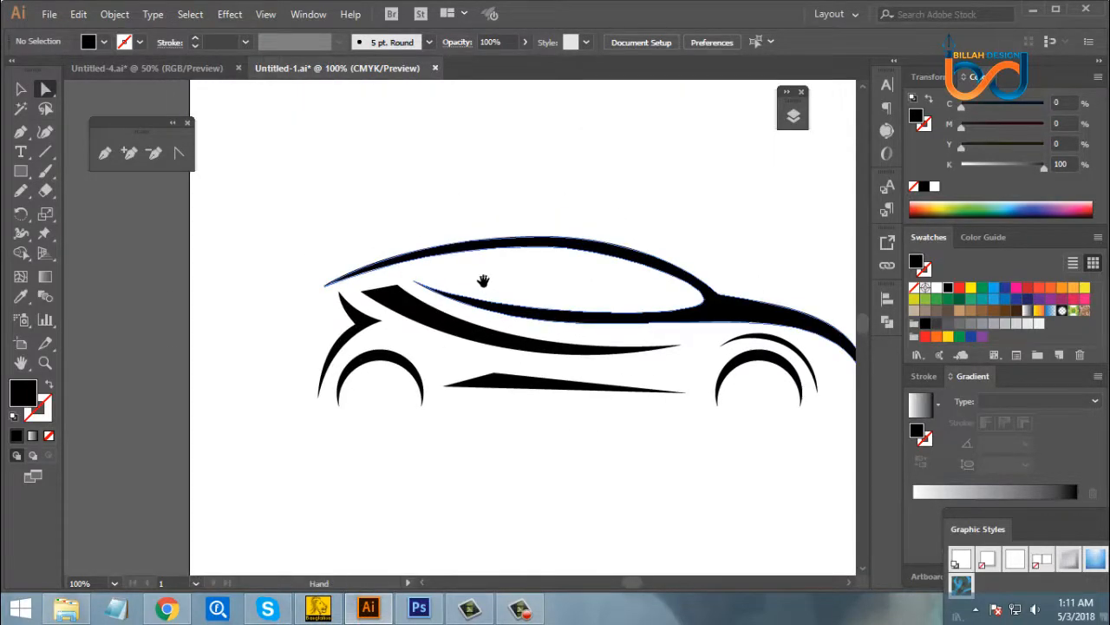
click(104, 152)
drag(397, 285, 509, 247)
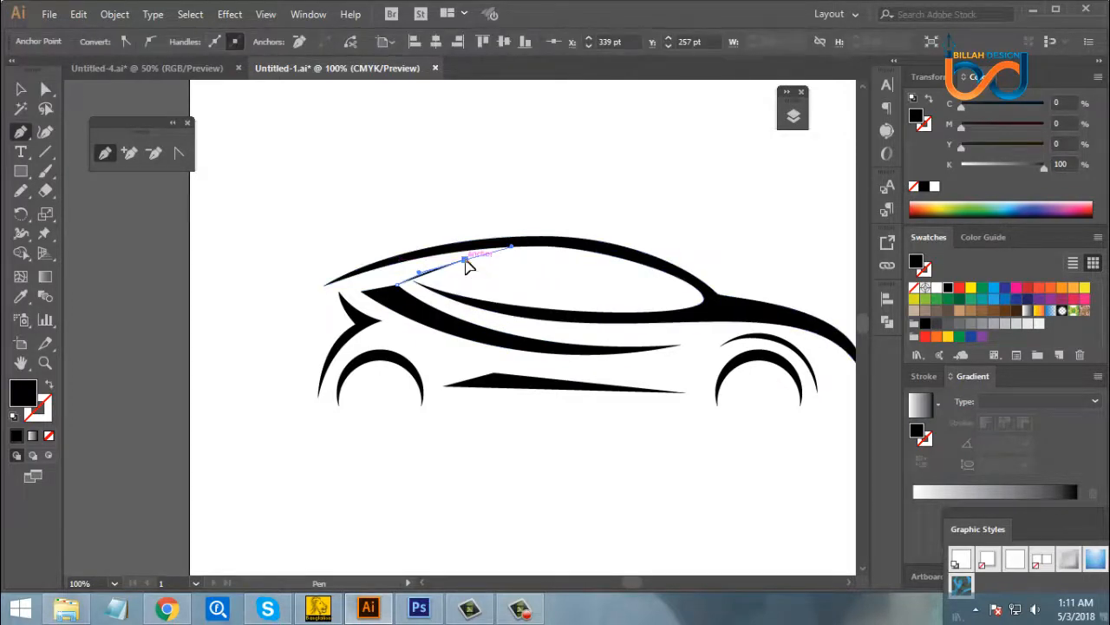
click(465, 259)
drag(361, 290, 404, 295)
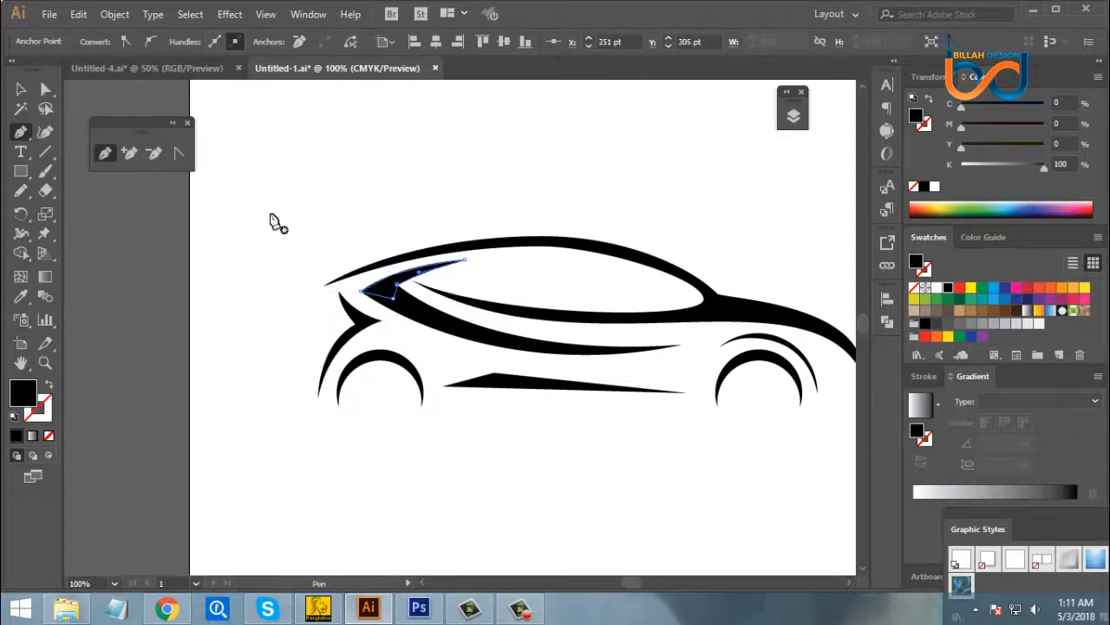
click(46, 89)
click(196, 272)
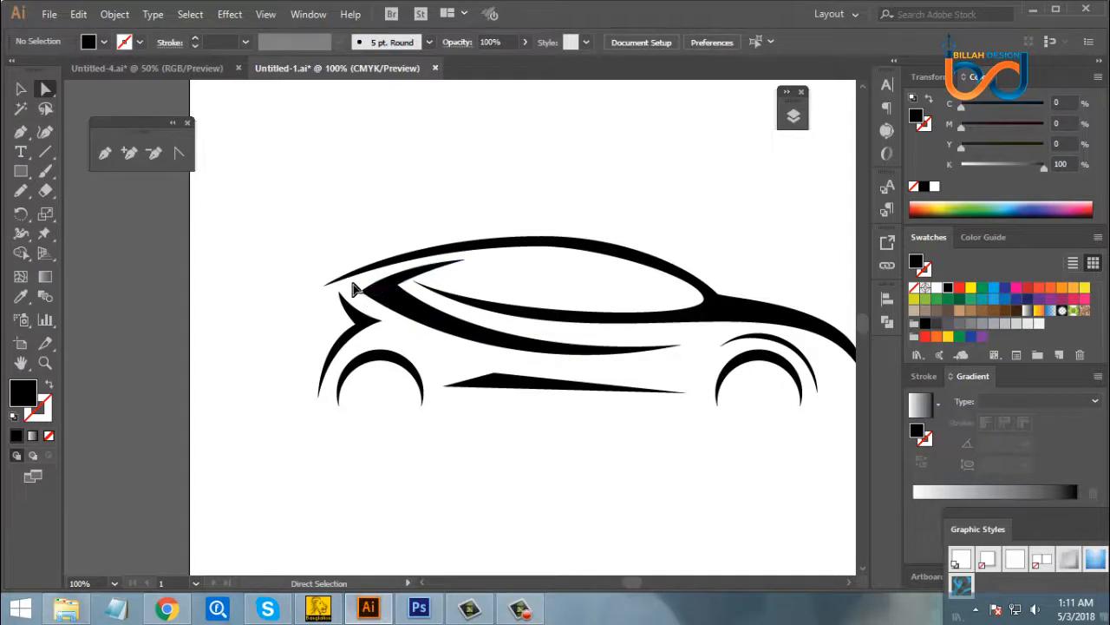
- Select the new wedge together with the body line and unite them into one shape with Pathfinder
click(376, 292)
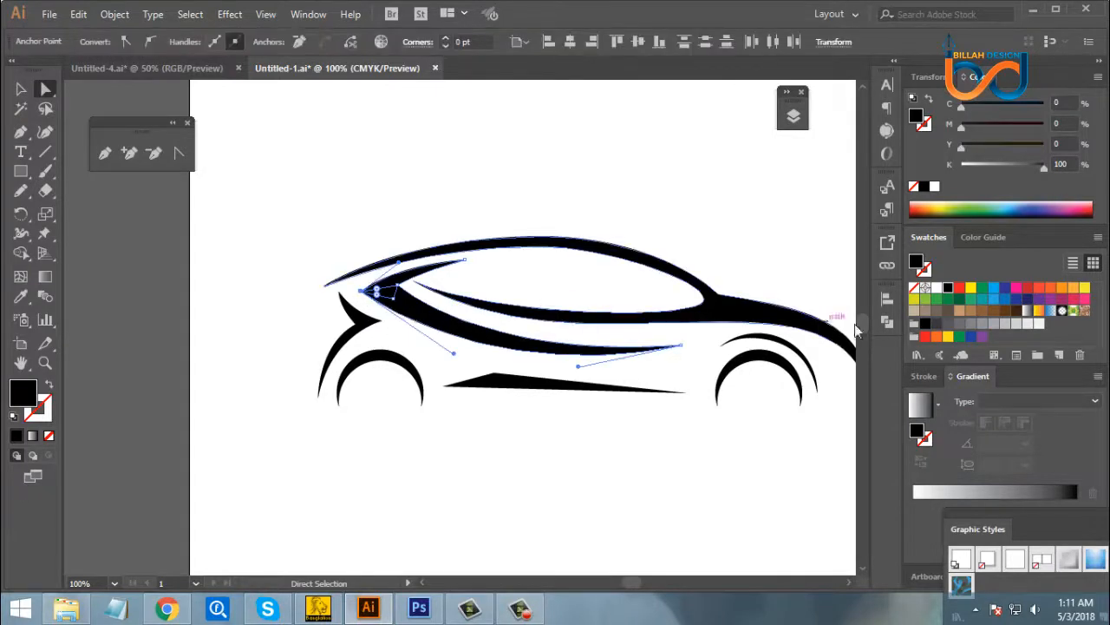
click(886, 321)
click(707, 337)
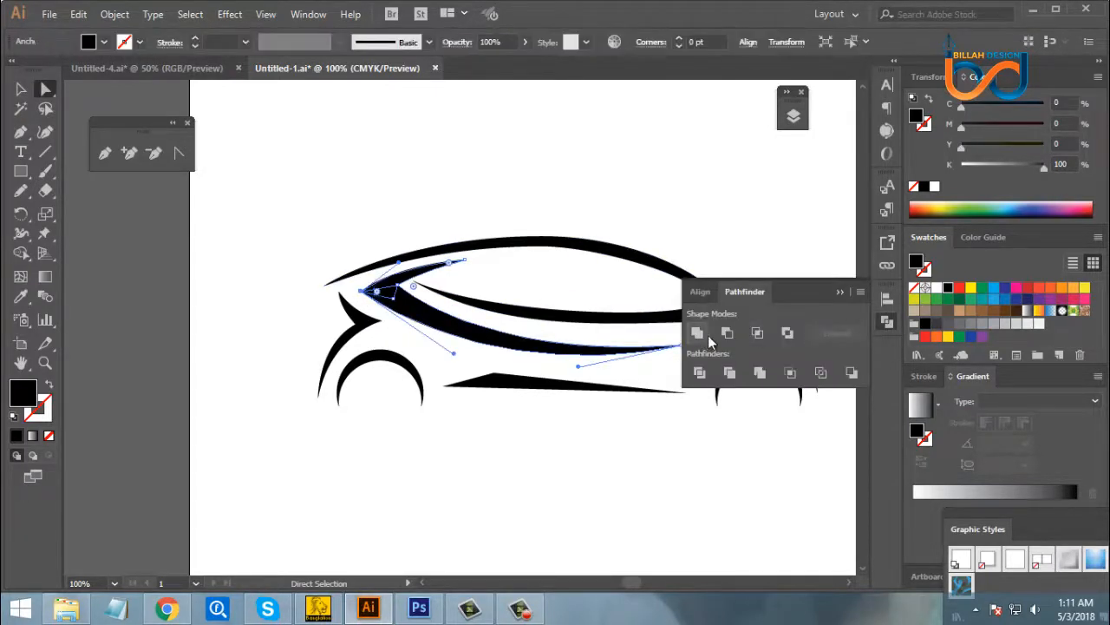
click(886, 322)
click(677, 468)
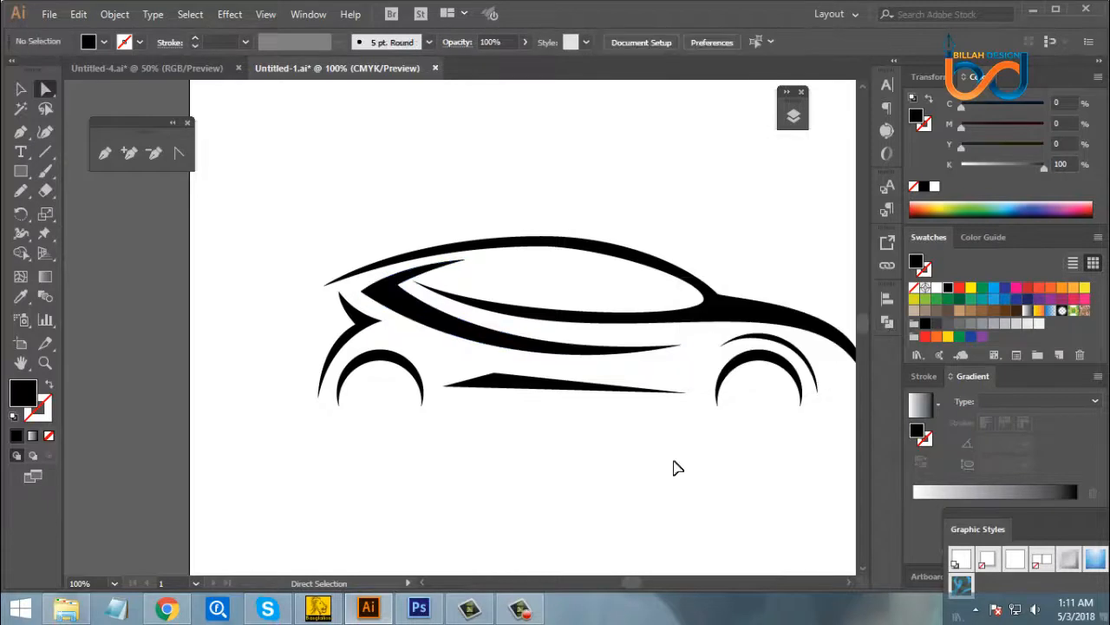
- Examine the car silhouette on the whole artboard to judge the merged rear wedge and body line
key(ctrl+minus)
key(ctrl+minus)
key(ctrl+minus)
key(ctrl+plus)
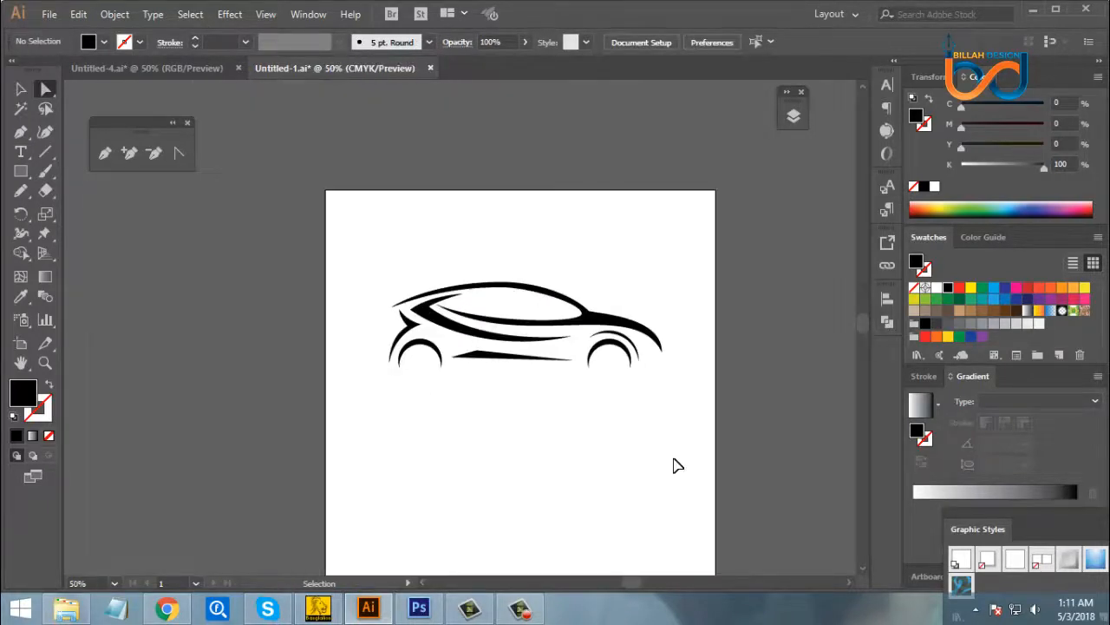
key(ctrl+plus)
key(ctrl+minus)
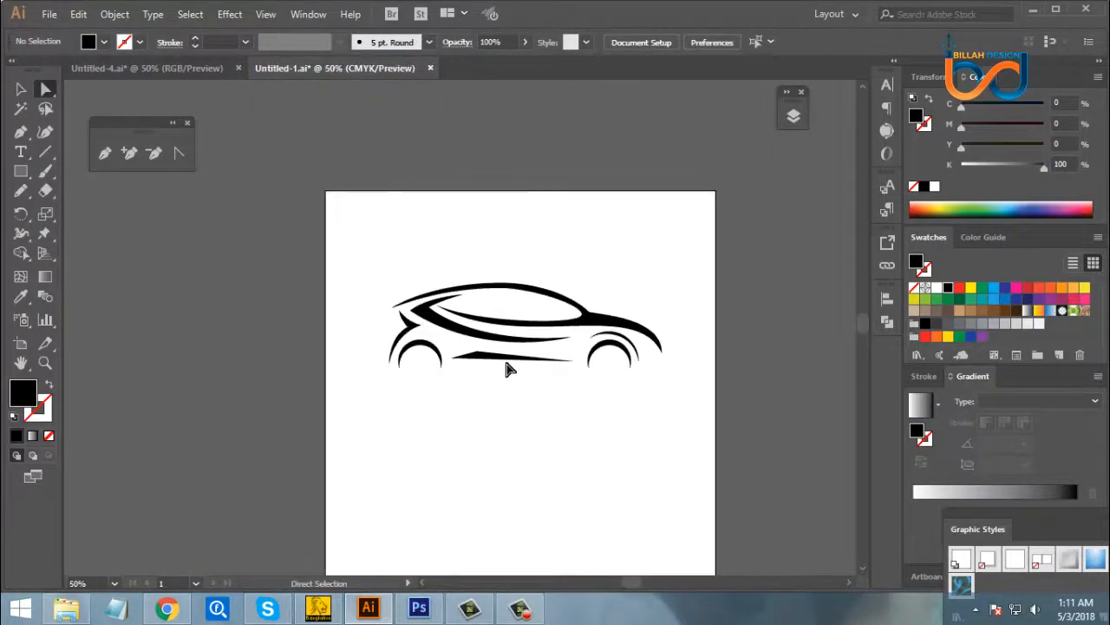
key(space)
drag(617, 449, 599, 414)
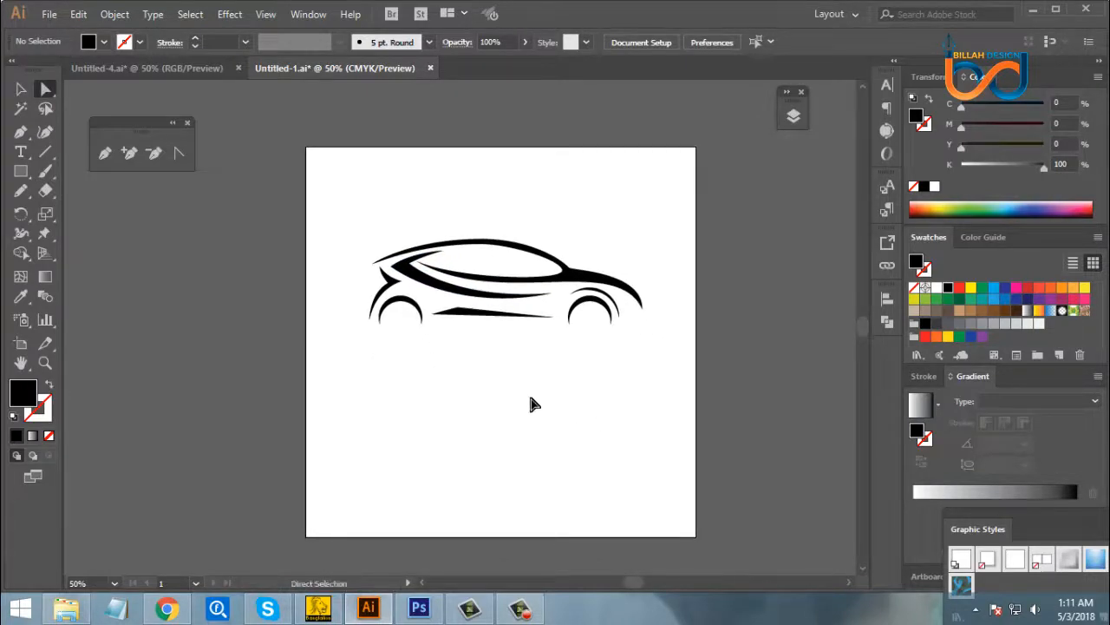